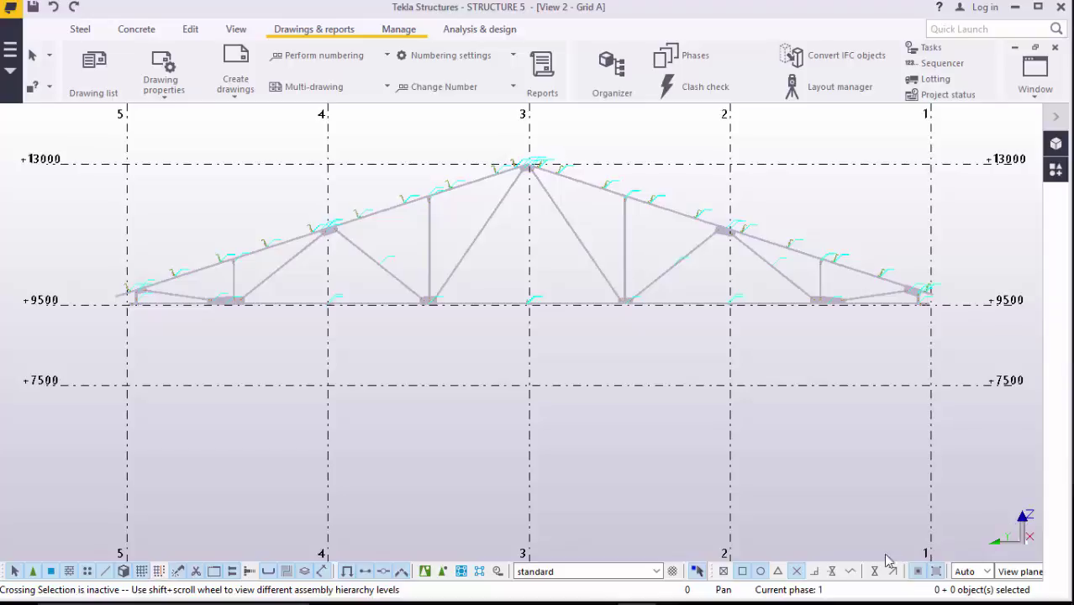
Create a single-part drawing of the truss diagonal that rises from the bottom-chord gusset to the top-chord gusset at grid 4
scroll(343, 215, up, 6)
scroll(342, 242, down, 5)
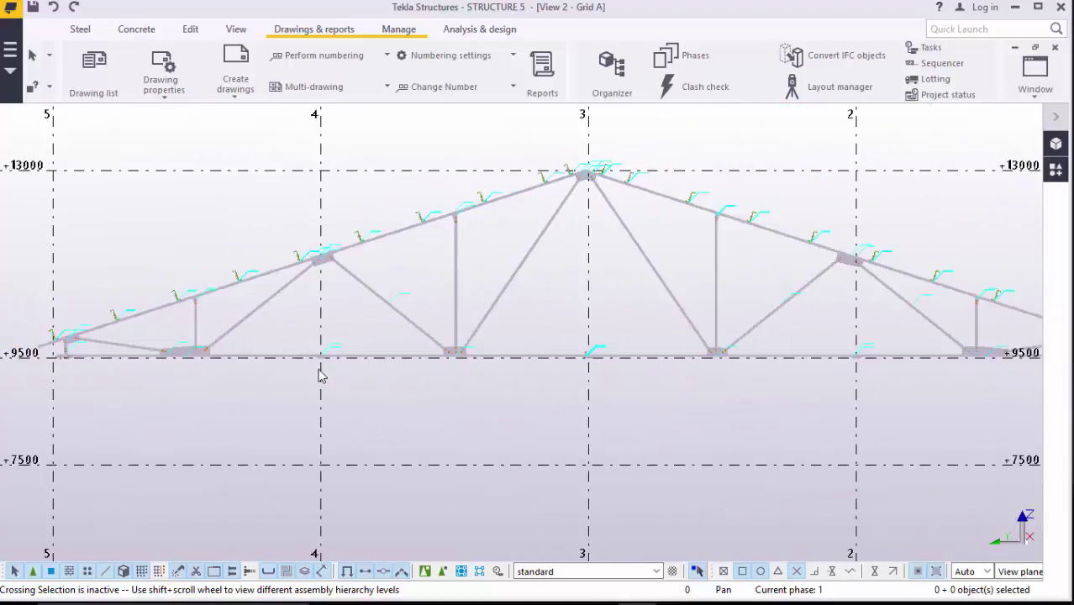
scroll(320, 375, down, 2)
scroll(319, 362, up, 6)
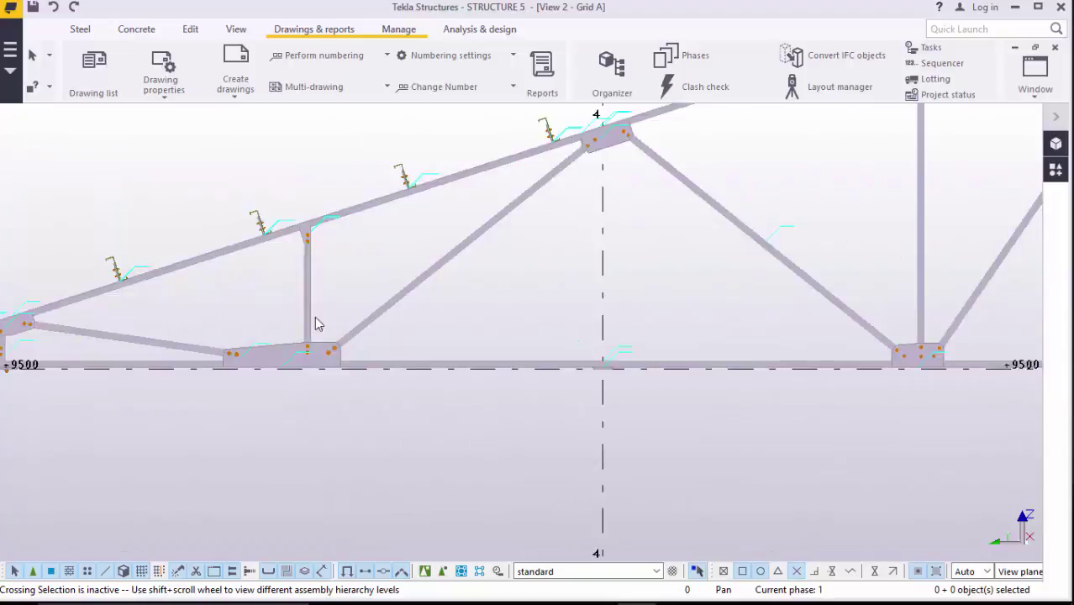
scroll(325, 324, down, 2)
scroll(332, 336, down, 2)
scroll(335, 343, up, 4)
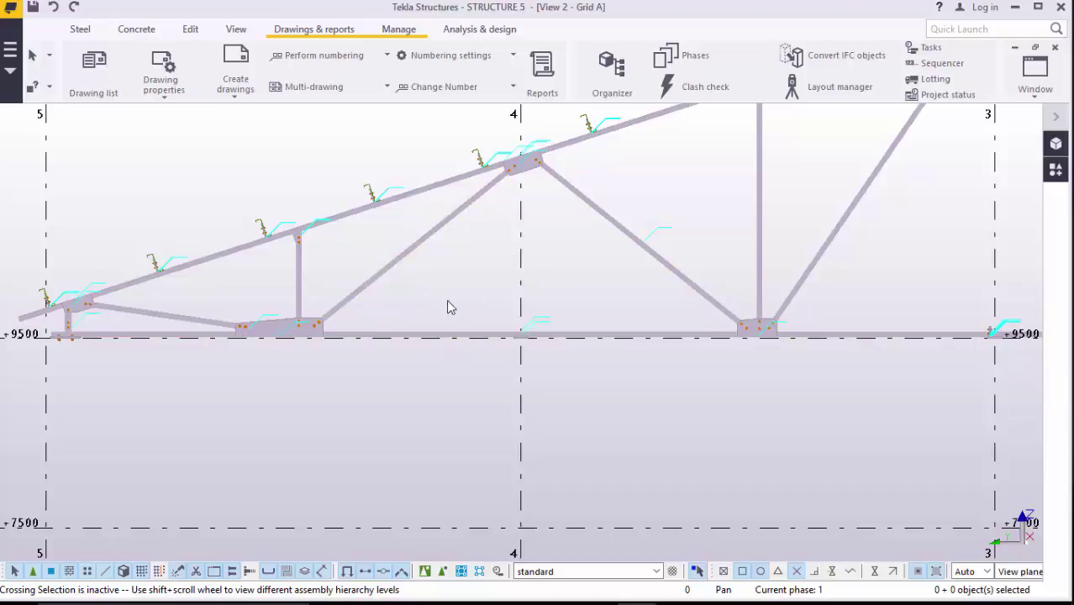
scroll(400, 309, up, 4)
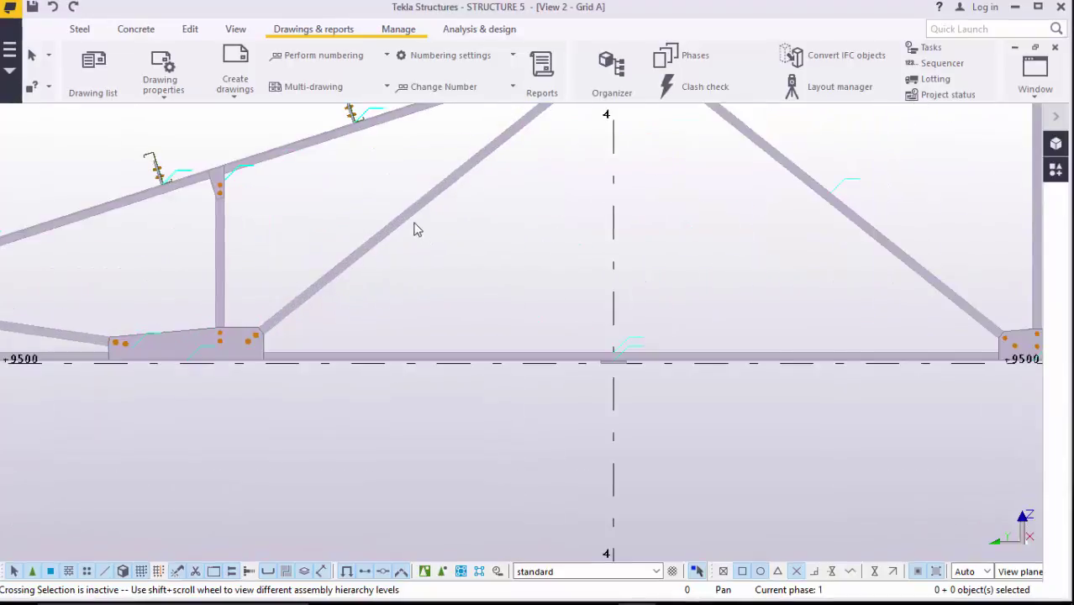
click(403, 307)
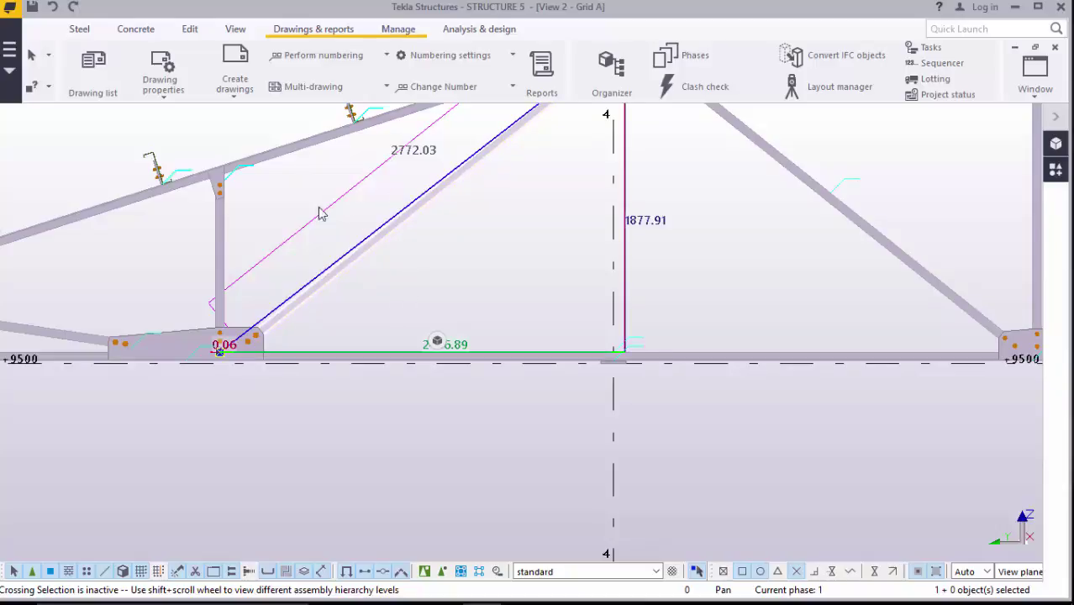
click(236, 87)
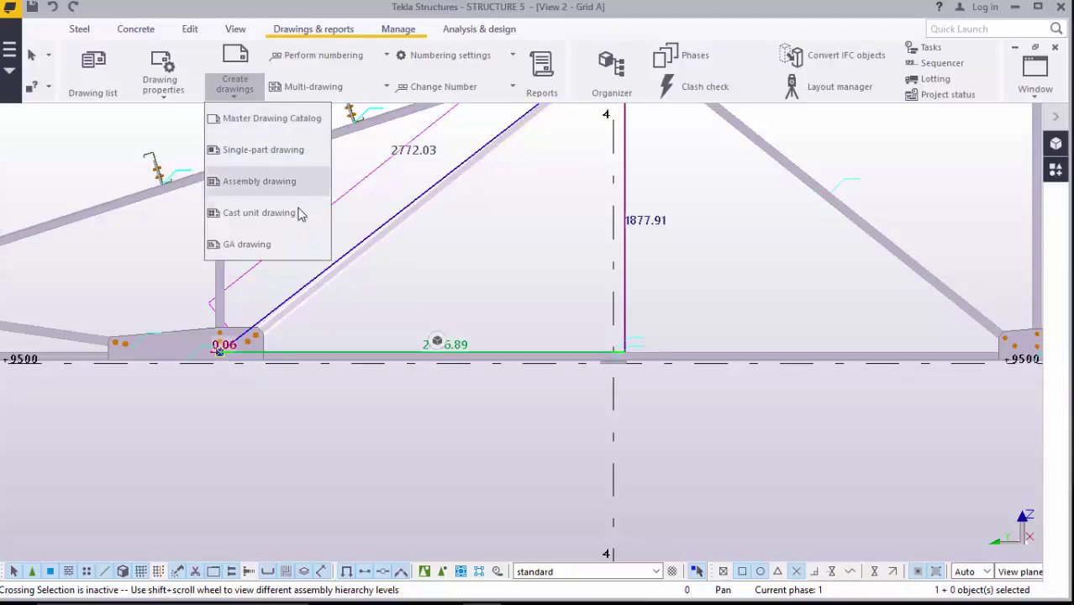
click(278, 181)
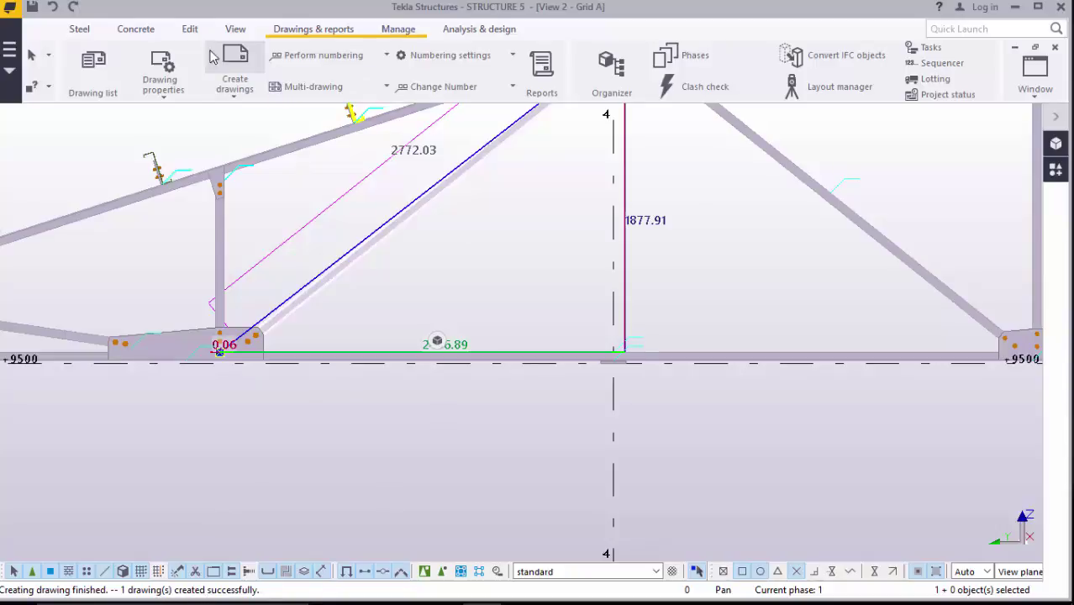
Open the single-part drawing F.5 from the drawing list
click(95, 91)
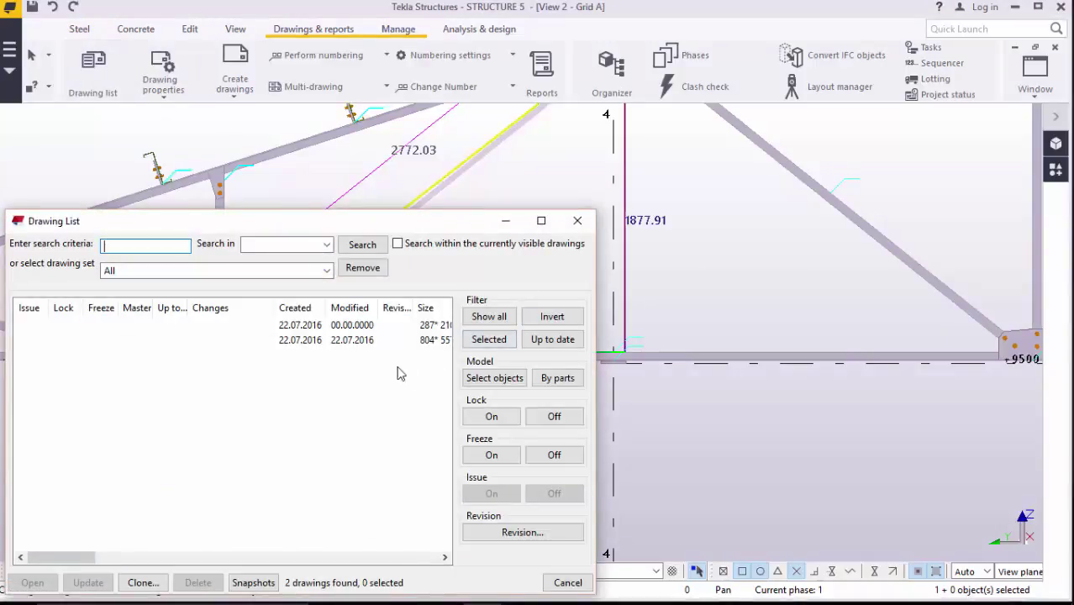
click(354, 341)
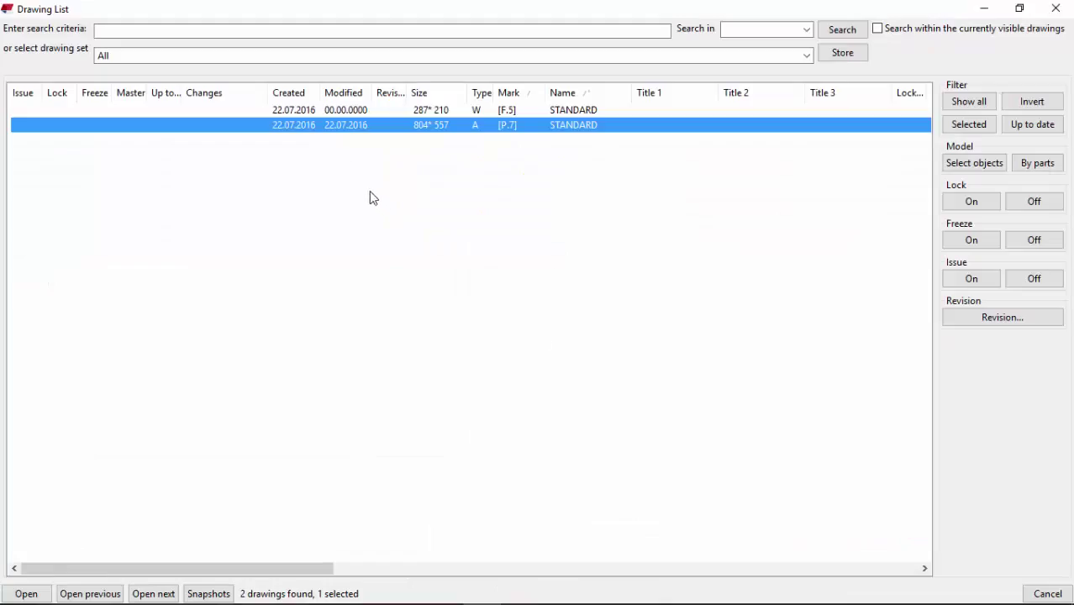
double_click(346, 110)
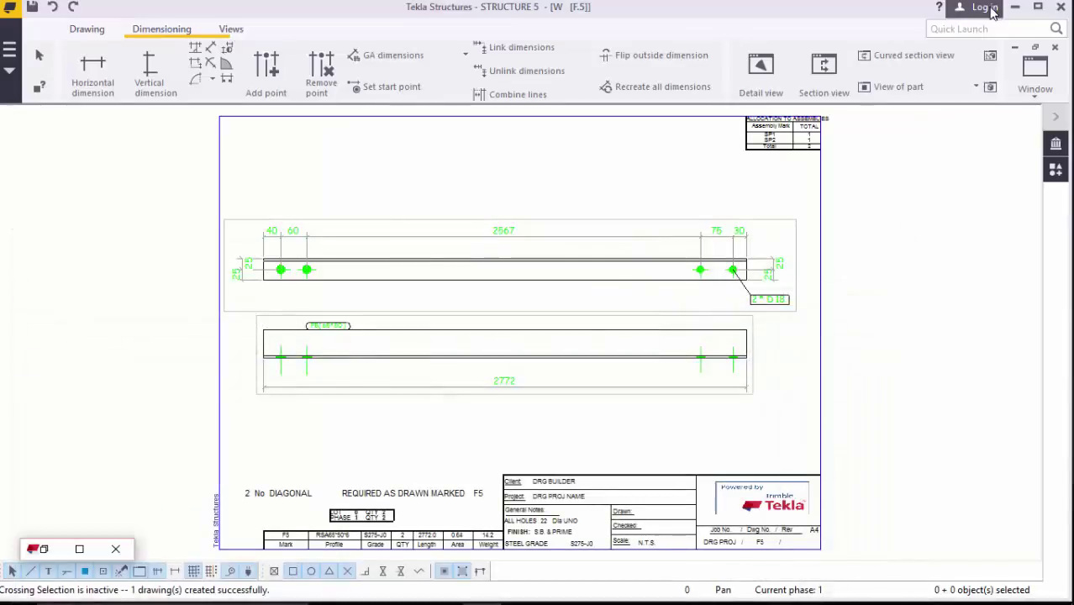
Examine the bolt holes and dimensions in both views of the F.5 drawing
scroll(453, 365, up, 3)
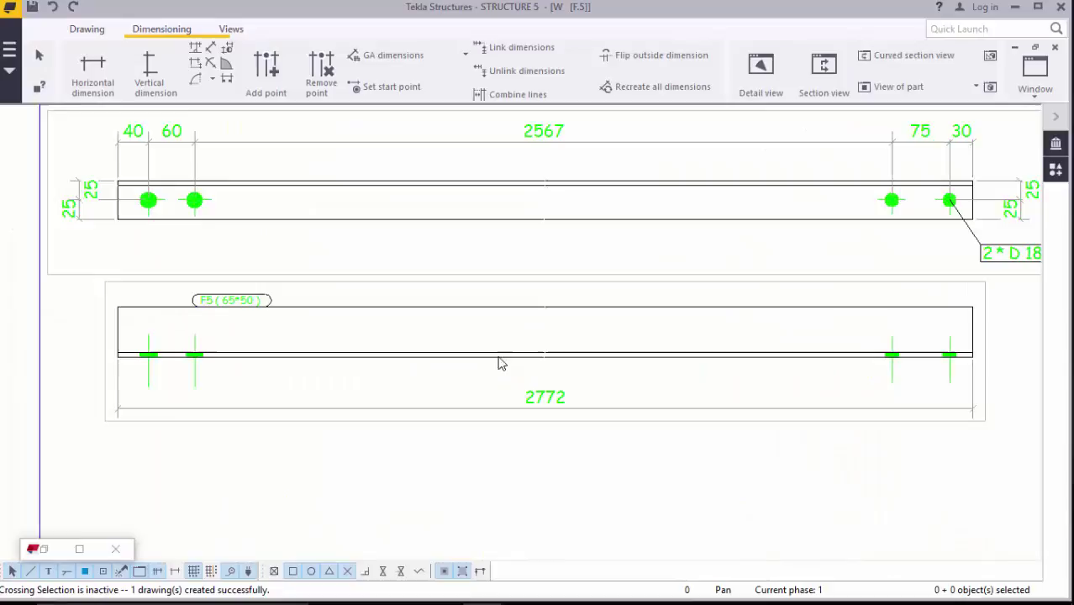
scroll(500, 364, down, 3)
scroll(500, 364, down, 1)
scroll(307, 280, up, 3)
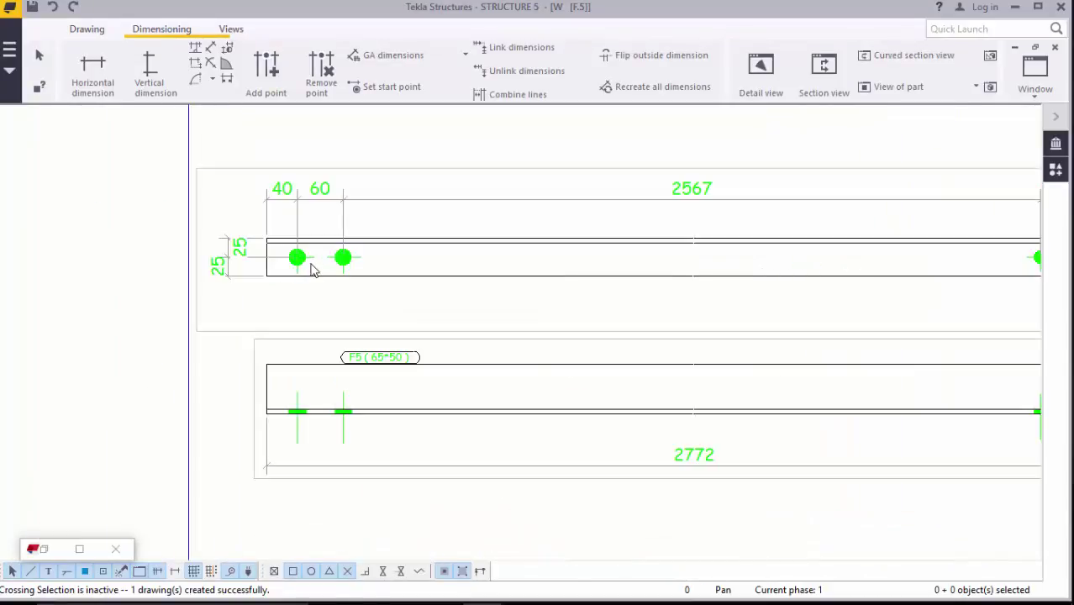
scroll(311, 268, up, 1)
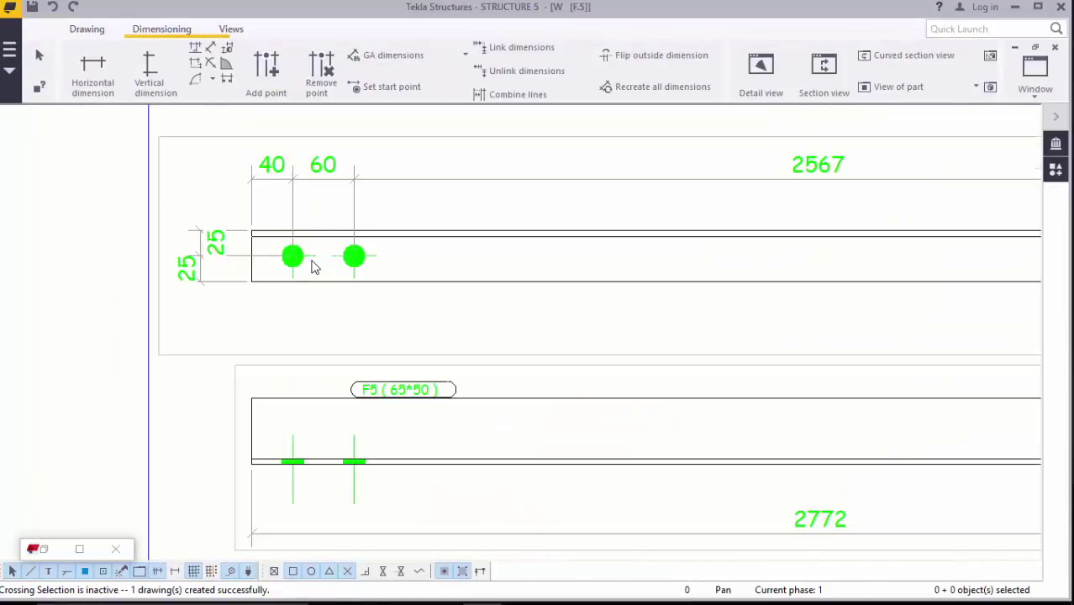
scroll(320, 276, down, 1)
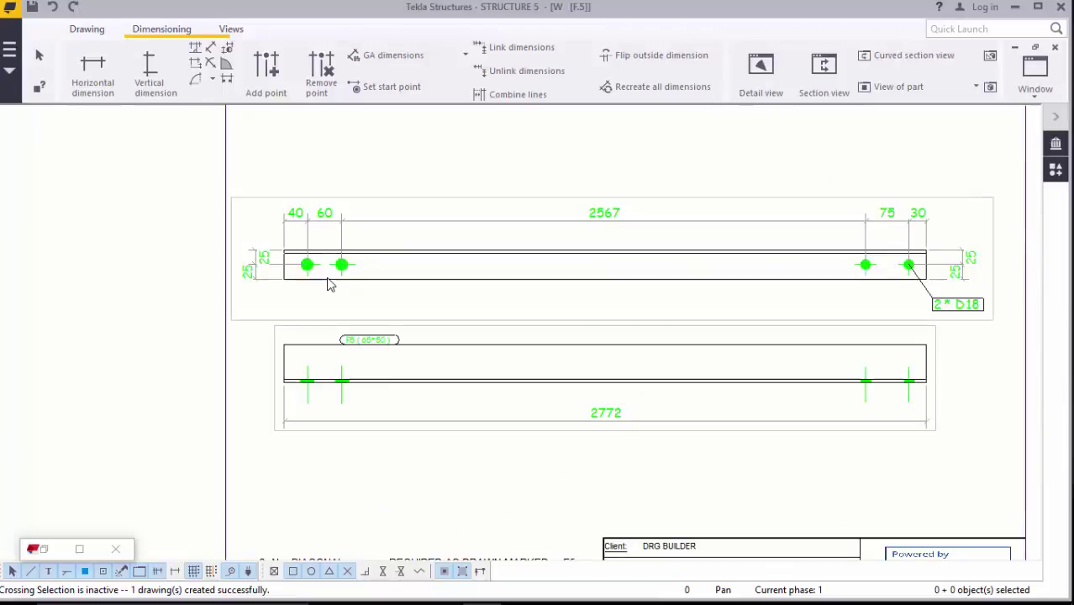
scroll(328, 283, down, 1)
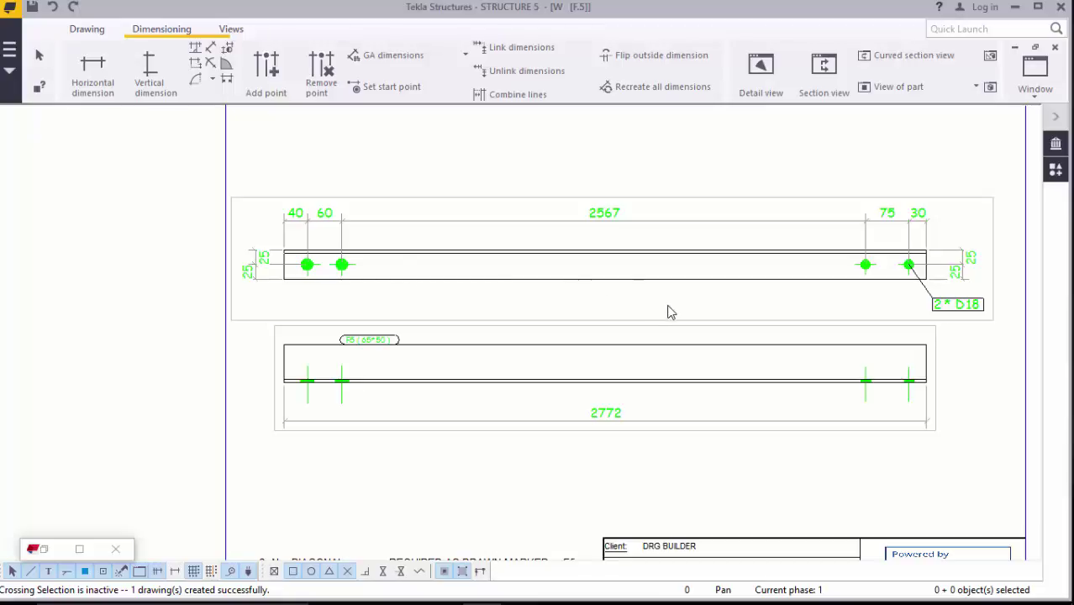
scroll(344, 262, up, 1)
scroll(345, 262, down, 1)
scroll(372, 261, down, 1)
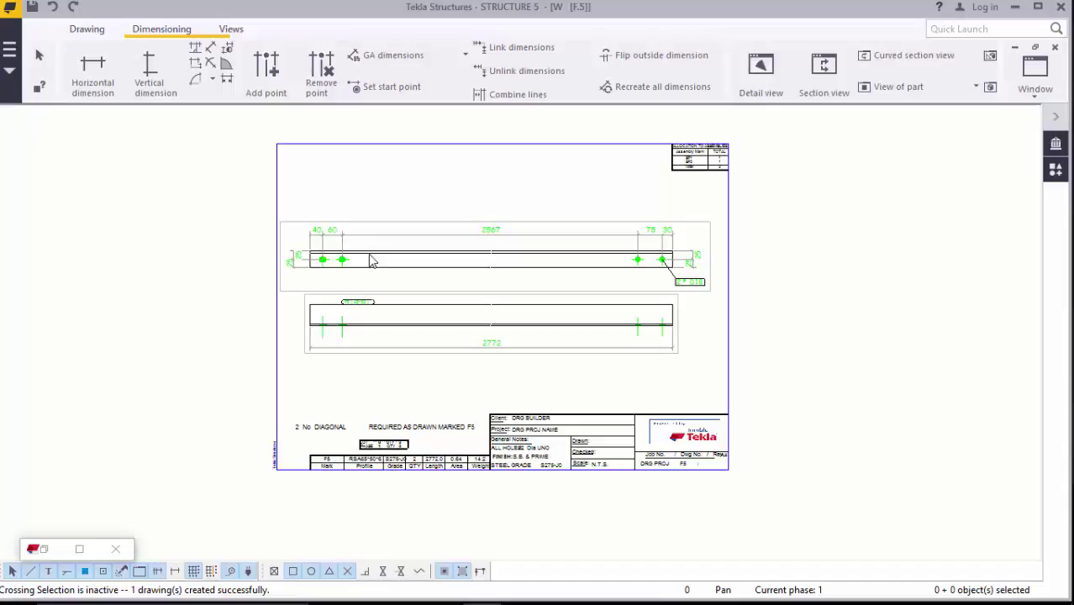
Review the straight dimension type options for the upper view's horizontal dimension line
scroll(373, 261, up, 3)
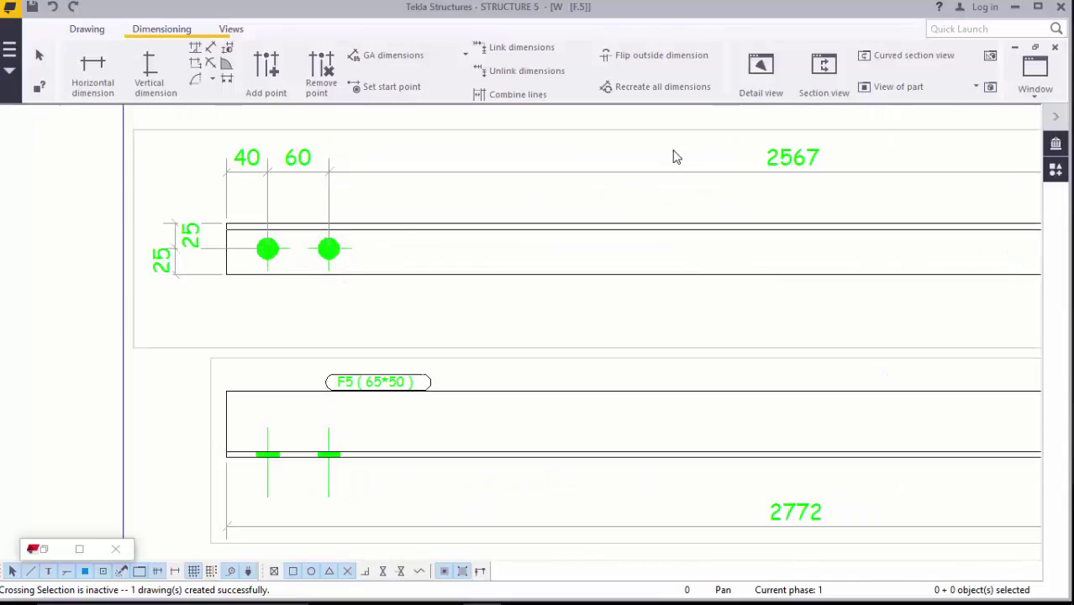
click(651, 180)
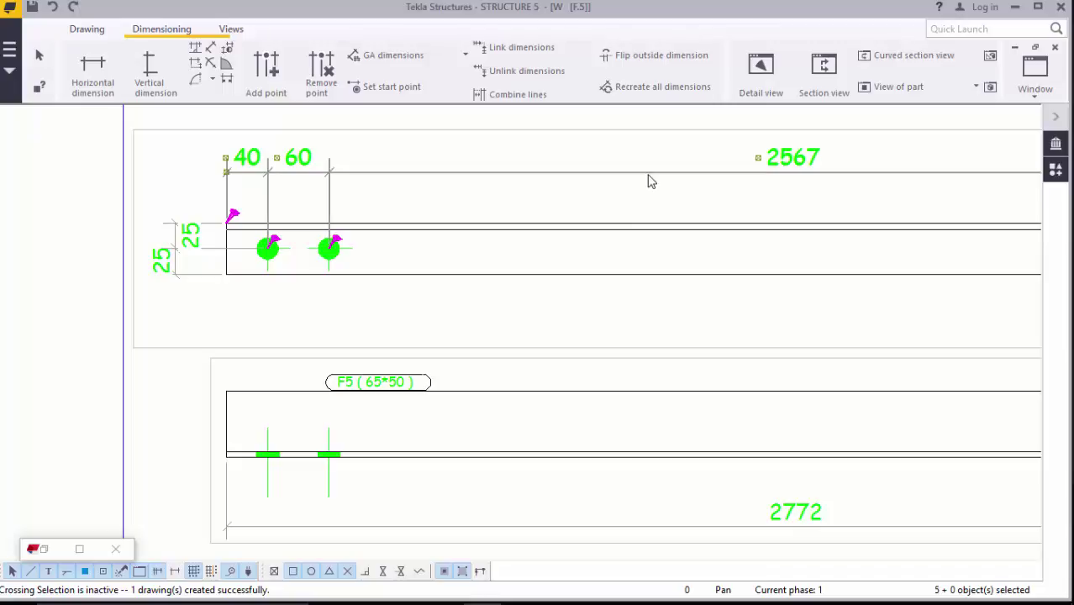
double_click(649, 181)
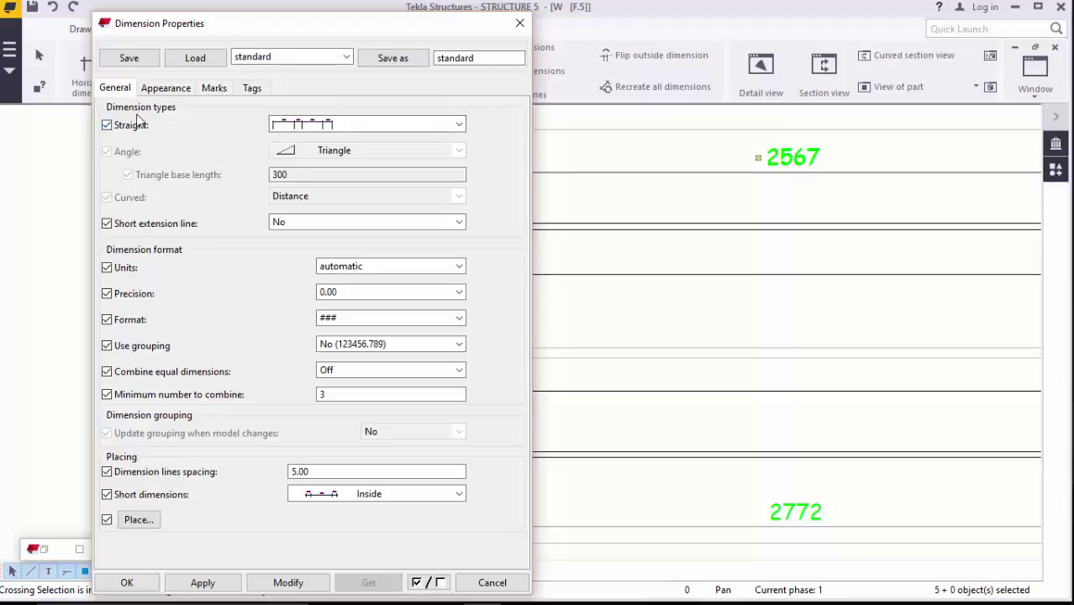
click(446, 125)
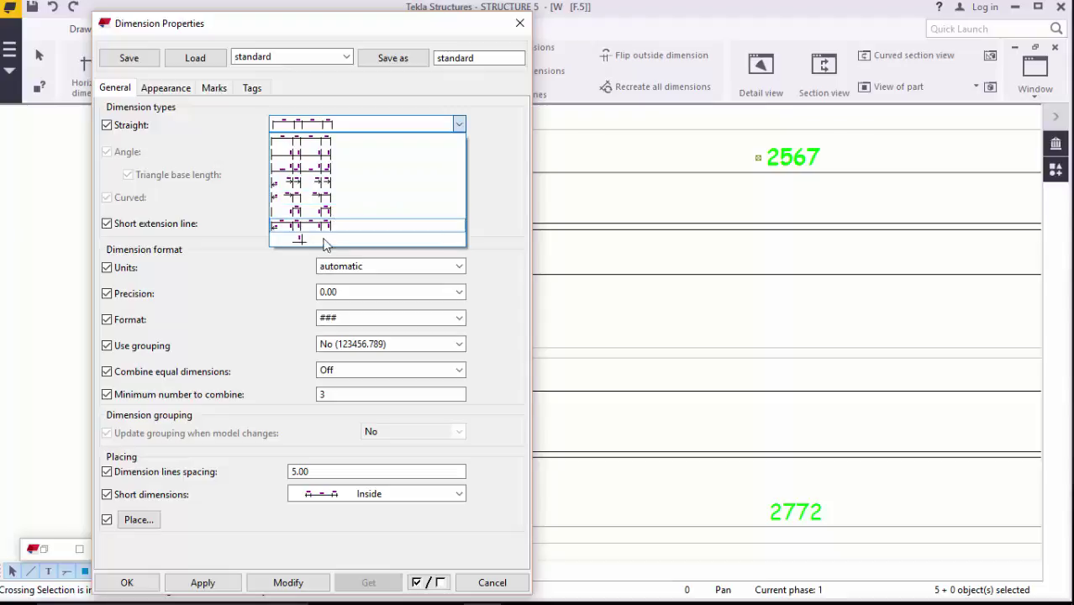
click(398, 172)
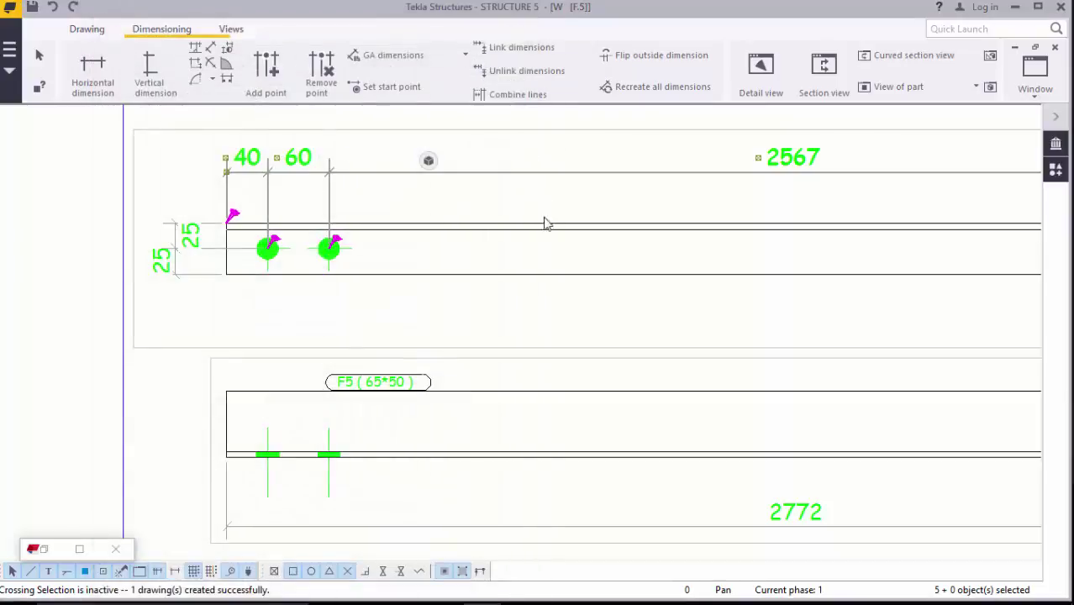
Set the bolt representation of the left bolt pair in the upper view to exact solid, with hole and axis included
double_click(341, 246)
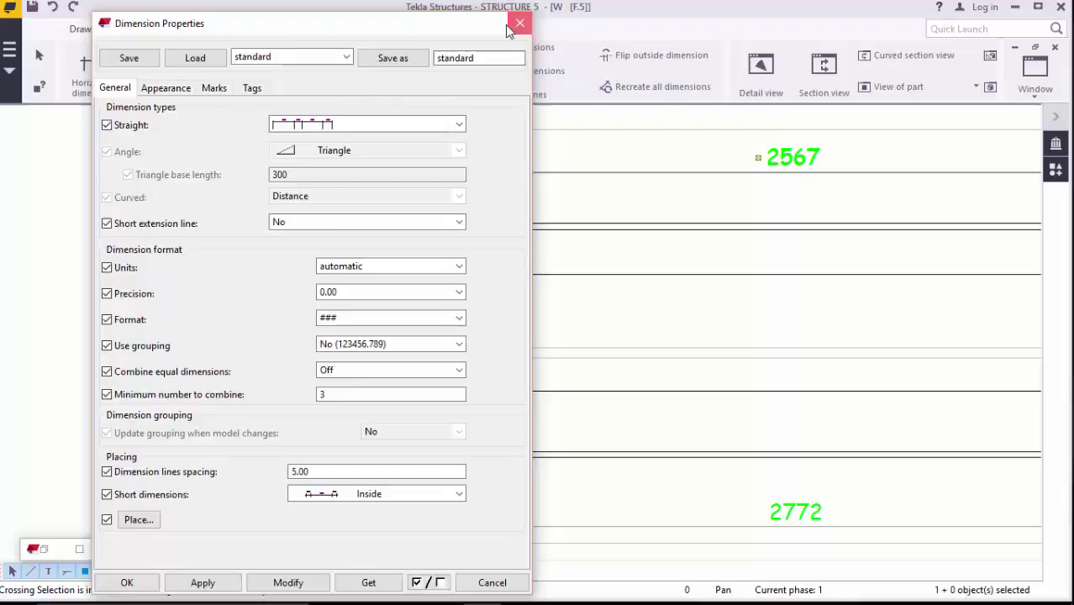
key(Escape)
double_click(331, 259)
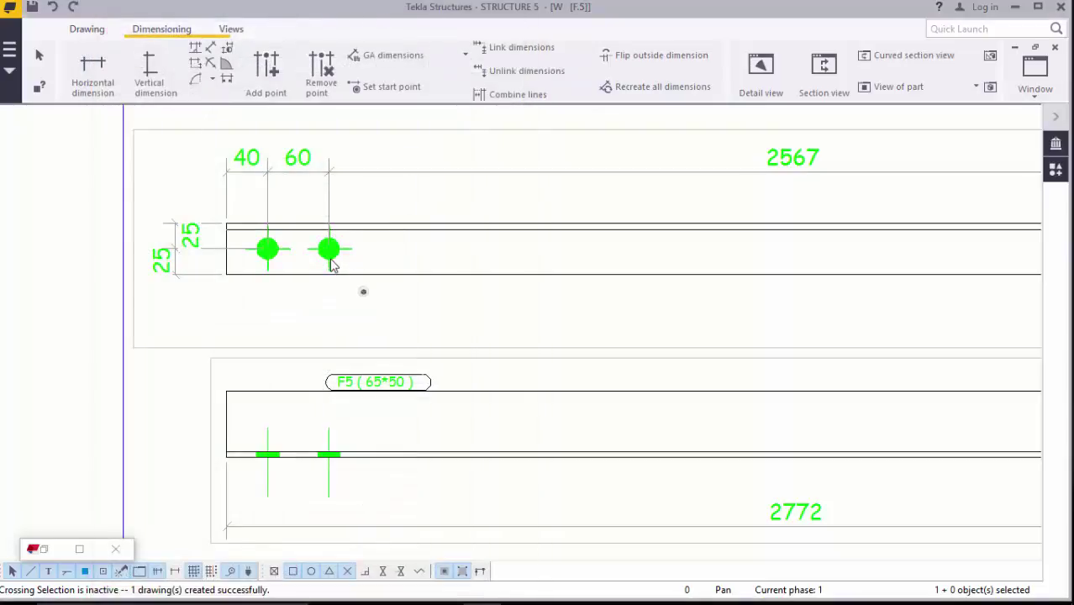
click(269, 278)
click(256, 304)
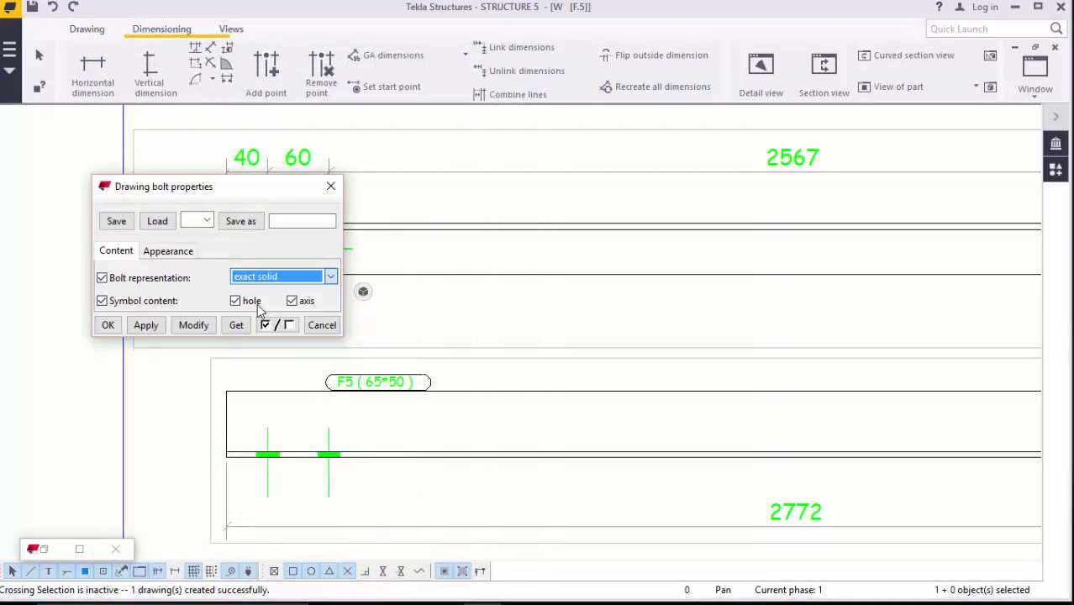
click(193, 327)
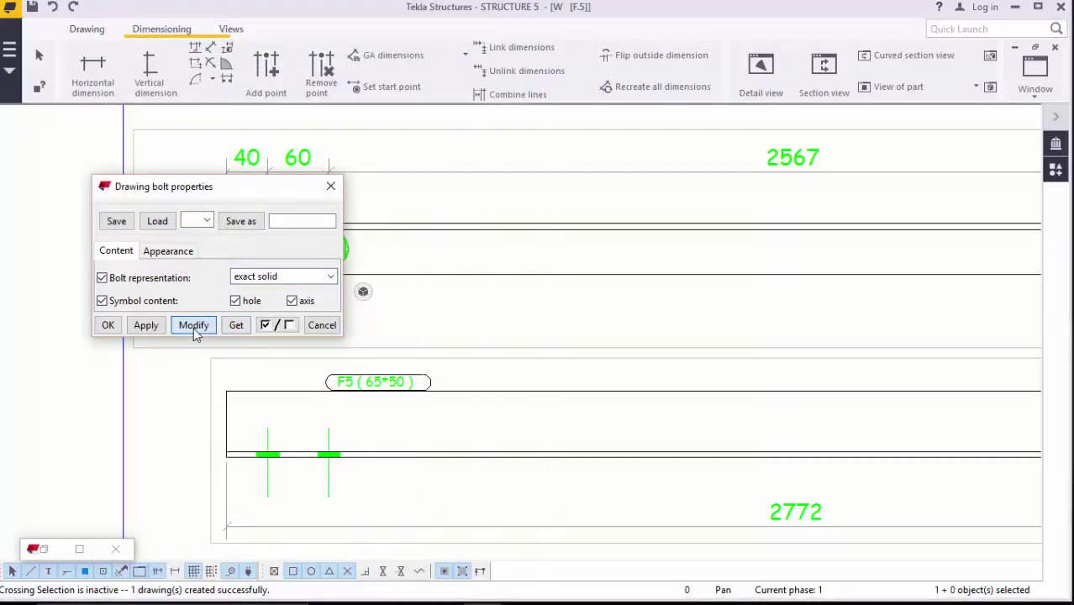
click(107, 324)
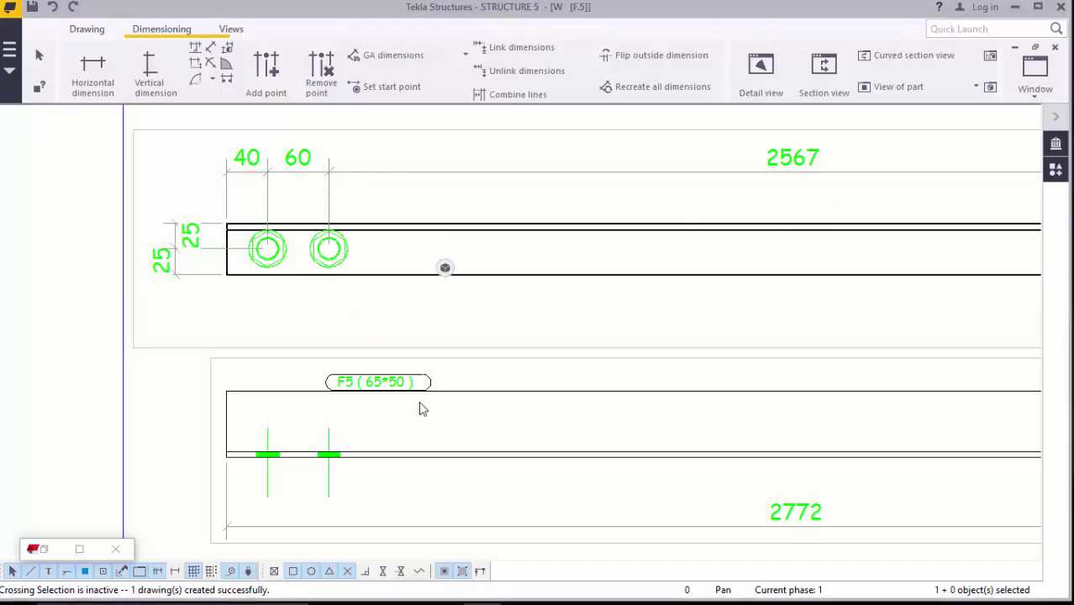
double_click(328, 479)
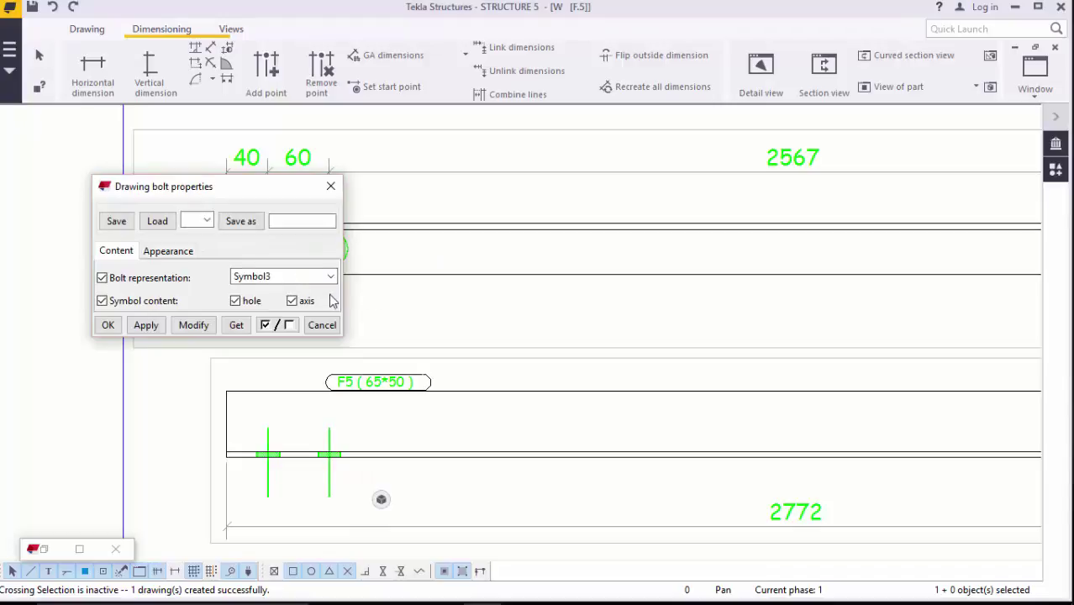
click(322, 324)
click(522, 431)
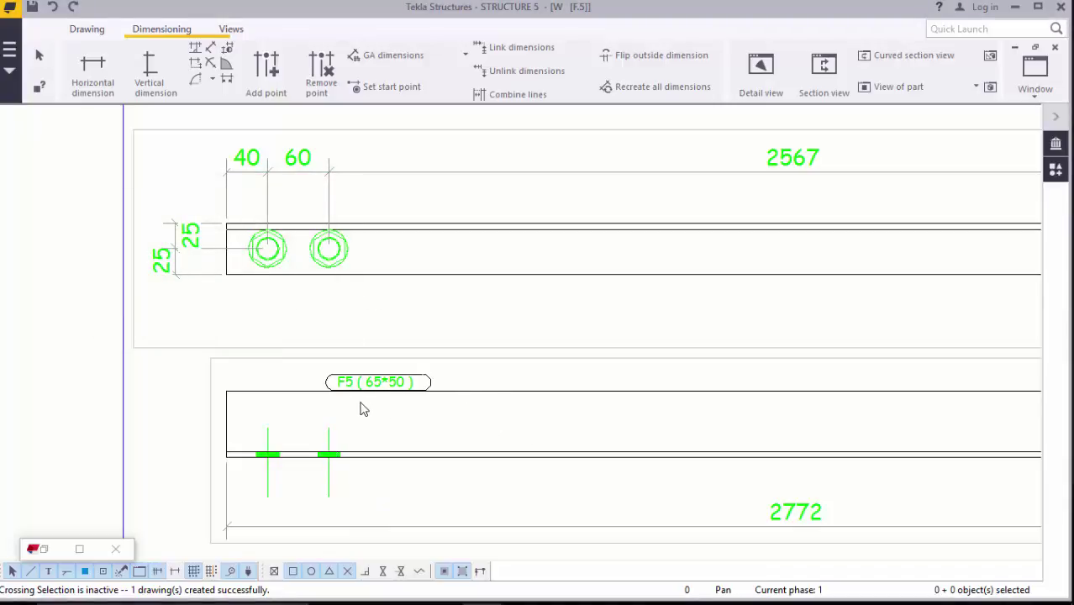
Set the text color to black in the properties of the upper view's left vertical dimensions
scroll(363, 408, up, 4)
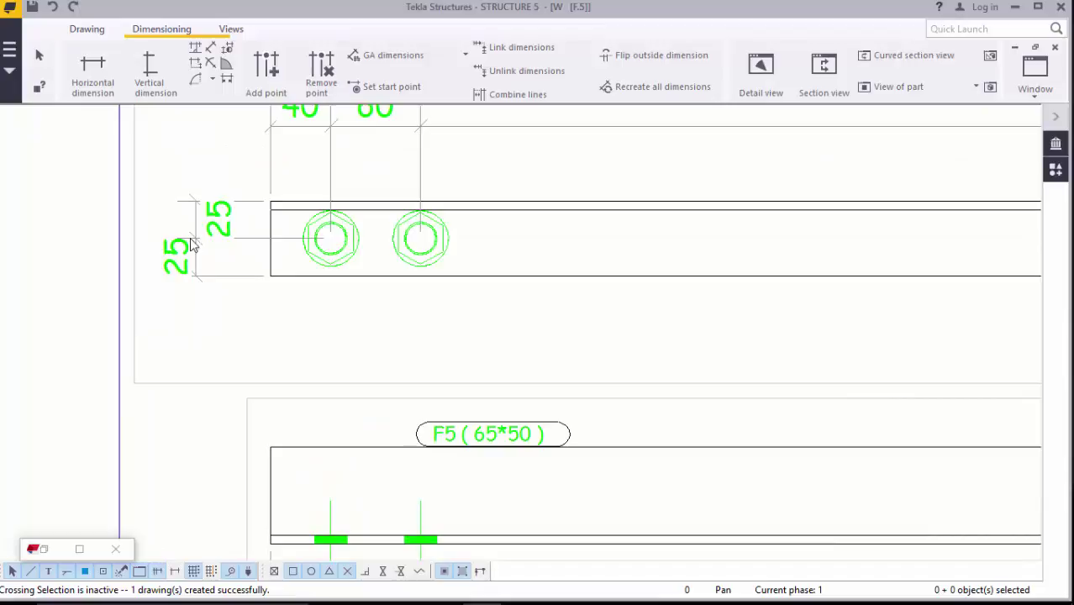
click(221, 217)
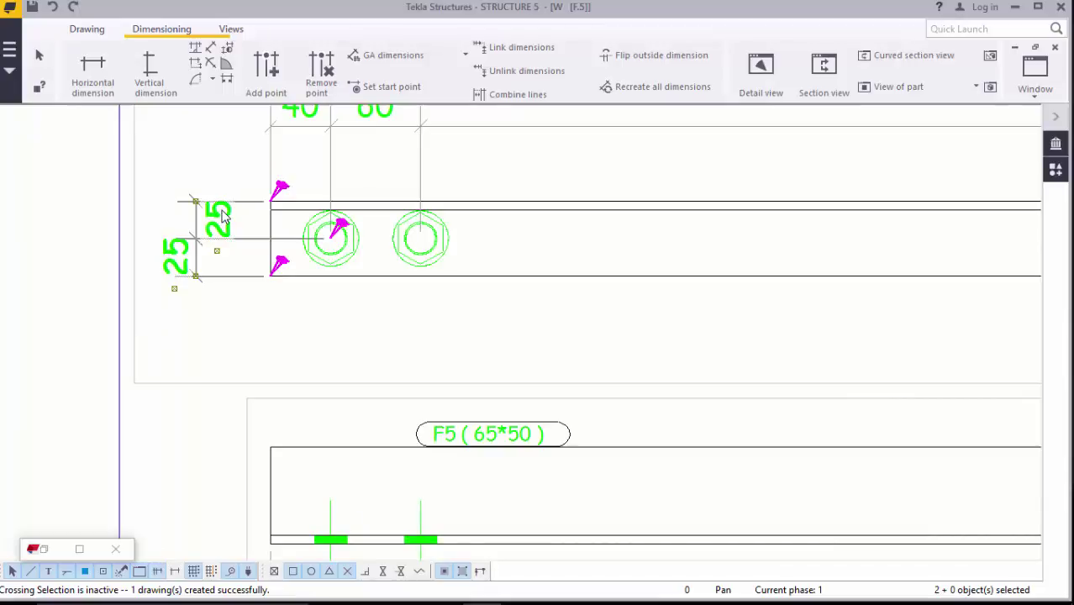
key(alt+Return)
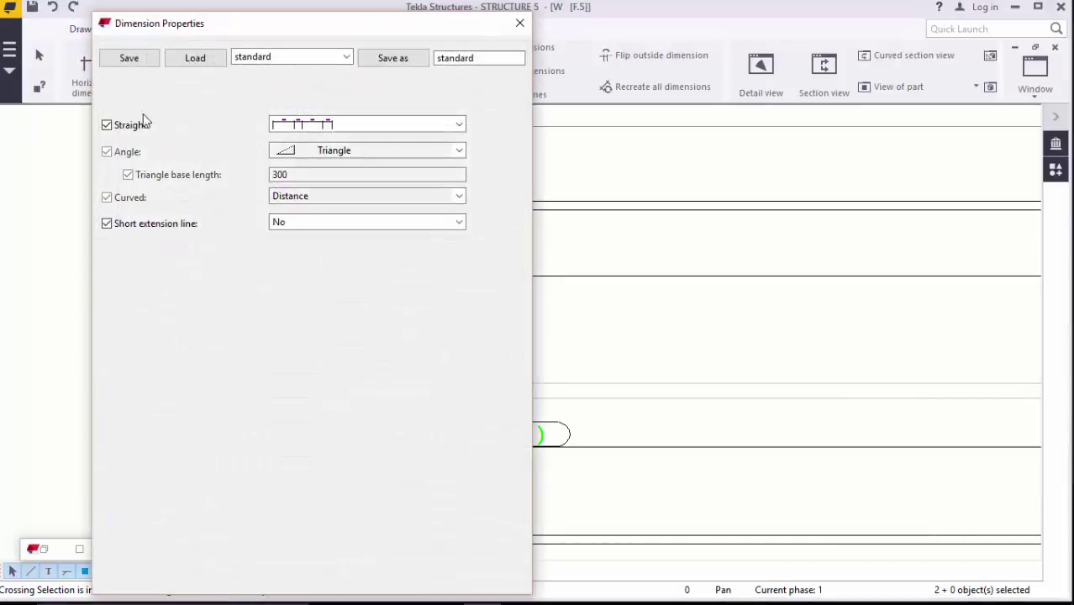
click(171, 89)
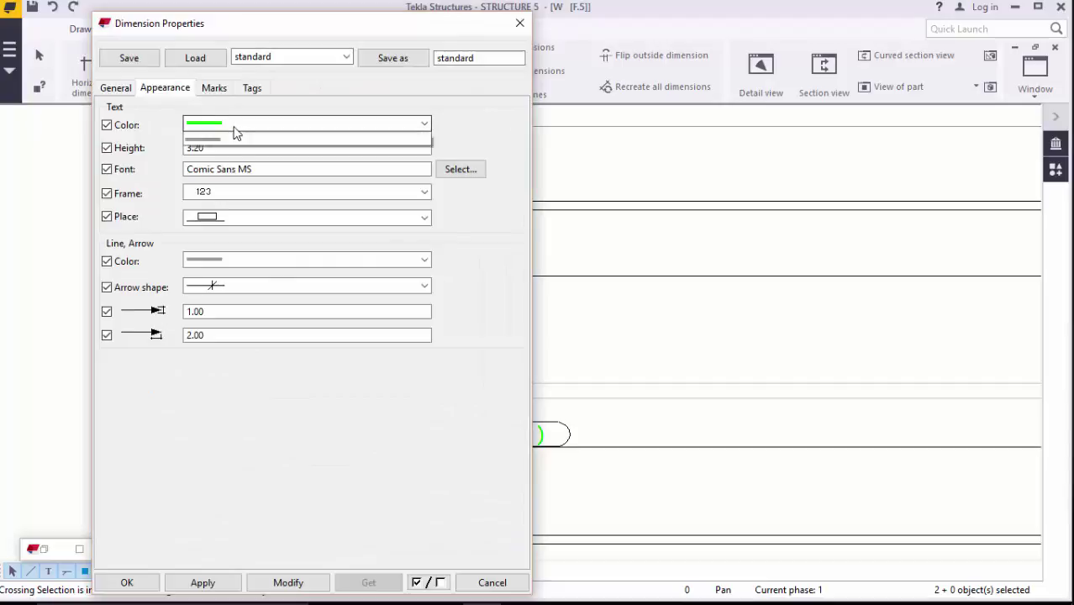
click(236, 126)
click(226, 154)
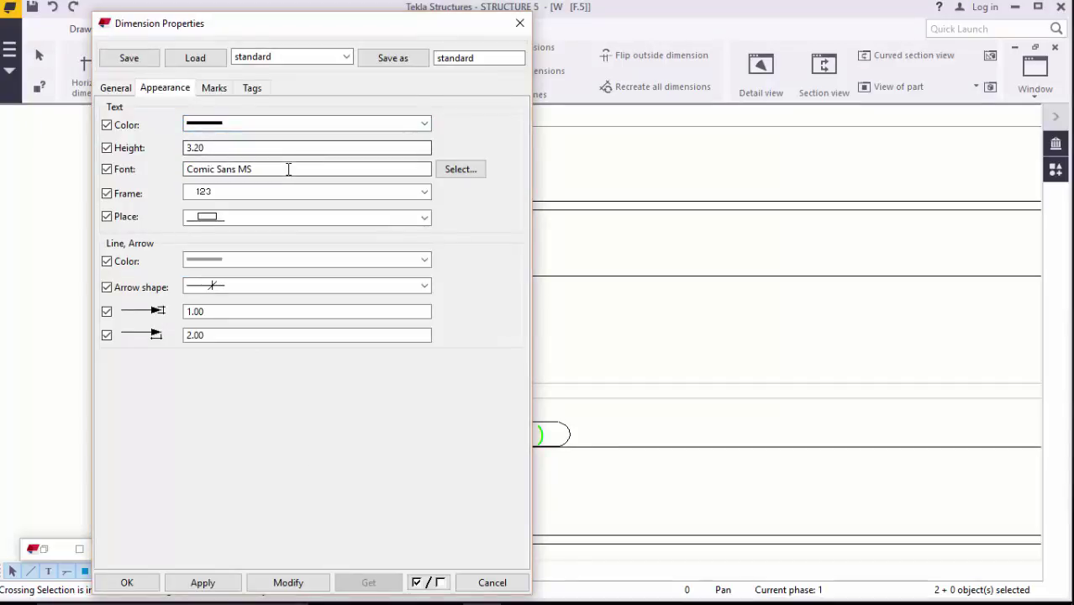
Set the font to RomanD and the line color to black for the upper view's left vertical dimensions, and apply the changes
click(459, 170)
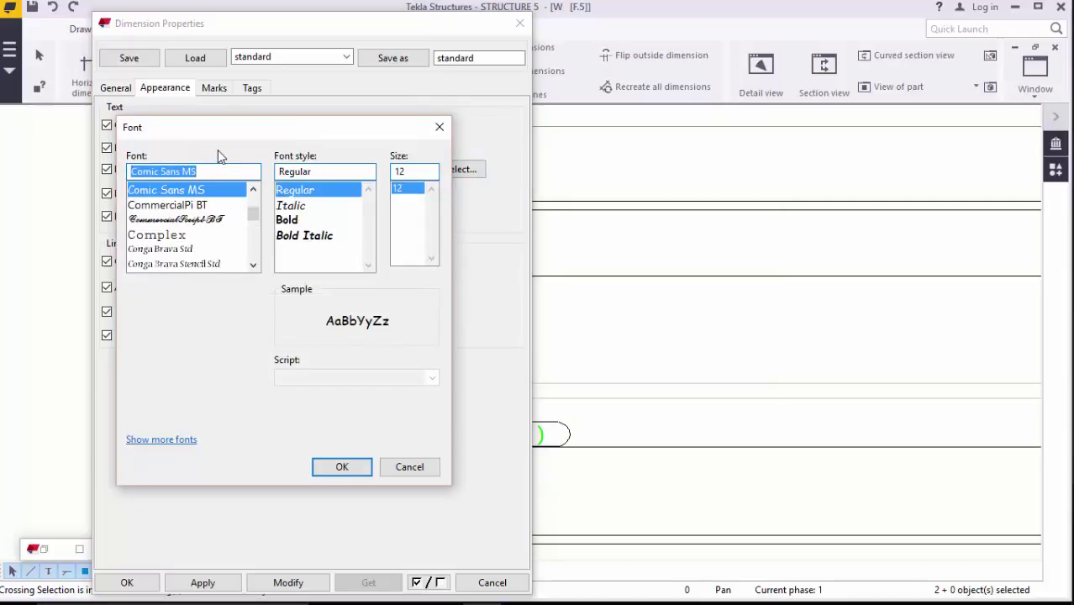
text(RO)
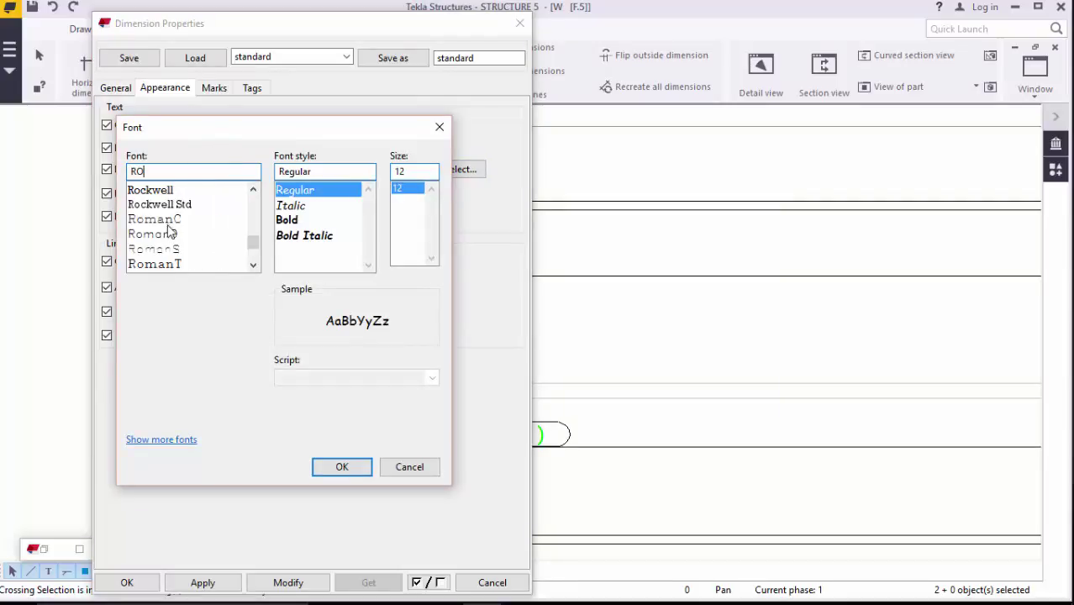
click(168, 233)
click(342, 467)
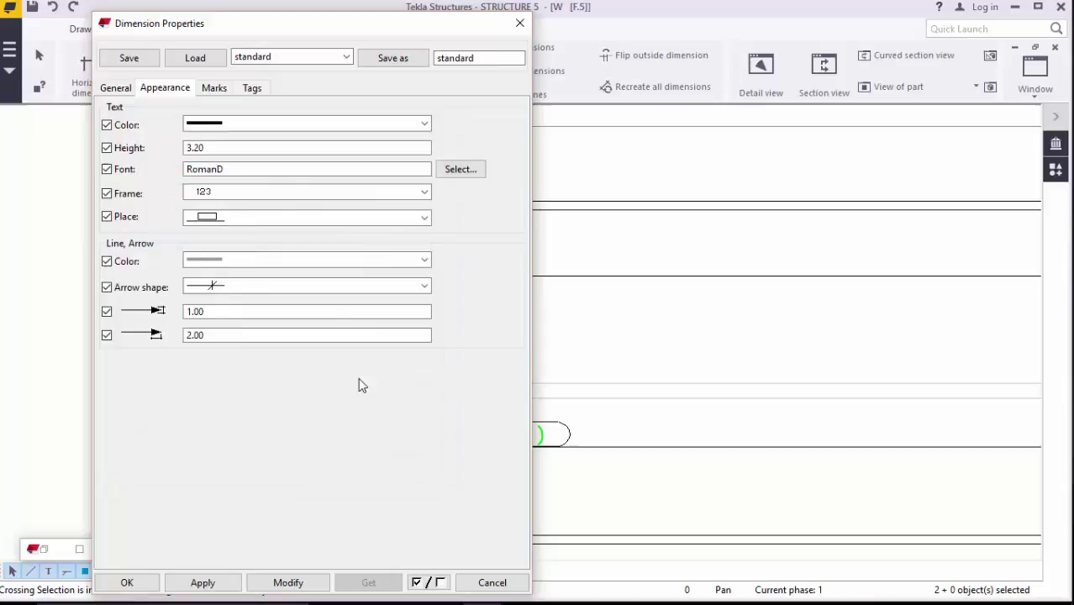
click(239, 261)
click(206, 282)
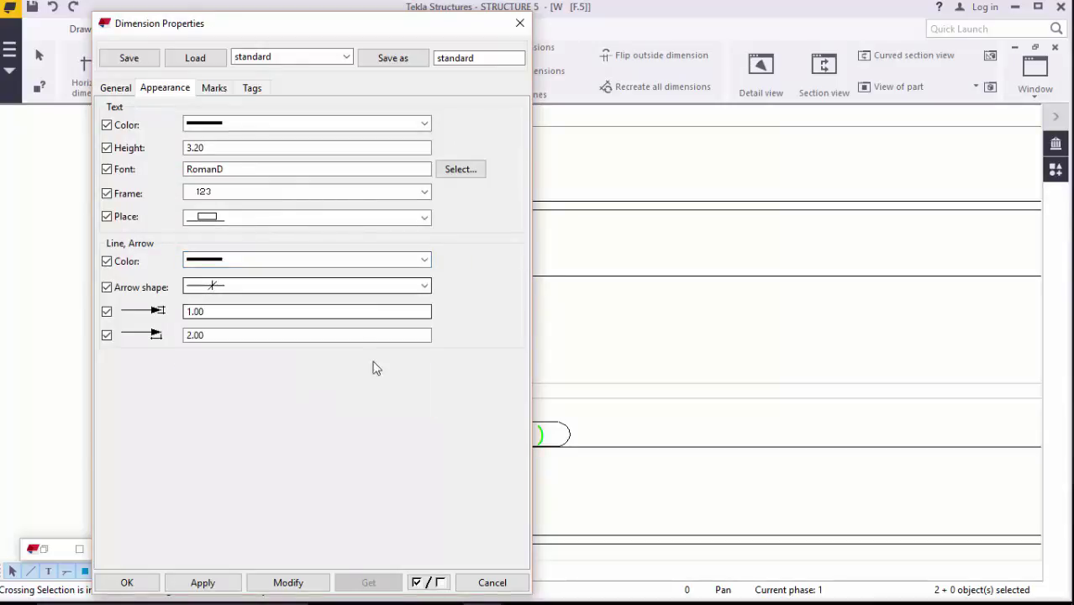
click(154, 582)
click(557, 342)
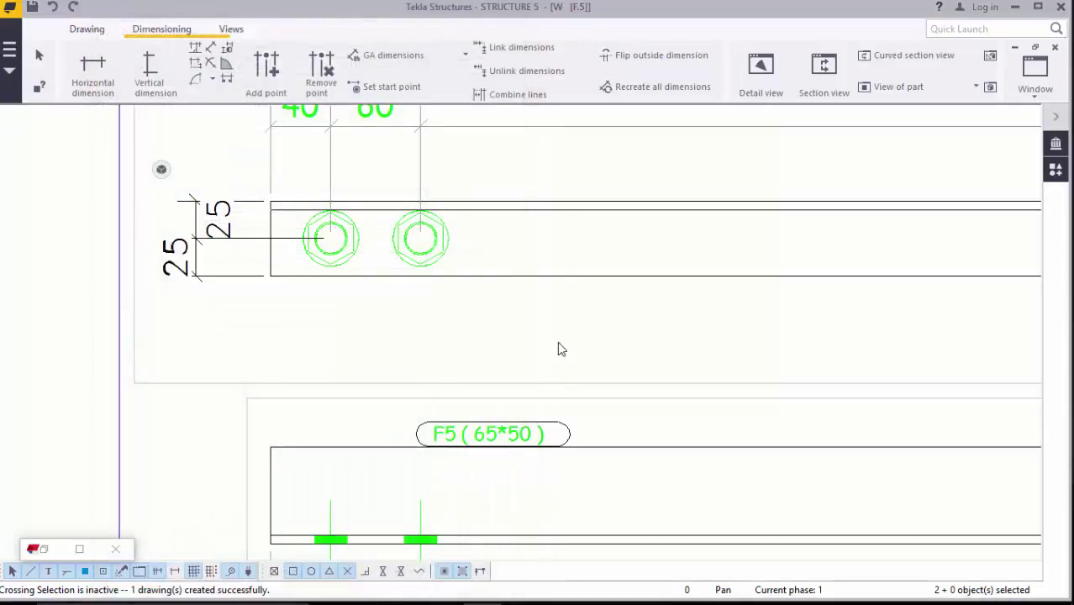
Move the upper view's left vertical dimension line slightly farther out from the part's end
click(221, 216)
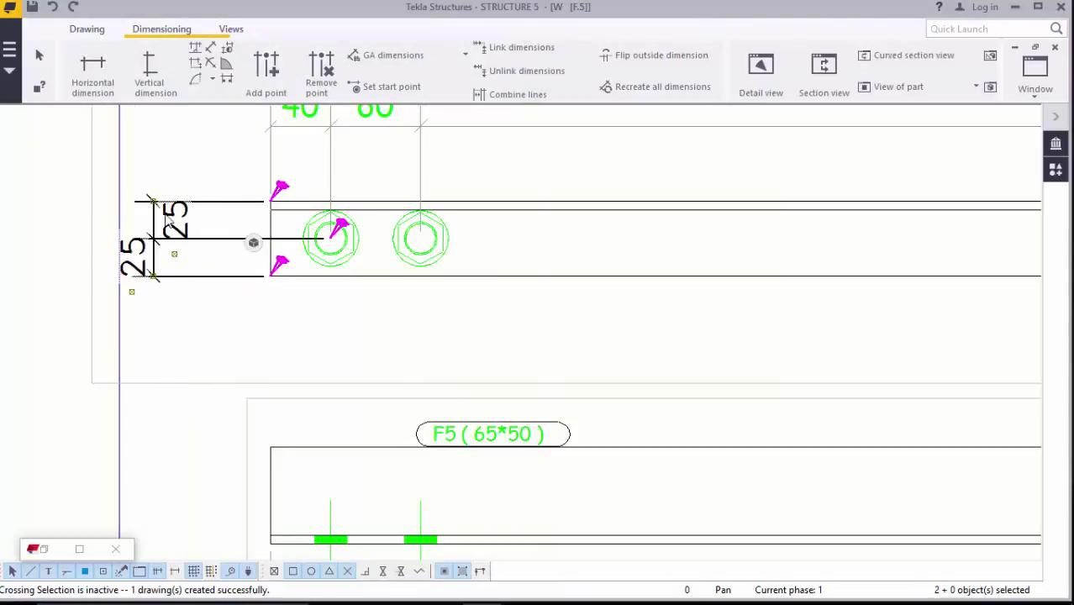
drag(206, 216, 187, 216)
scroll(441, 384, down, 1)
scroll(445, 382, up, 1)
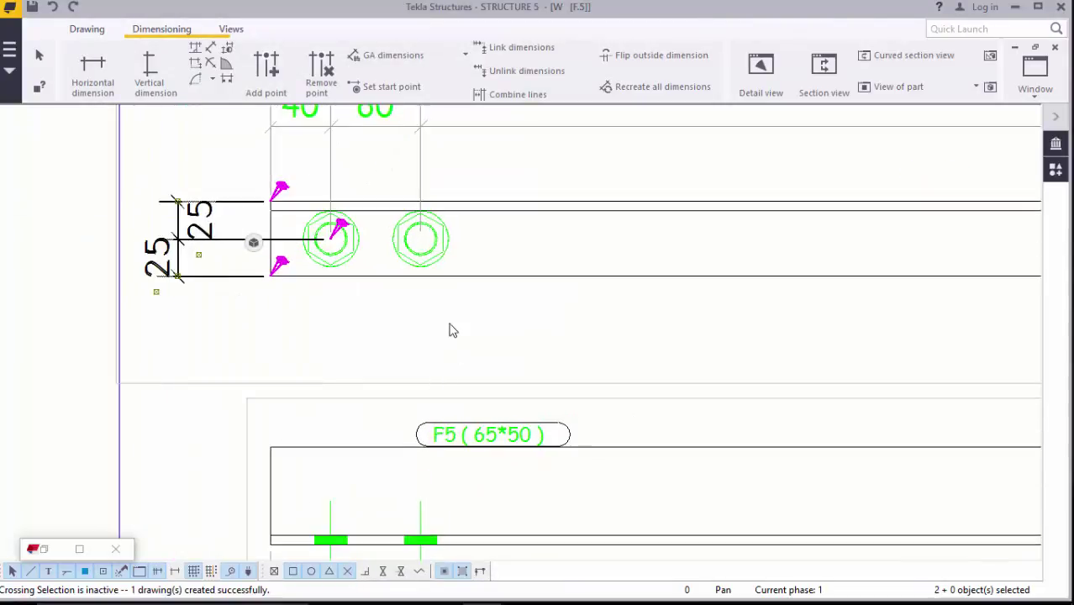
Set the color of the left bolt pair in the upper view to black
click(437, 257)
double_click(437, 257)
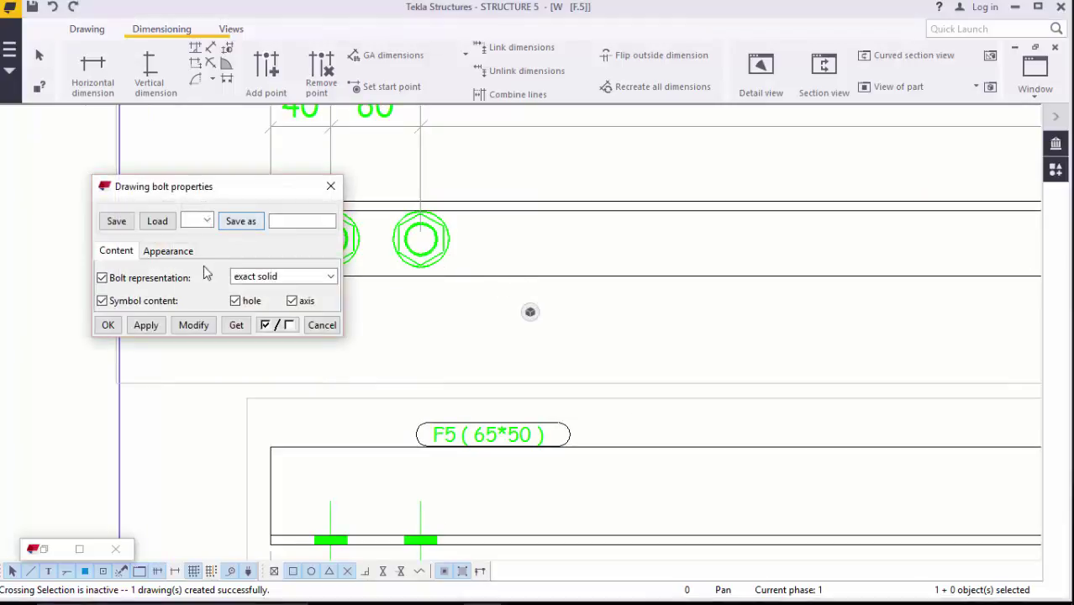
click(169, 250)
click(244, 277)
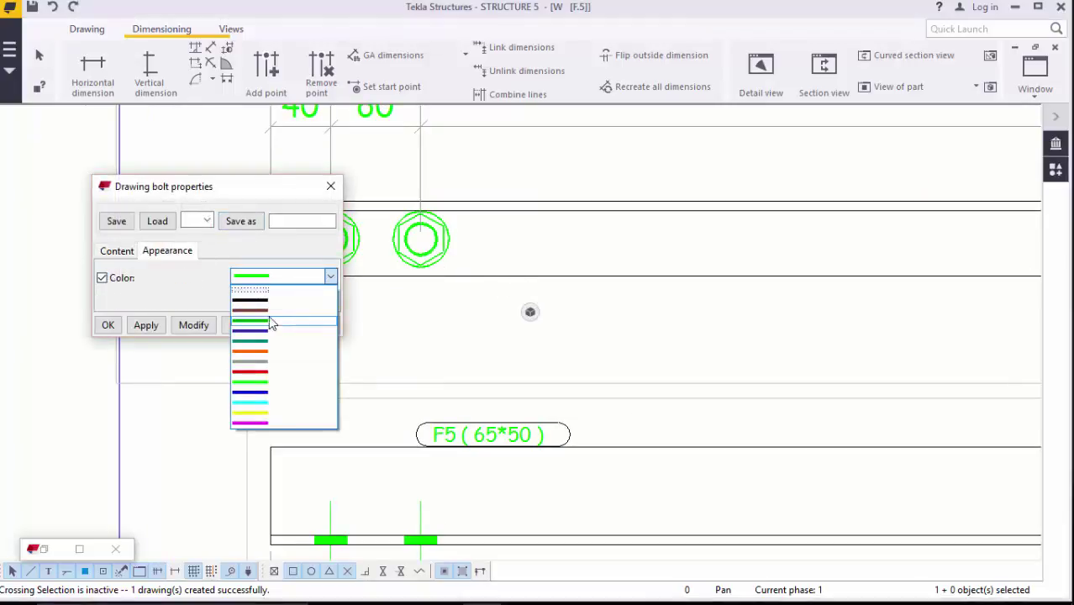
click(263, 300)
click(194, 326)
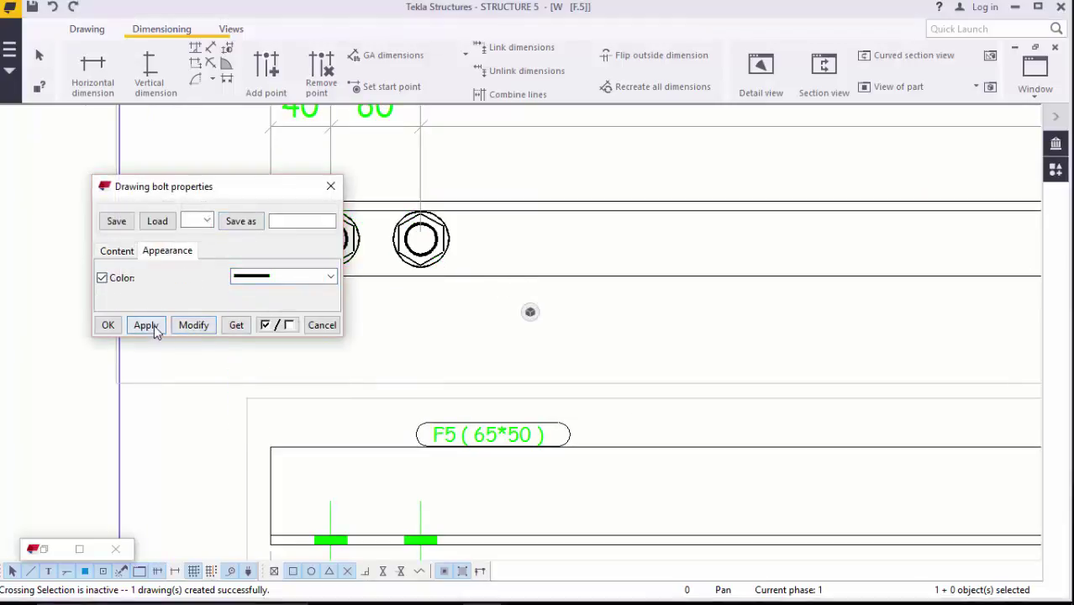
click(108, 325)
Set black text color and the RomanD font in the properties of the upper view's horizontal dimension line
scroll(375, 381, down, 3)
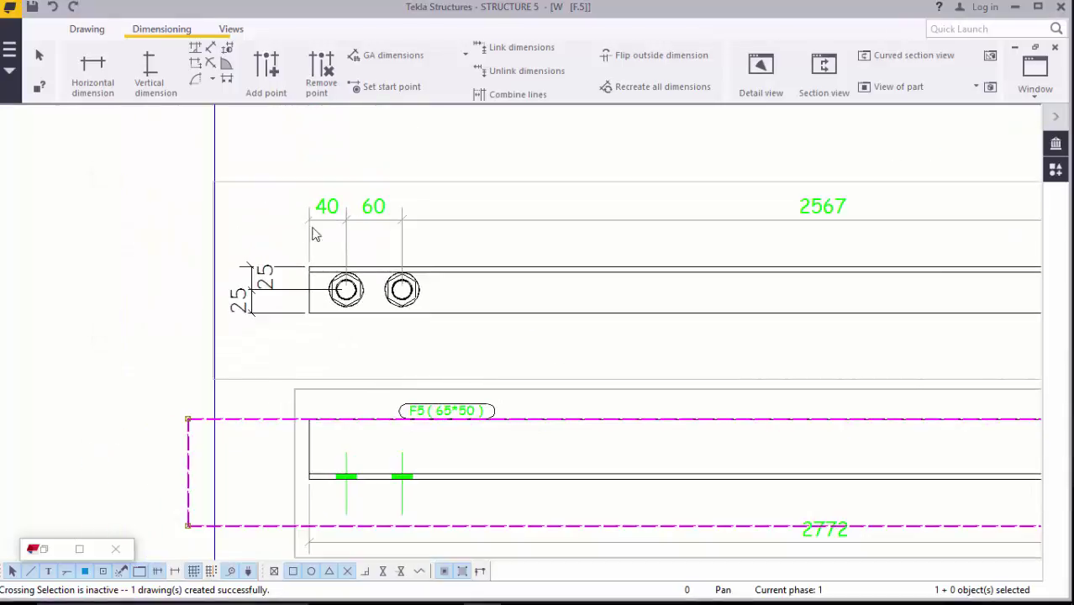
scroll(455, 183, up, 2)
click(412, 207)
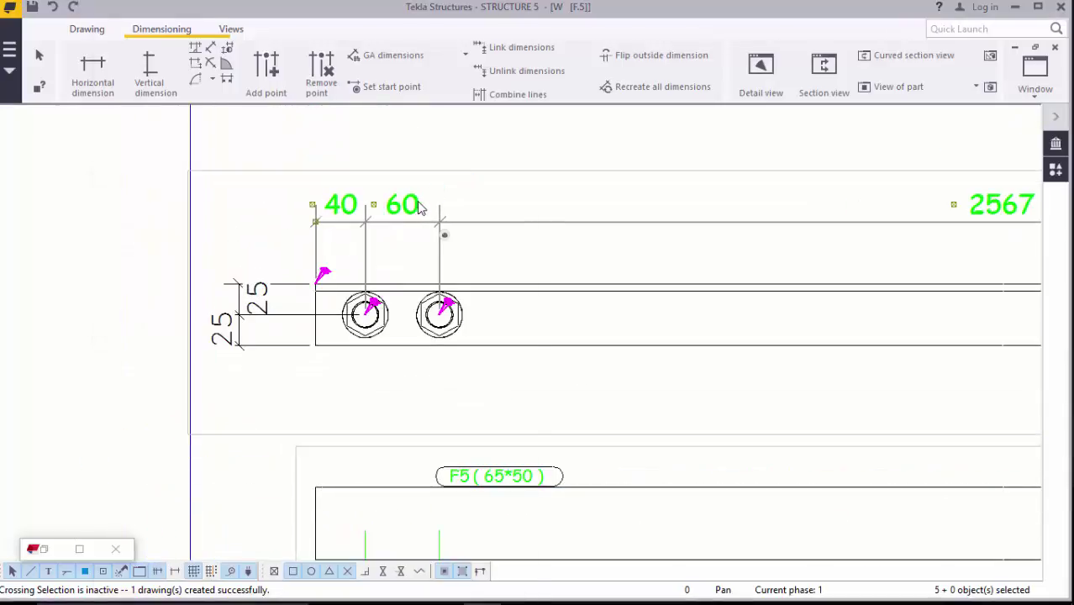
double_click(420, 207)
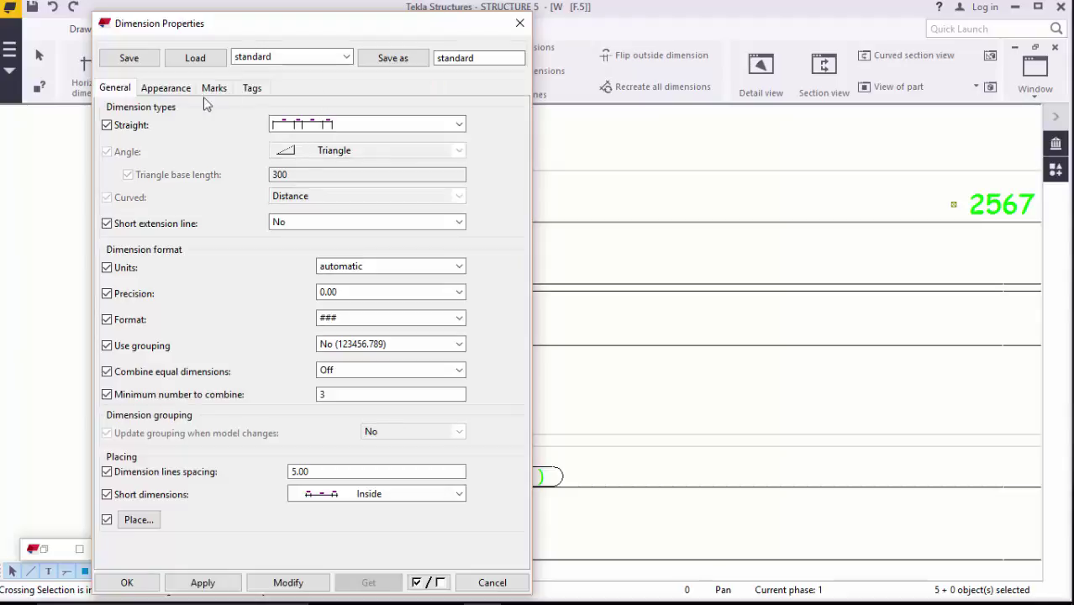
click(165, 87)
click(326, 126)
click(242, 163)
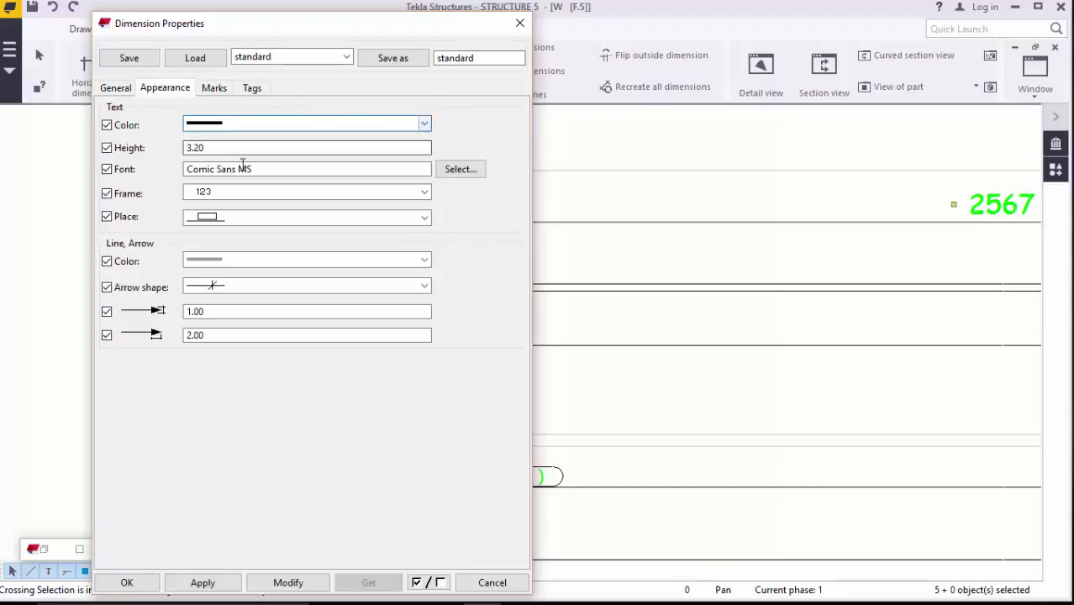
click(458, 172)
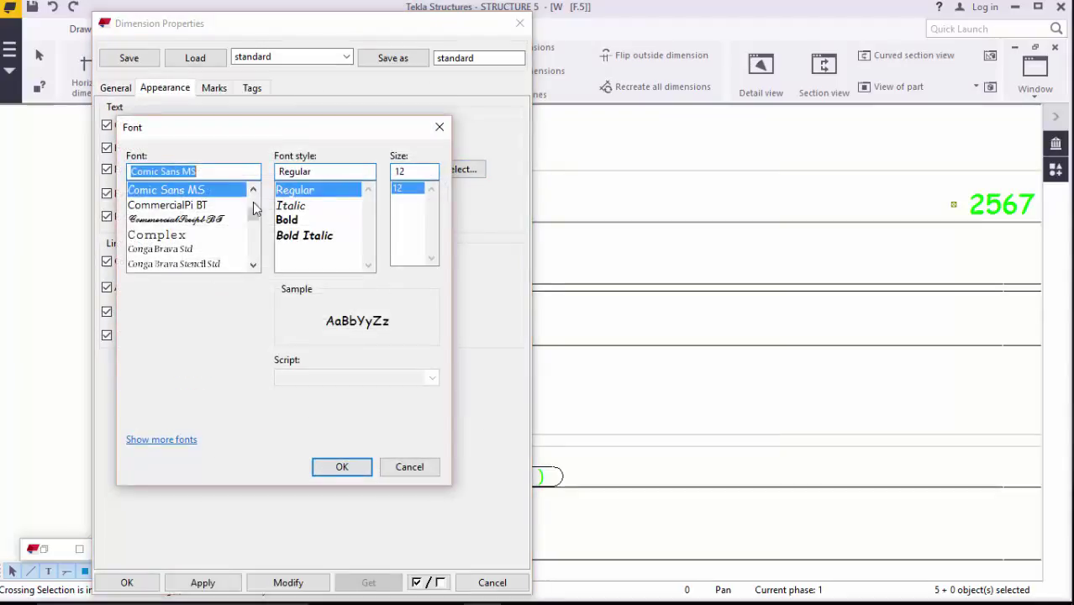
text(RO)
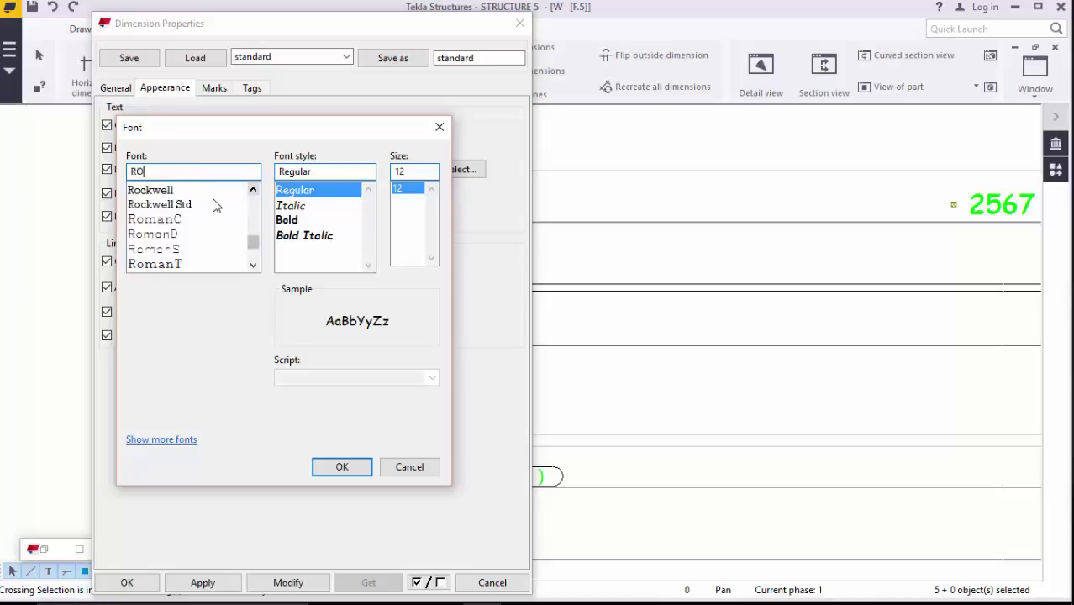
click(173, 235)
click(343, 467)
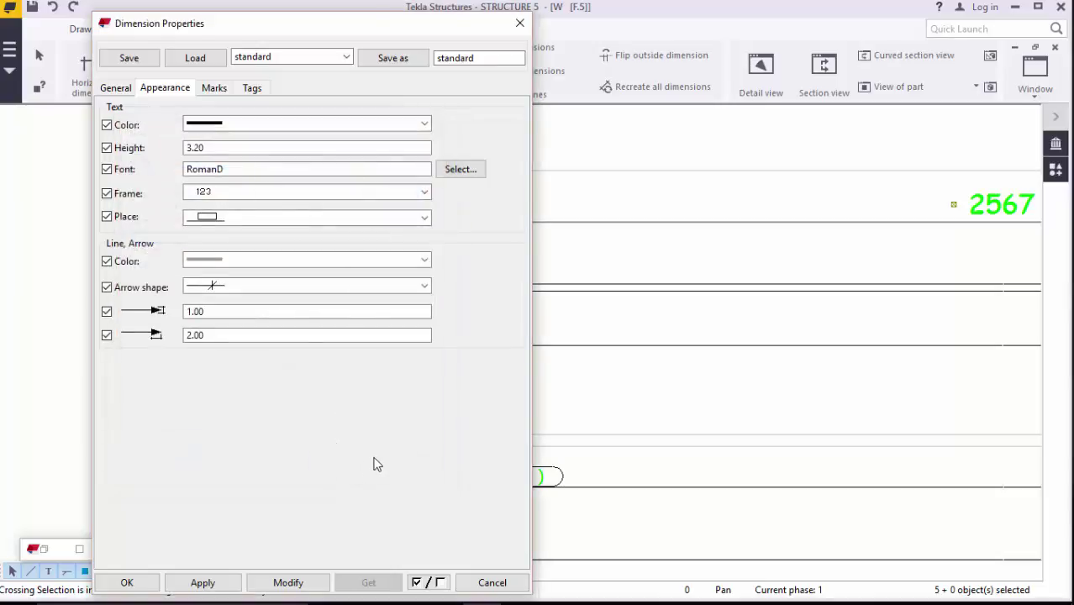
Set the upper view's horizontal dimension line color to black and apply the modified appearance
click(262, 262)
click(214, 285)
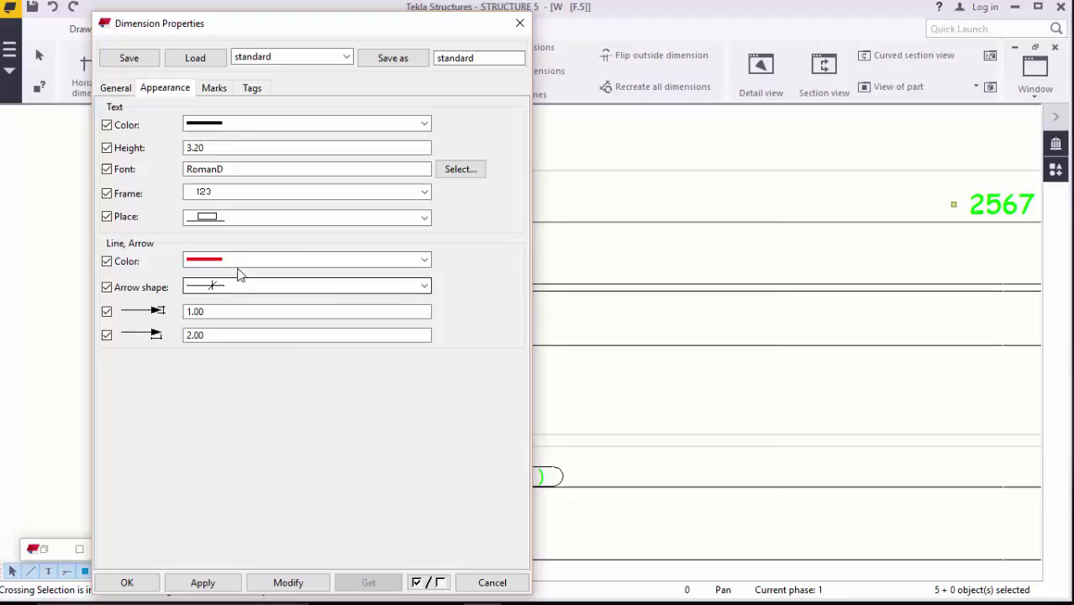
click(237, 262)
click(213, 282)
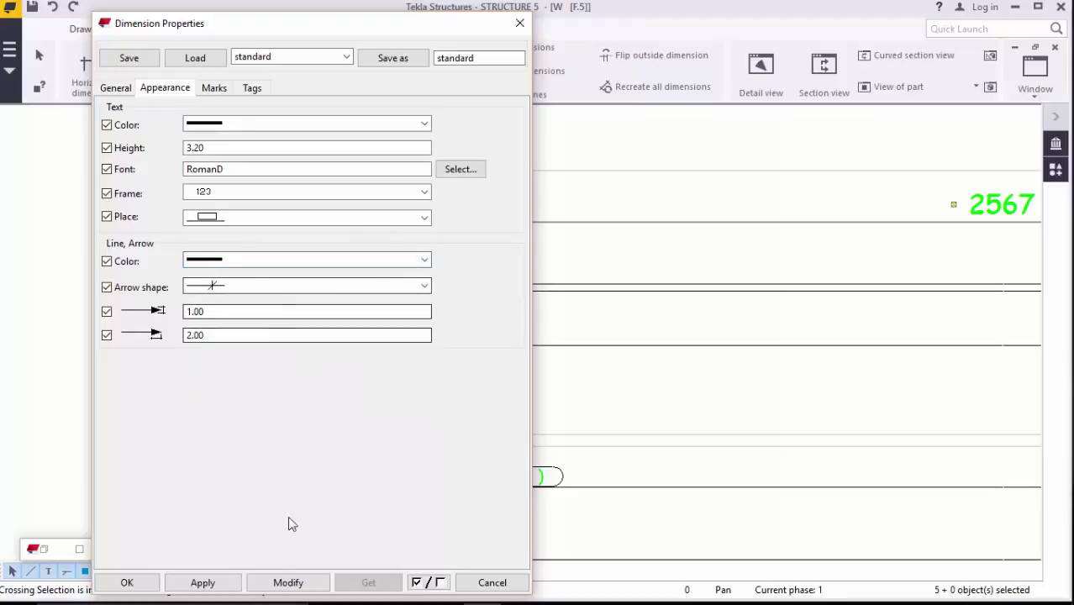
click(285, 583)
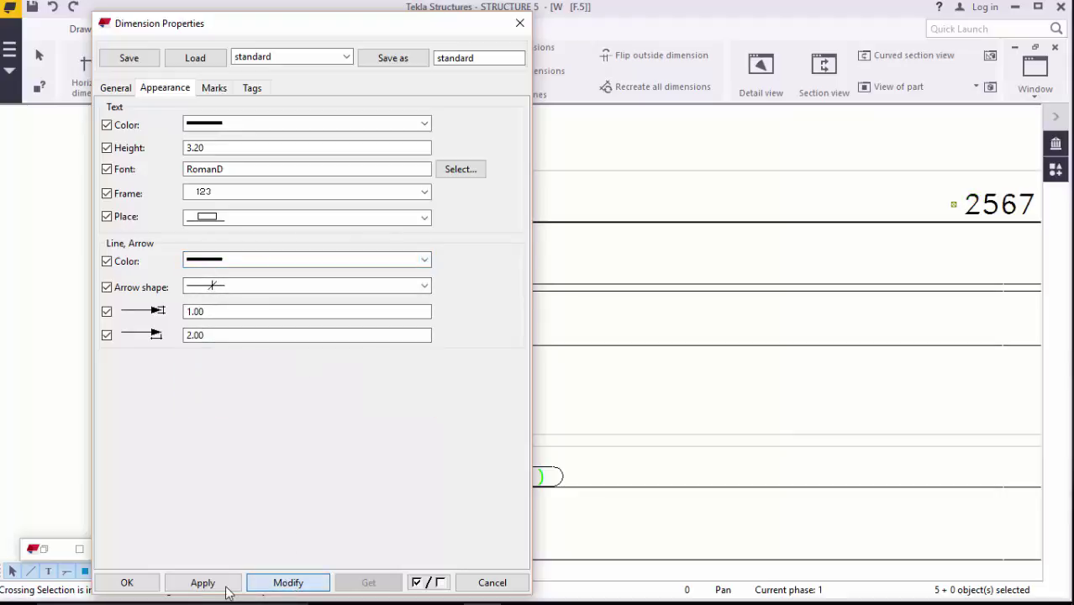
click(127, 582)
click(574, 302)
Set black text color and the RomanD font in the properties of the lower view's overall length dimension
scroll(375, 215, down, 2)
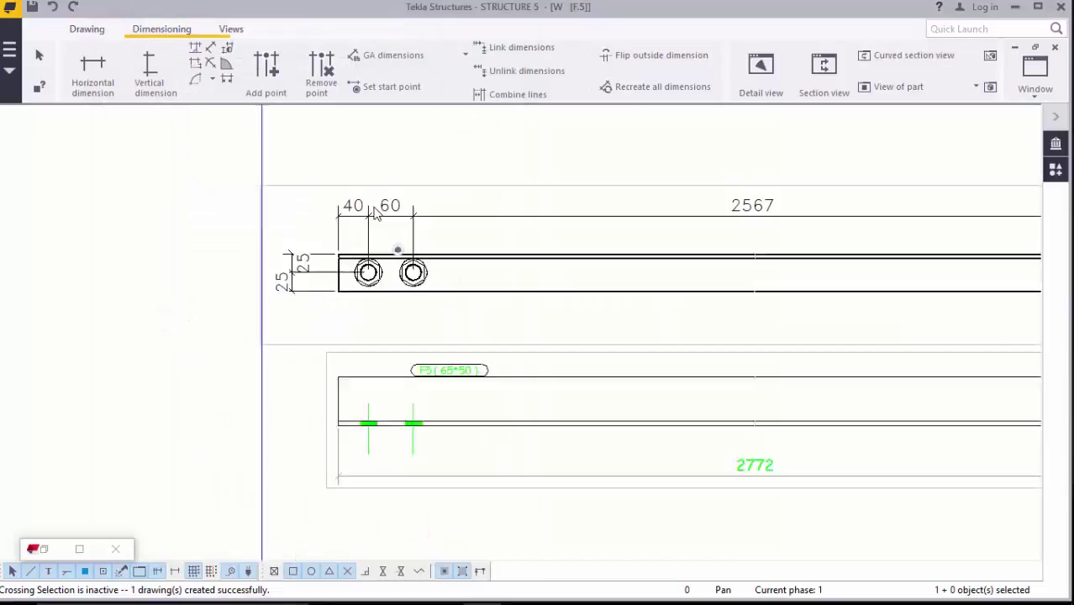
scroll(375, 214, down, 1)
scroll(578, 372, down, 1)
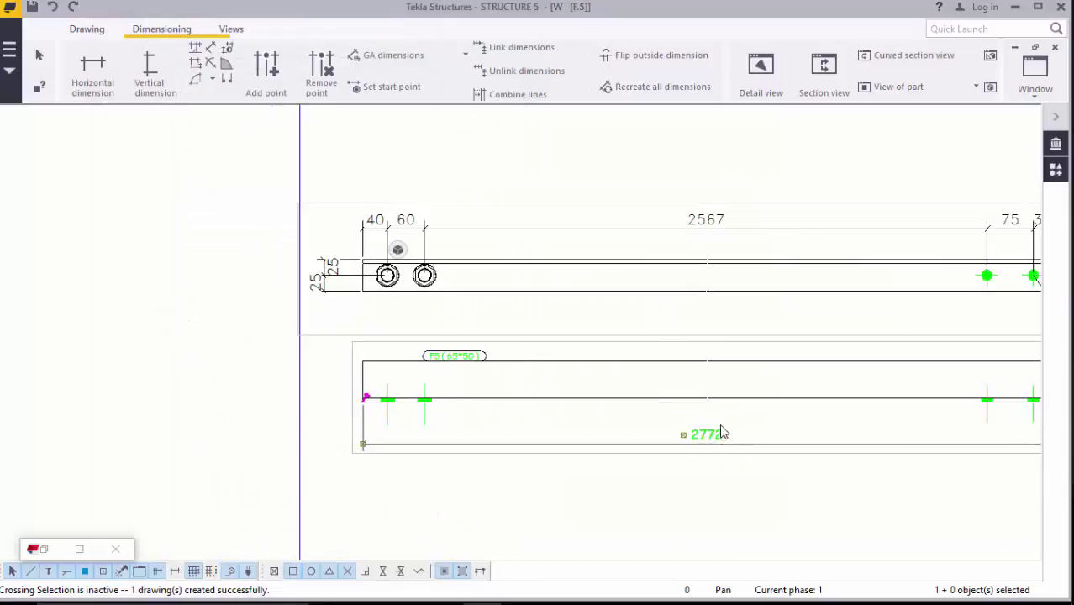
double_click(736, 445)
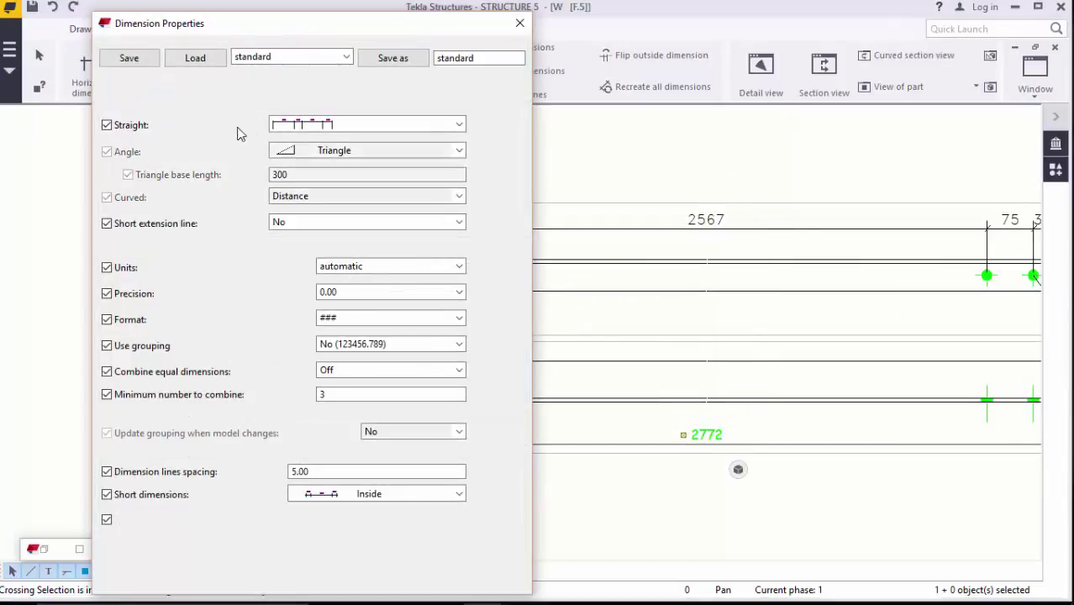
click(165, 87)
click(252, 124)
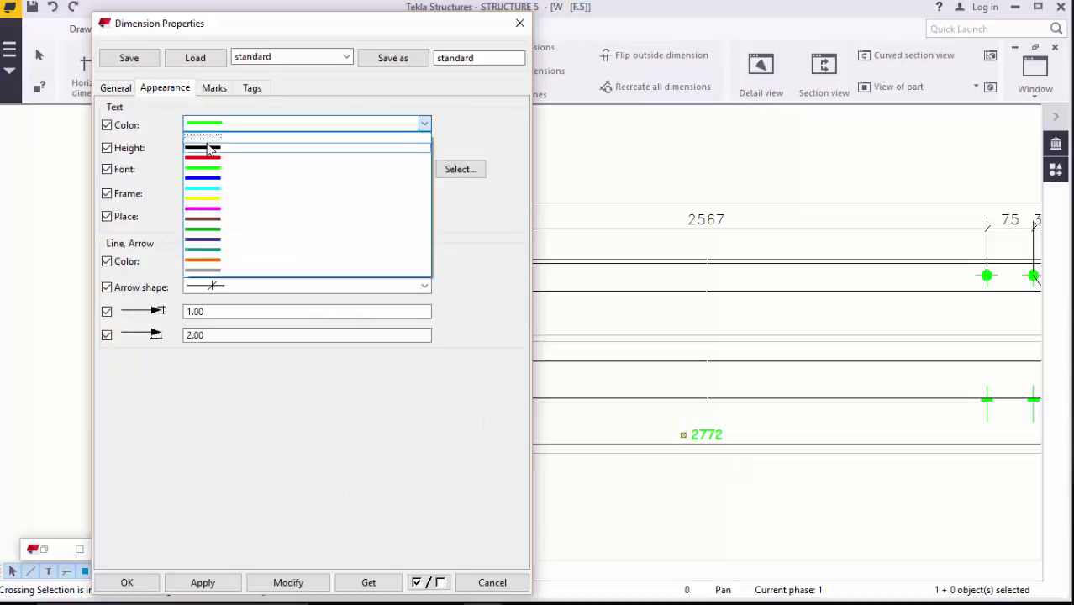
click(207, 149)
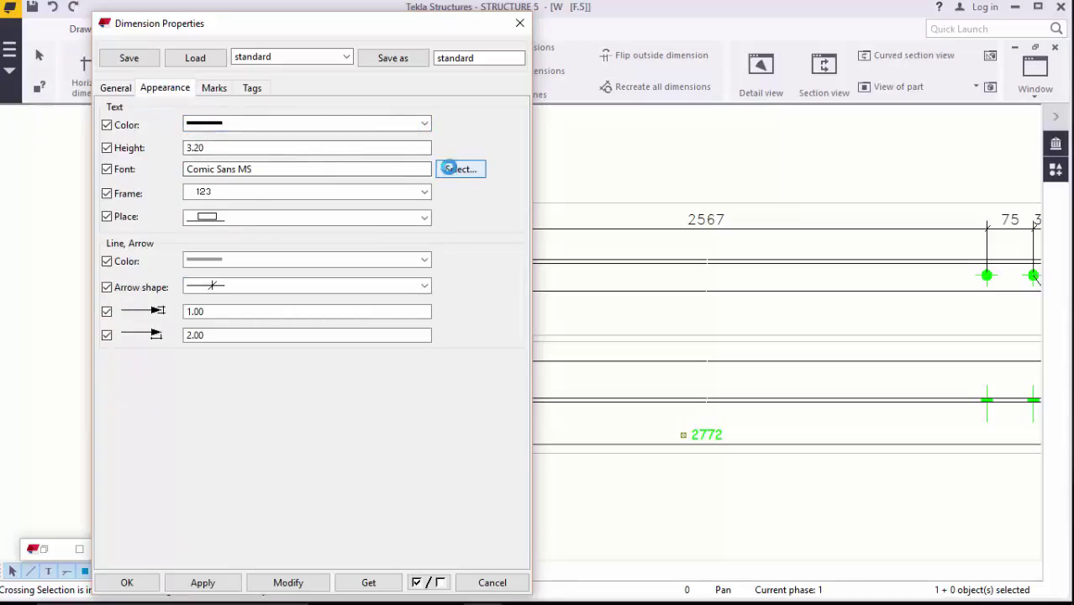
click(458, 169)
text(Ro)
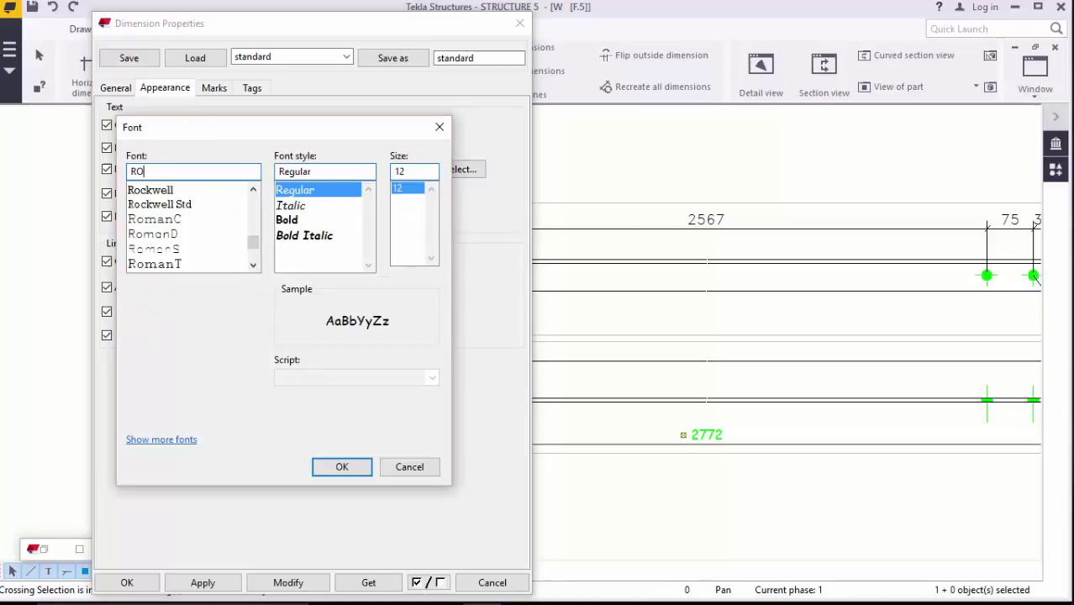
click(183, 235)
click(342, 466)
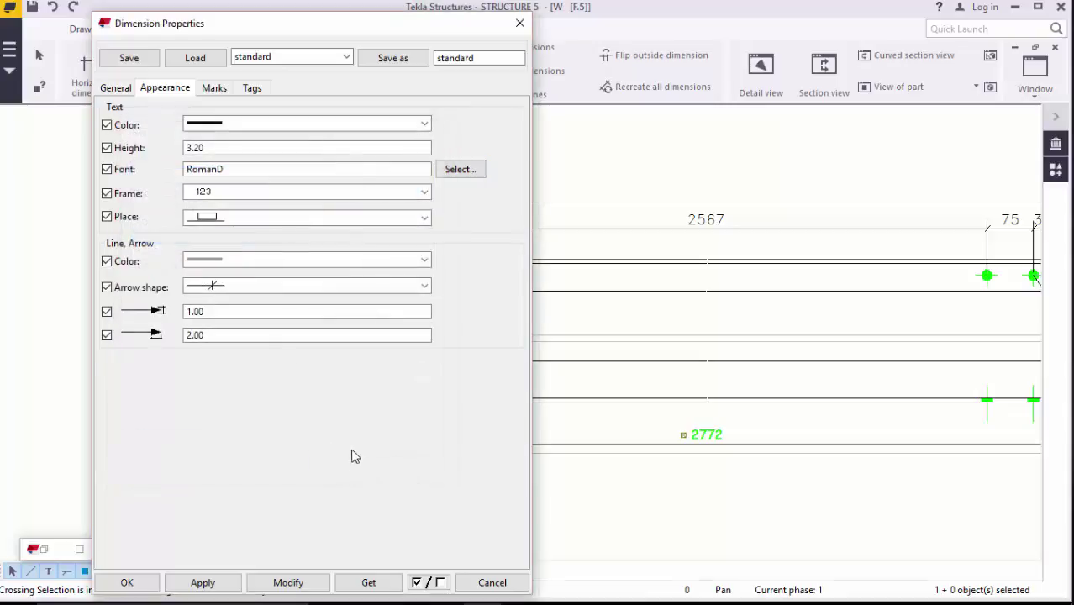
Set the line color of the lower view's overall length dimension to black and apply the changes
click(285, 261)
click(286, 272)
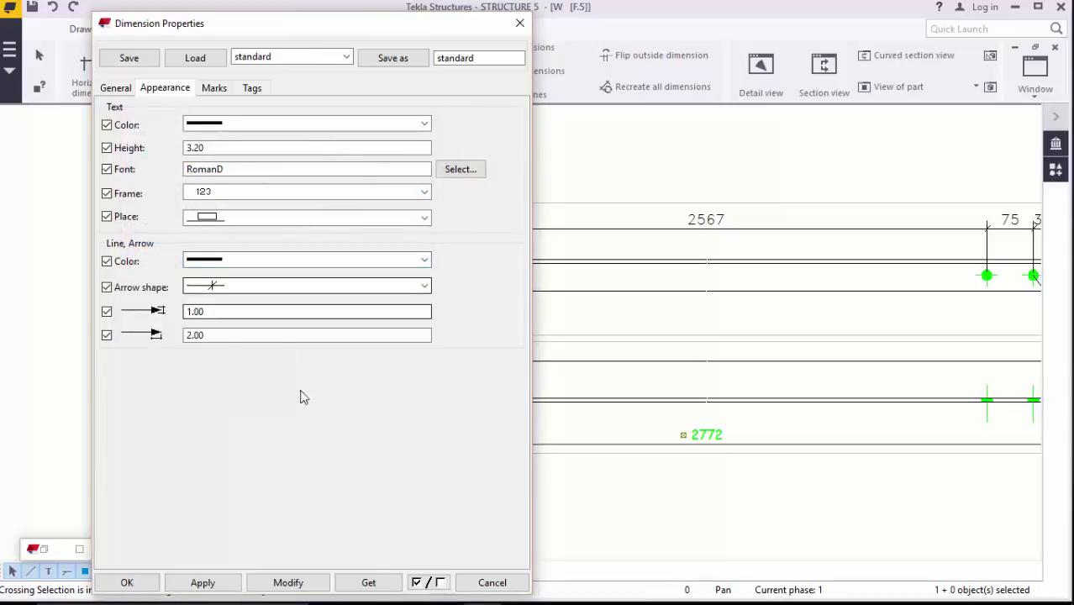
click(252, 583)
click(126, 582)
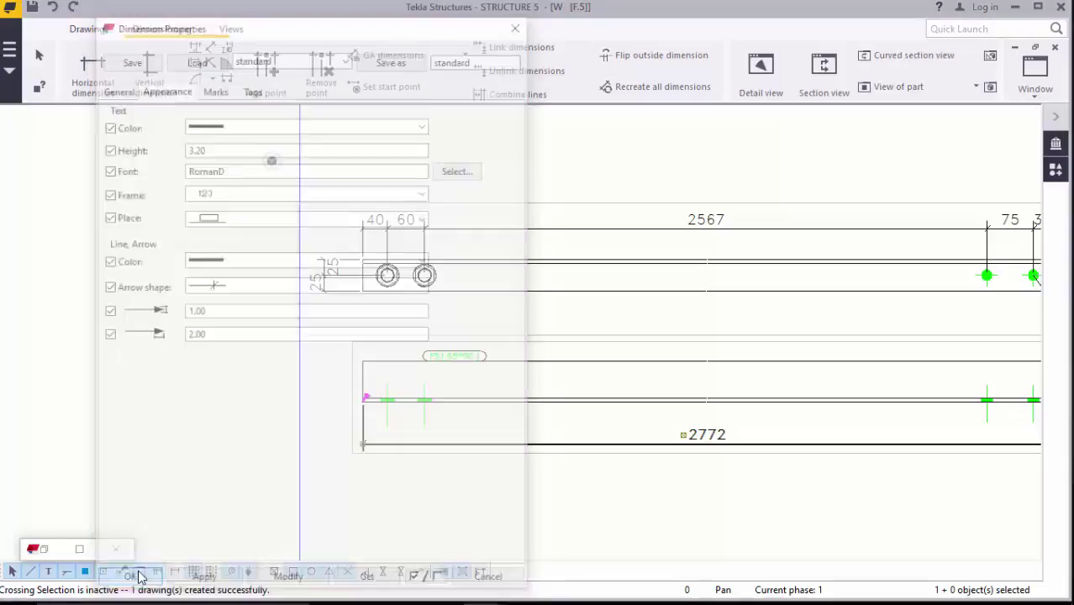
Set the bolt representation of the right bolt pair in the upper view to exact solid
scroll(427, 297, down, 1)
scroll(882, 384, up, 1)
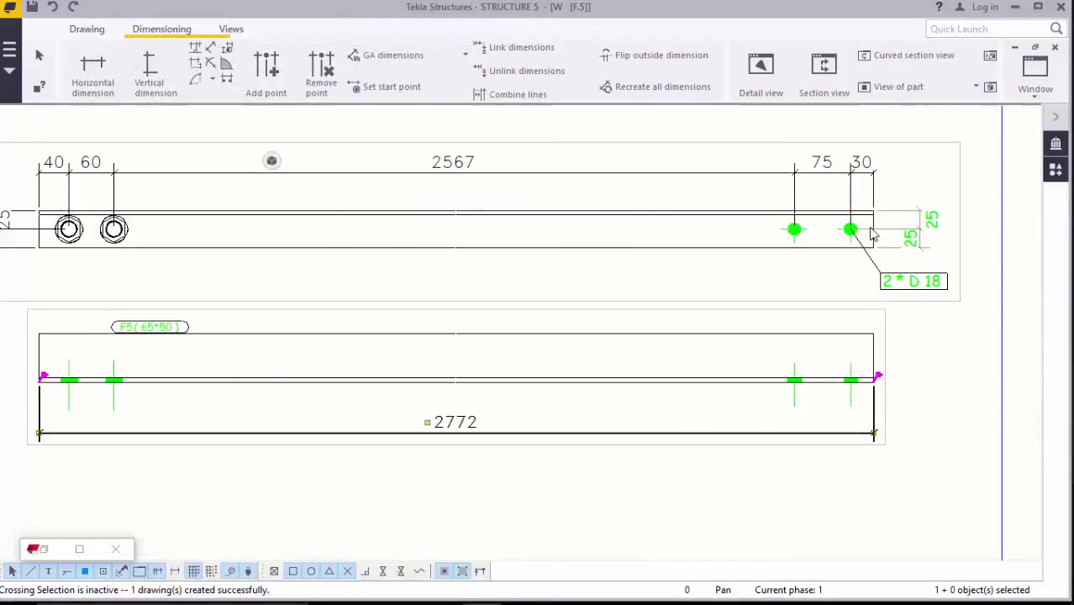
scroll(869, 237, up, 2)
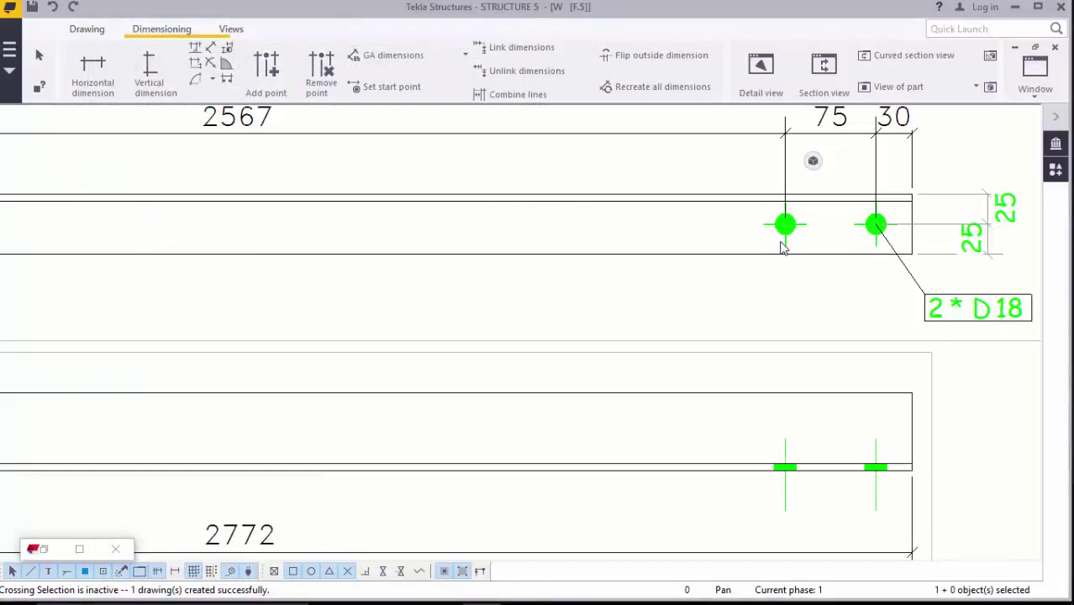
double_click(782, 247)
click(252, 278)
click(248, 310)
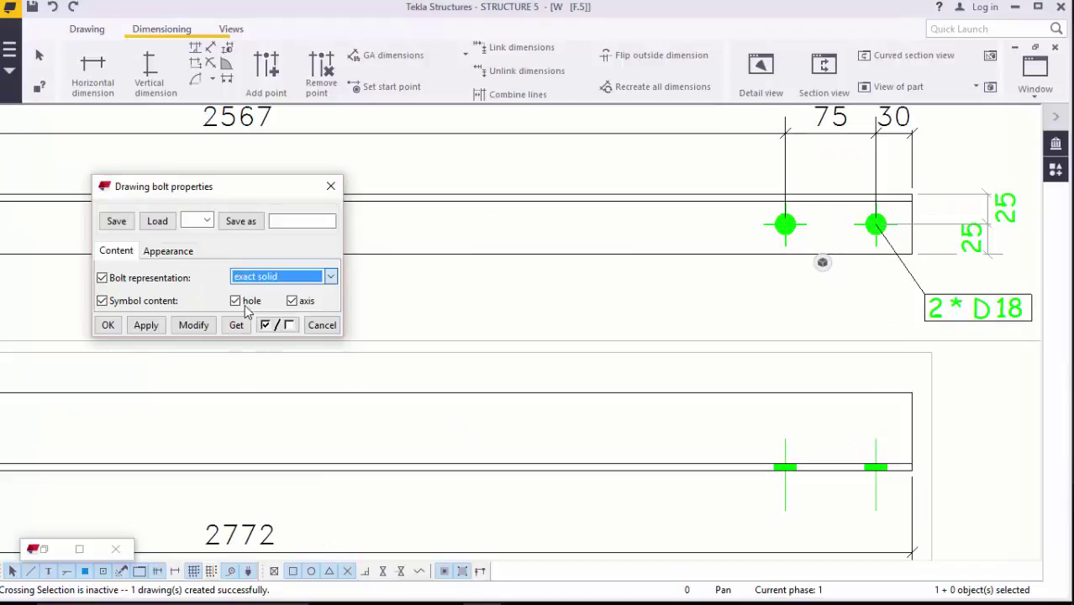
click(193, 326)
click(108, 325)
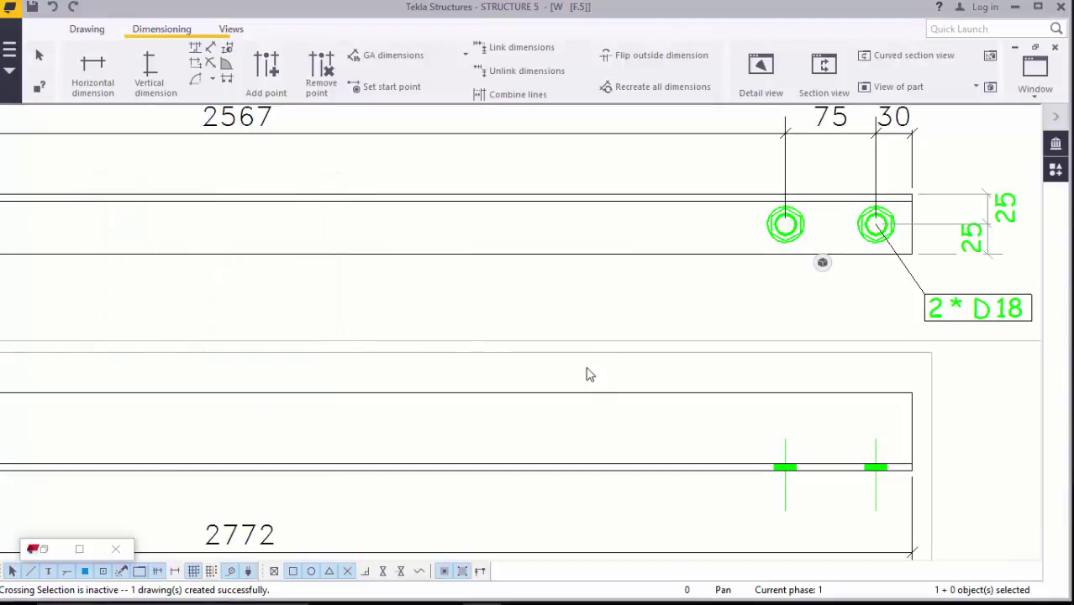
Delete the 2 * D18 bolt mark with its leader from the right bolt pair in the upper view
scroll(428, 312, down, 1)
scroll(912, 334, up, 2)
scroll(808, 314, up, 1)
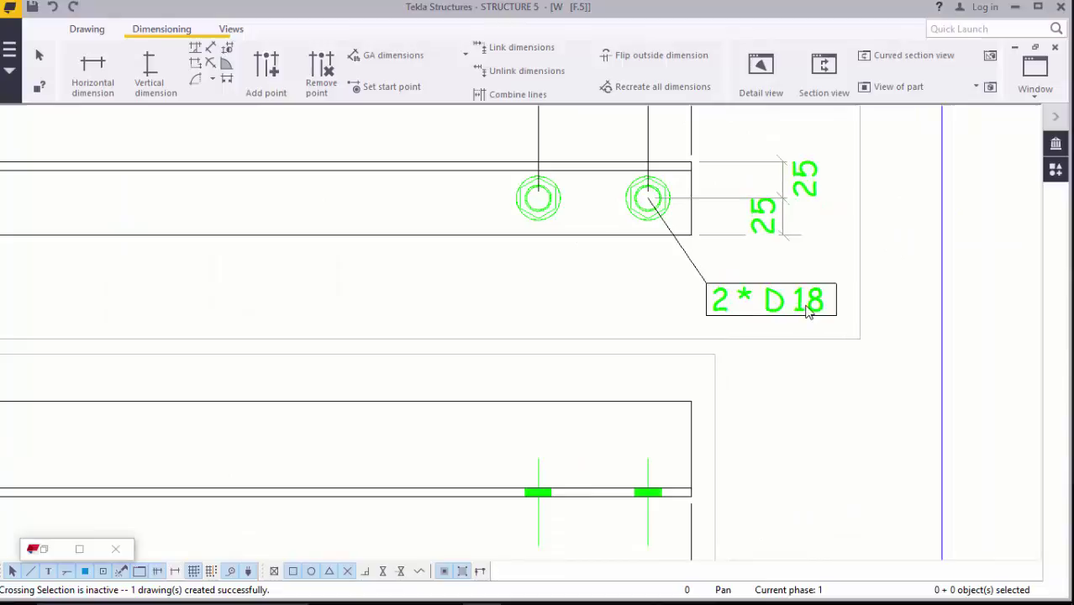
click(798, 313)
right_click(798, 314)
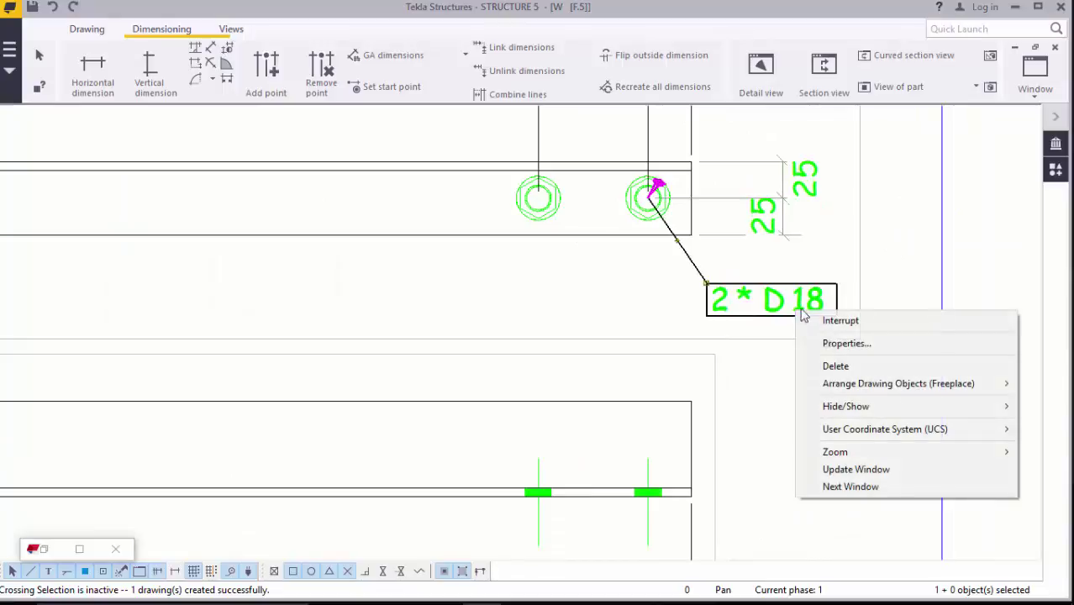
click(836, 365)
Set black text color and the RomanD font in the properties of the upper view's right-hand vertical dimension
double_click(815, 195)
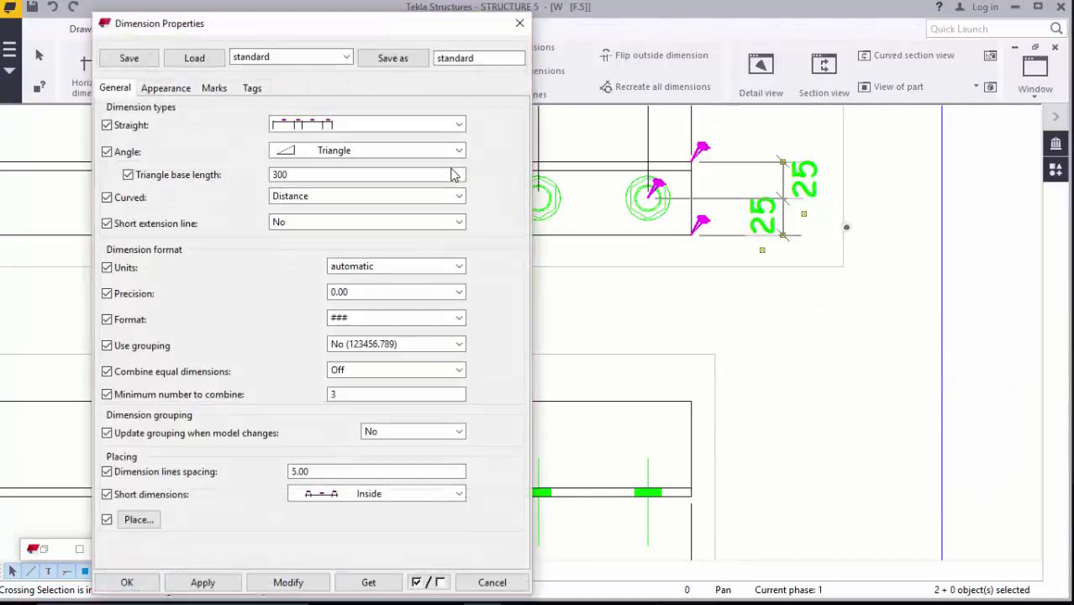
click(165, 91)
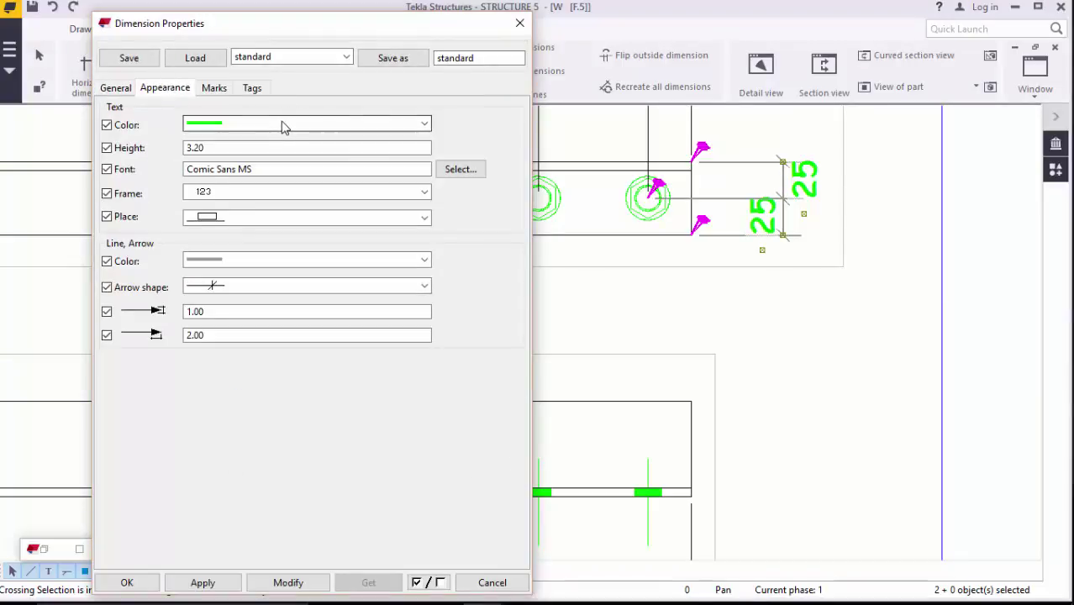
click(252, 124)
click(223, 151)
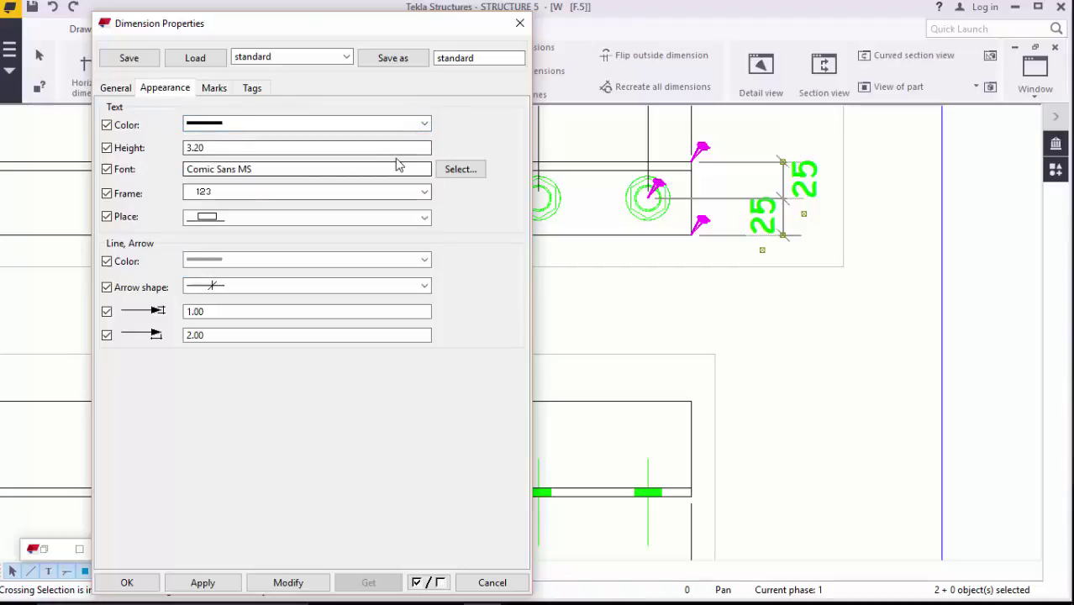
click(461, 169)
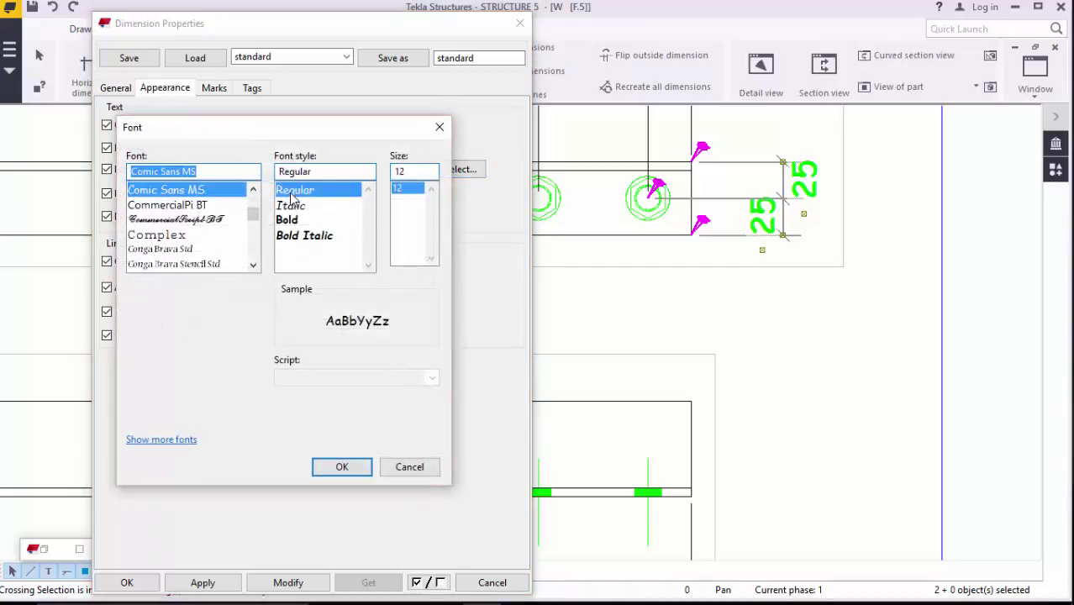
text(Ro)
click(172, 237)
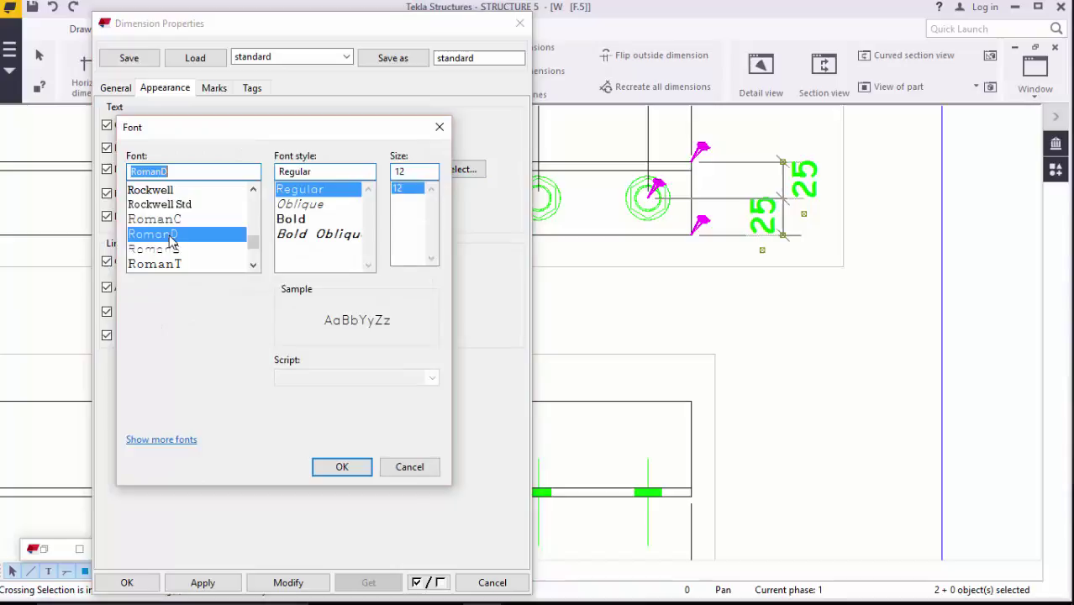
click(342, 466)
Set the line color of the upper view's right-hand vertical dimension to black and apply the modified appearance
click(247, 262)
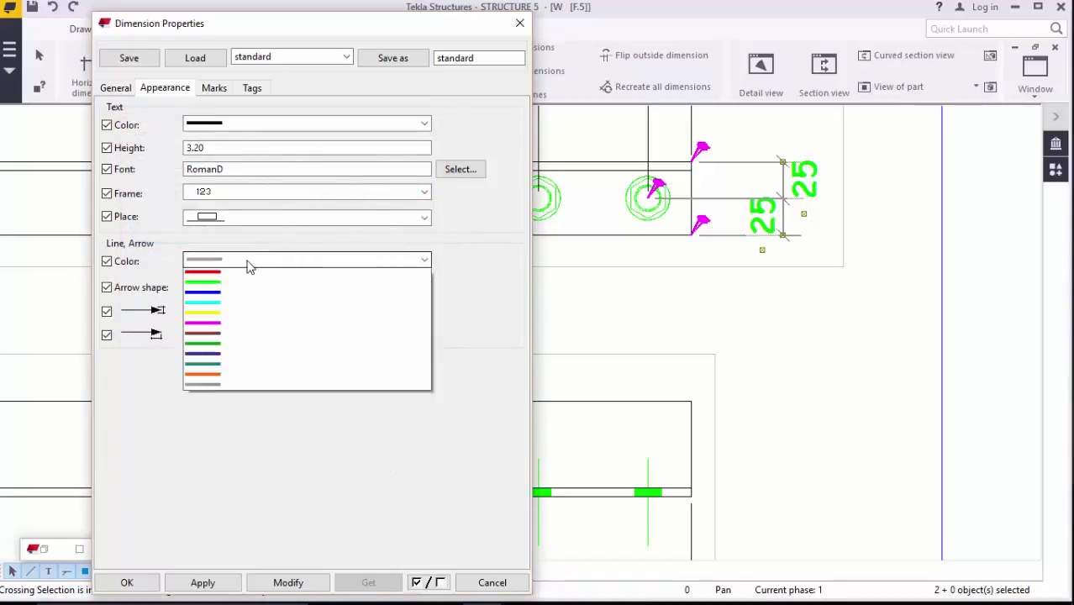
click(220, 289)
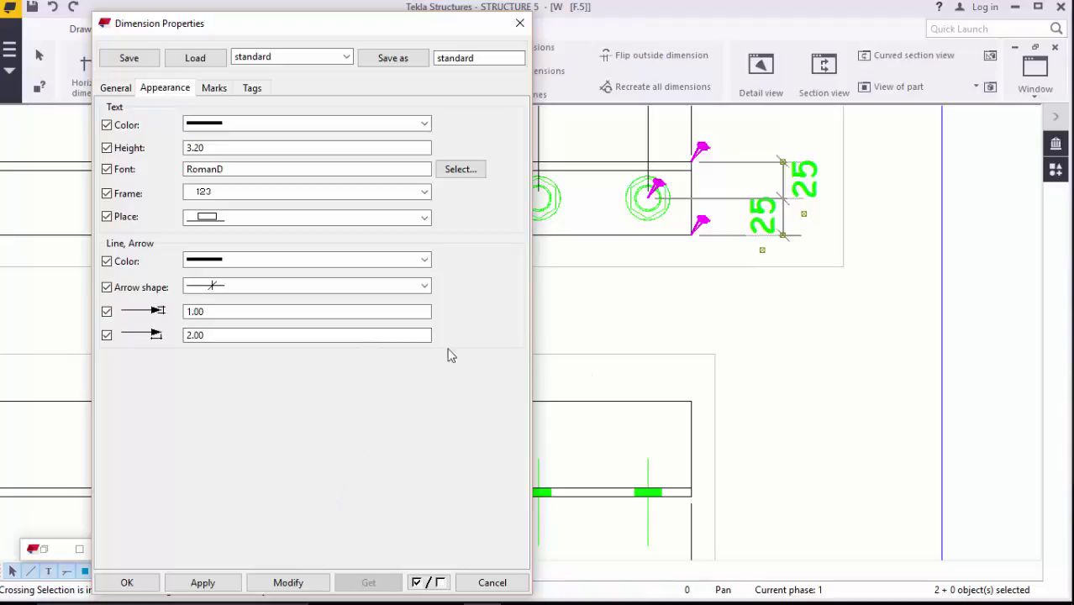
click(286, 582)
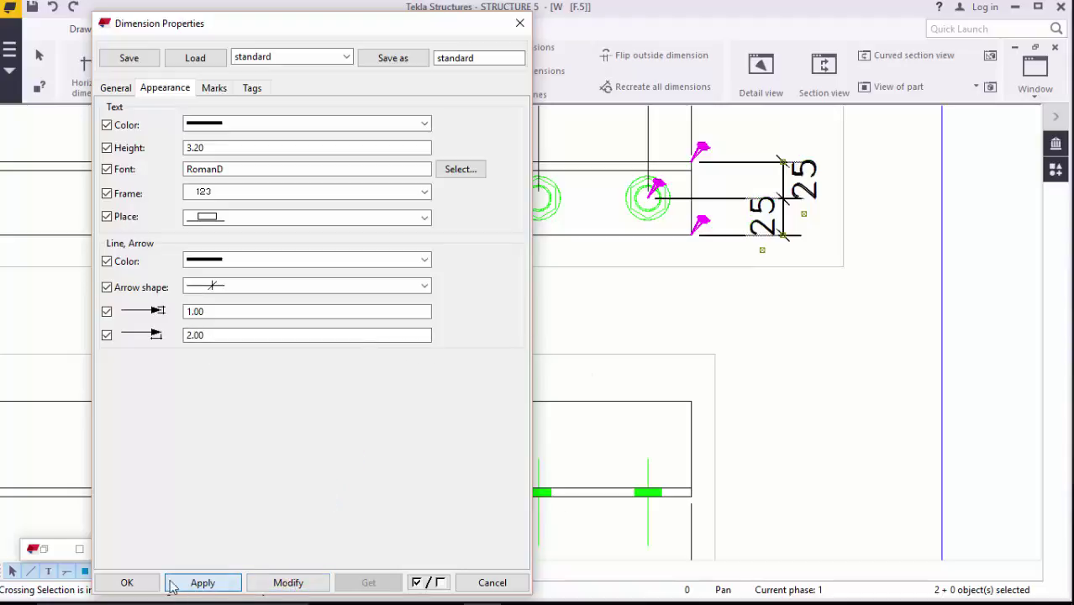
click(126, 583)
Delete the F5 (65*50) part mark above the left end of the lower view
scroll(707, 276, down, 5)
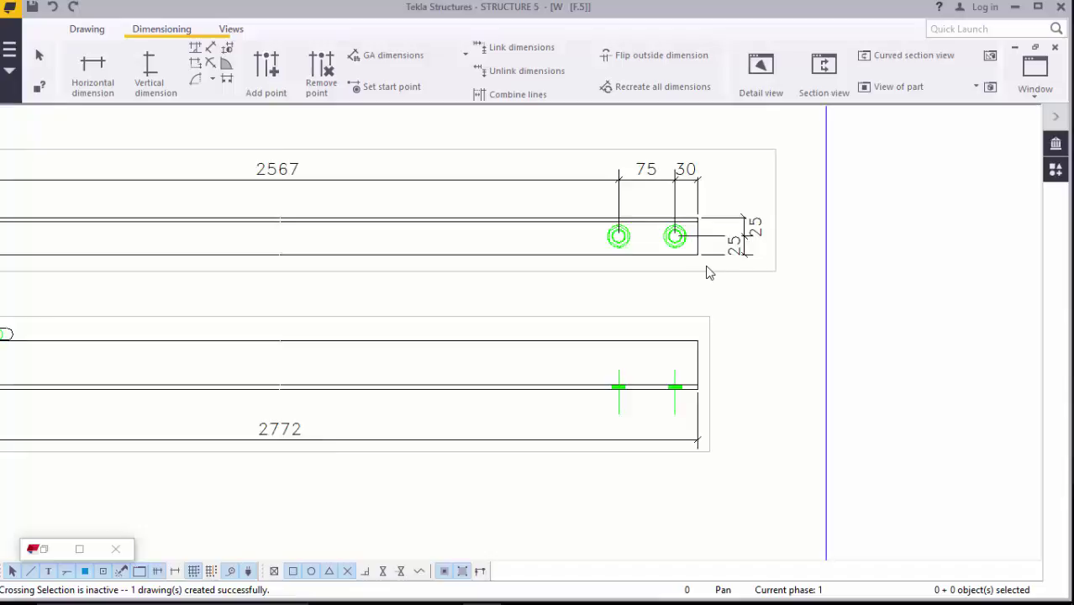
scroll(353, 311, up, 5)
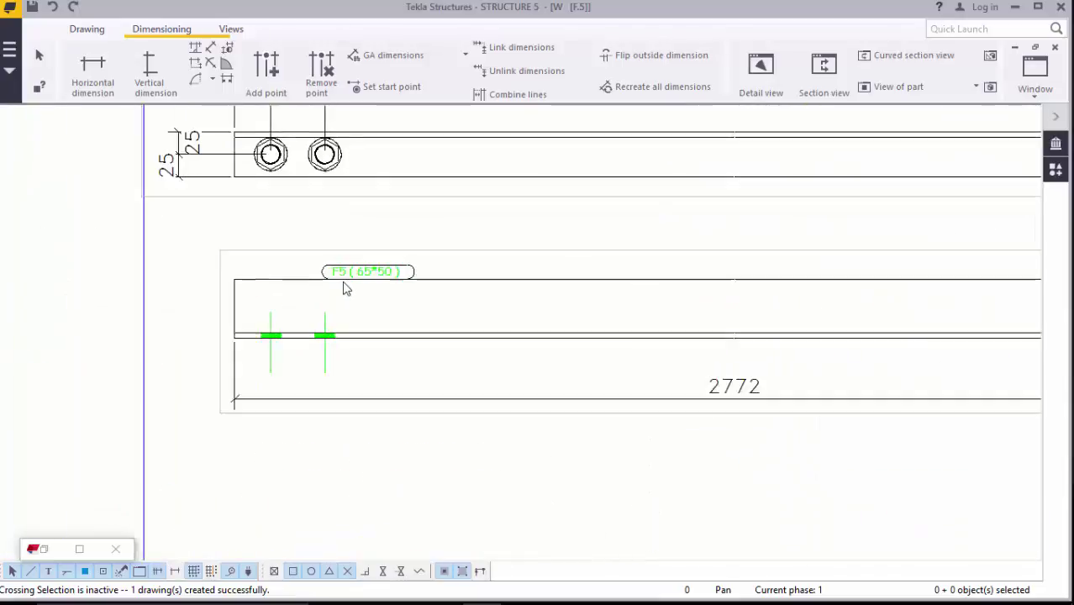
click(364, 271)
right_click(364, 272)
click(428, 323)
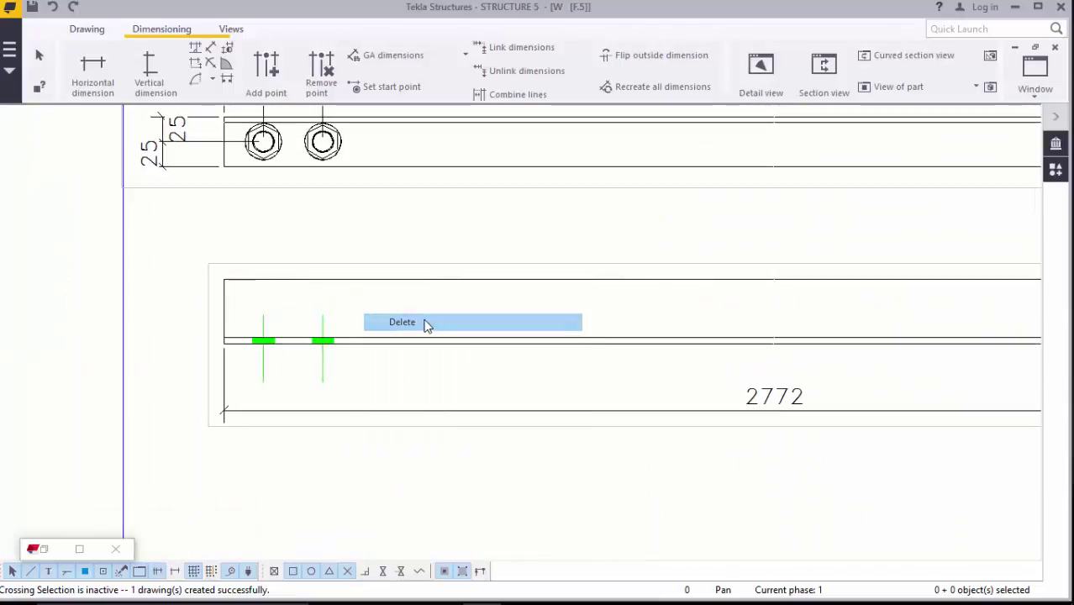
Add a new part mark to the diagonal in the lower view
scroll(259, 320, down, 3)
scroll(259, 319, down, 1)
scroll(708, 328, up, 3)
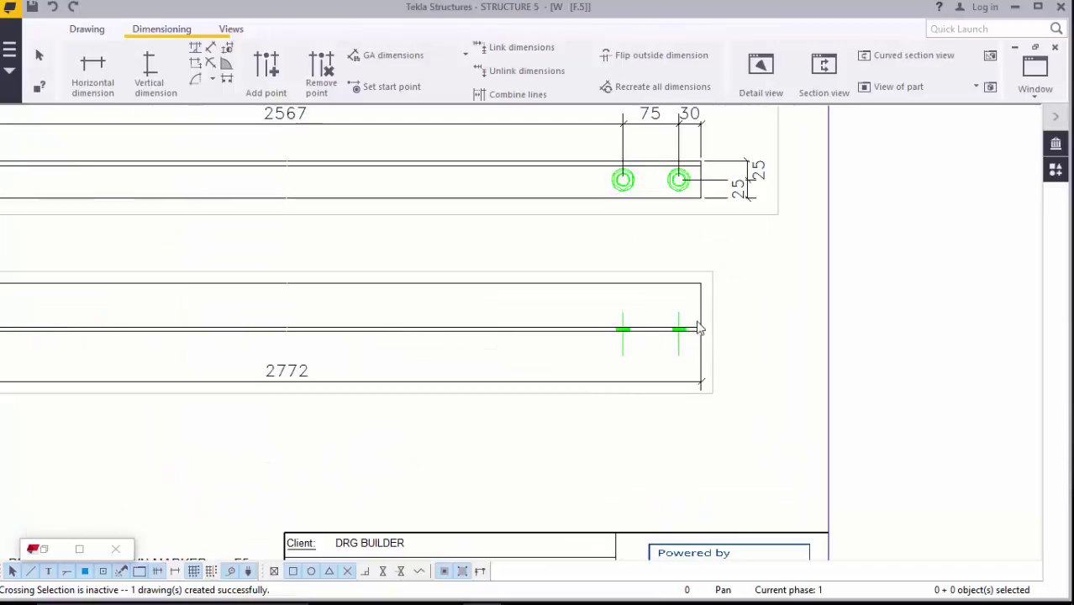
scroll(706, 316, down, 2)
scroll(706, 314, down, 1)
scroll(168, 327, up, 1)
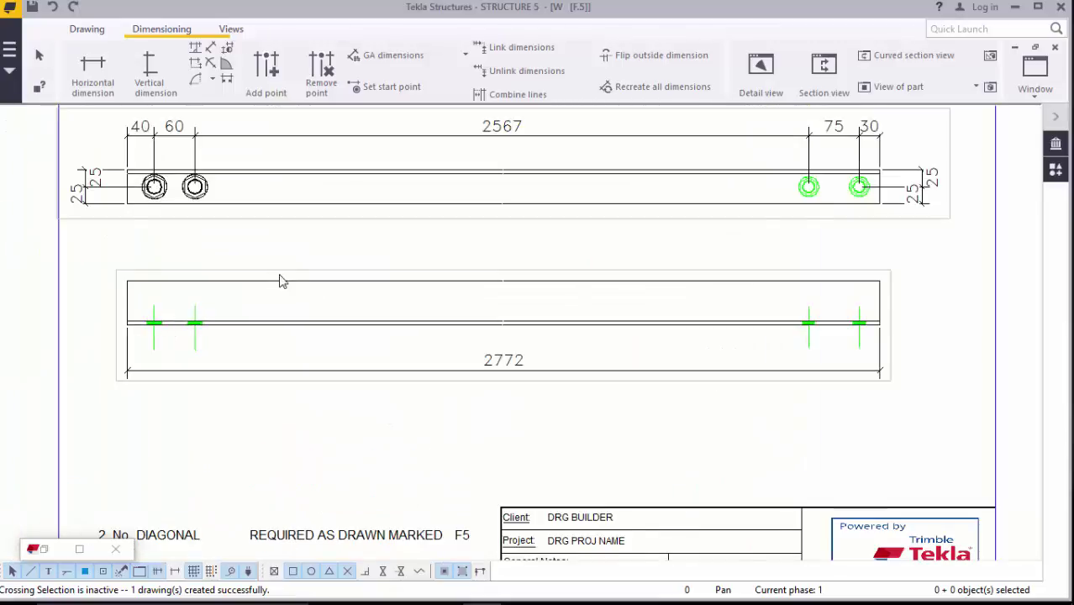
scroll(357, 316, down, 2)
scroll(258, 320, up, 1)
scroll(309, 295, up, 2)
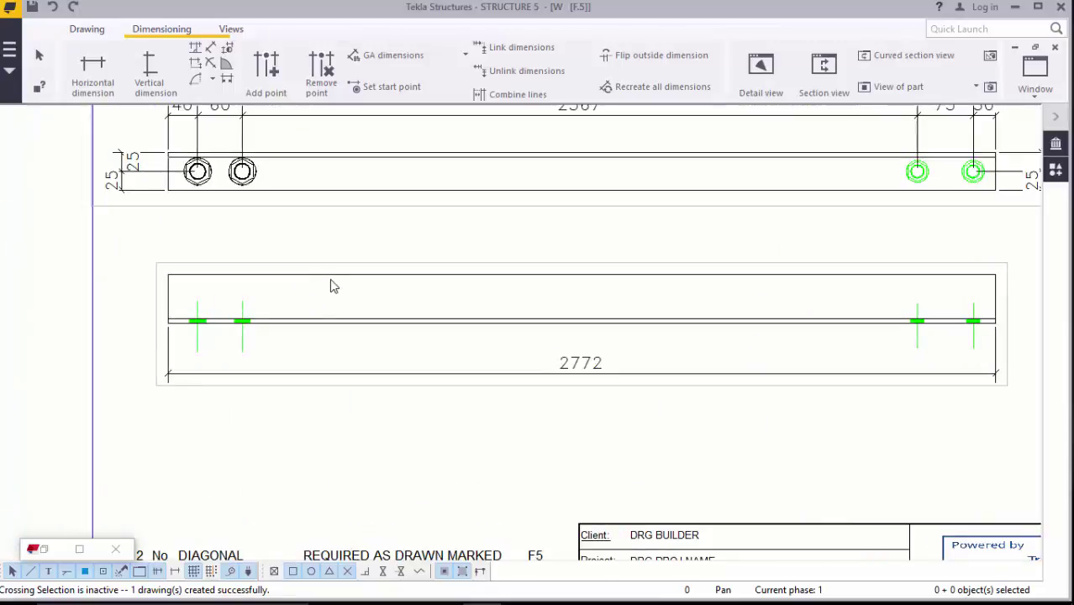
click(341, 281)
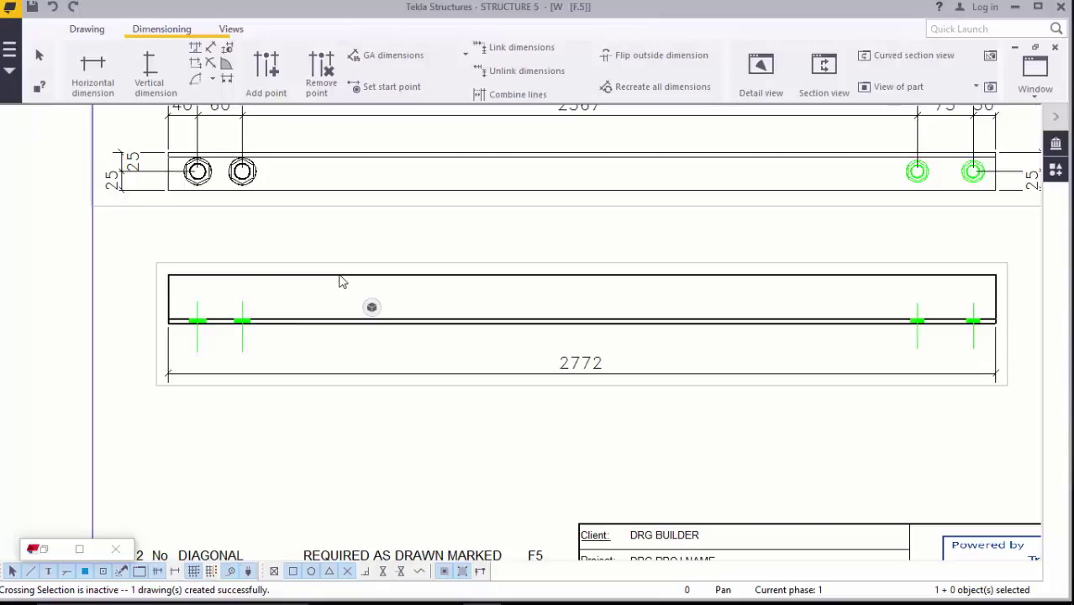
right_click(341, 281)
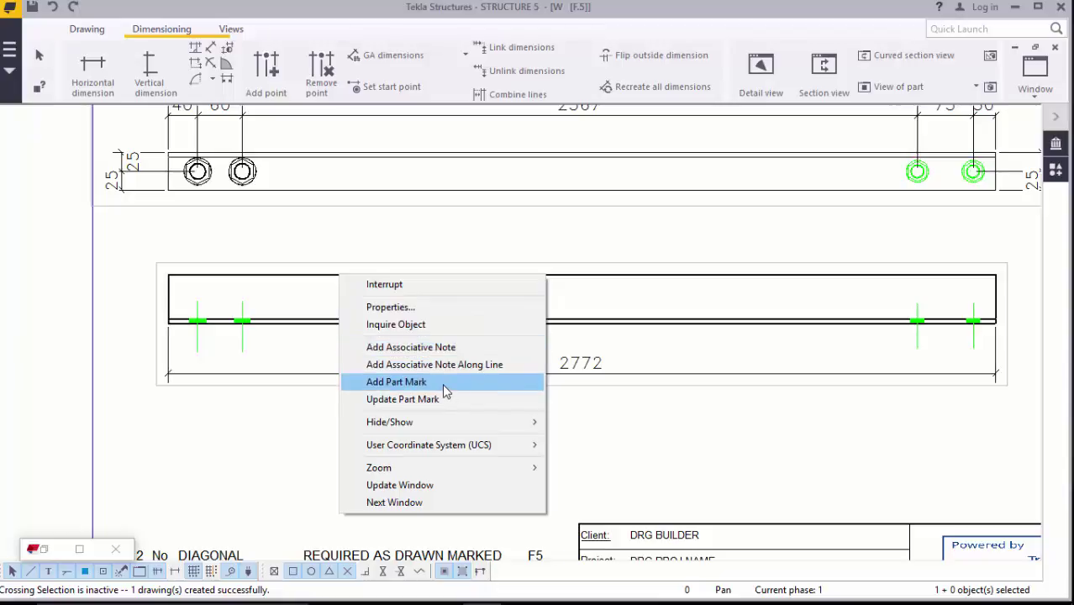
click(445, 389)
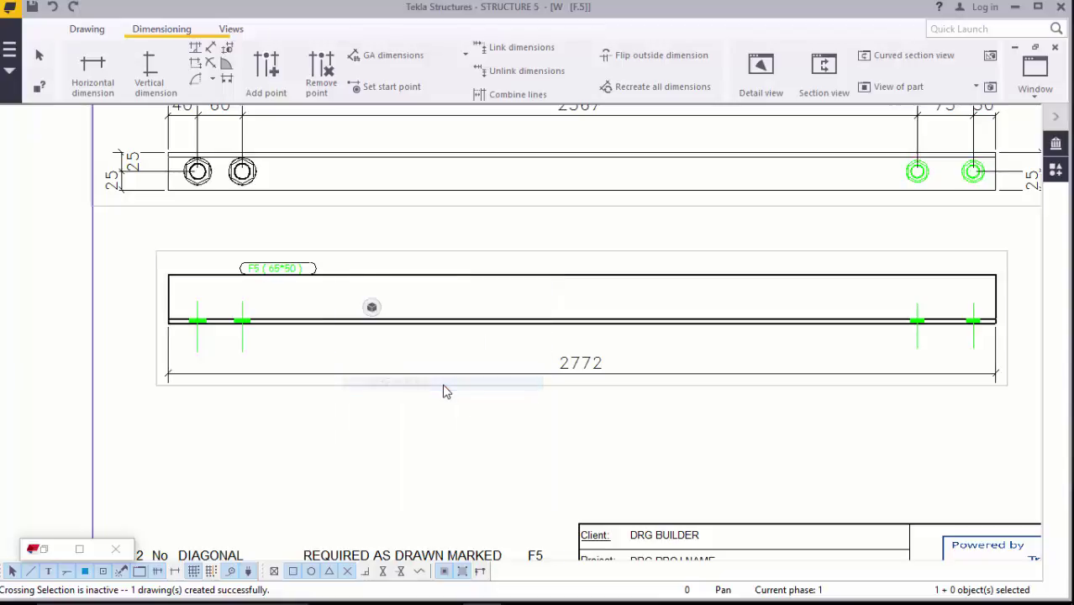
Remove the Size and Part position elements from the content of the lower view's part mark
double_click(285, 270)
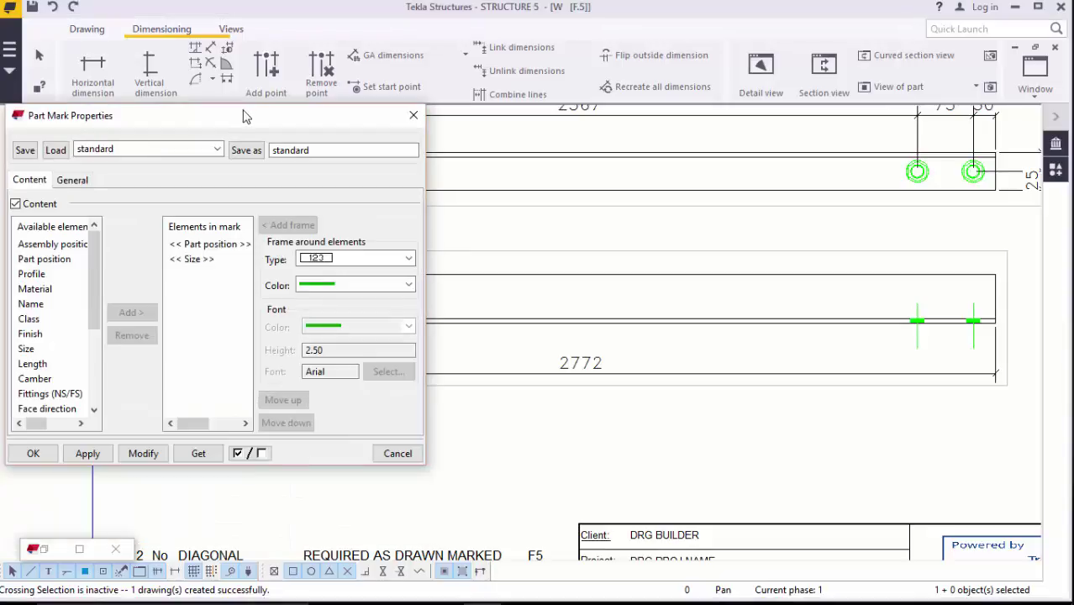
mouse_move(245, 116)
mouse_down()
mouse_move(420, 101)
mouse_move(786, 97)
mouse_up()
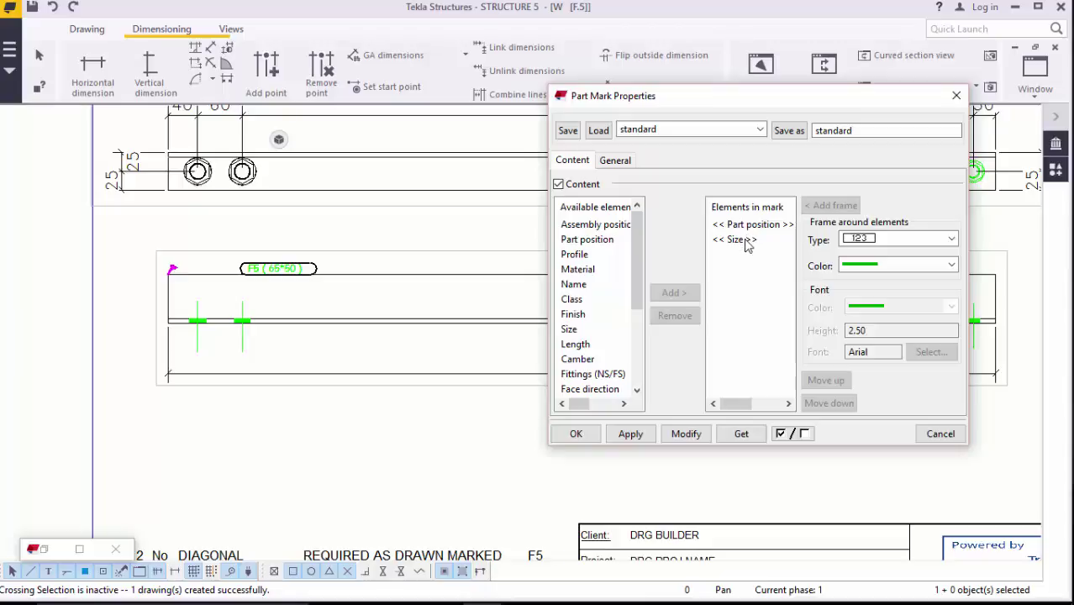
click(739, 241)
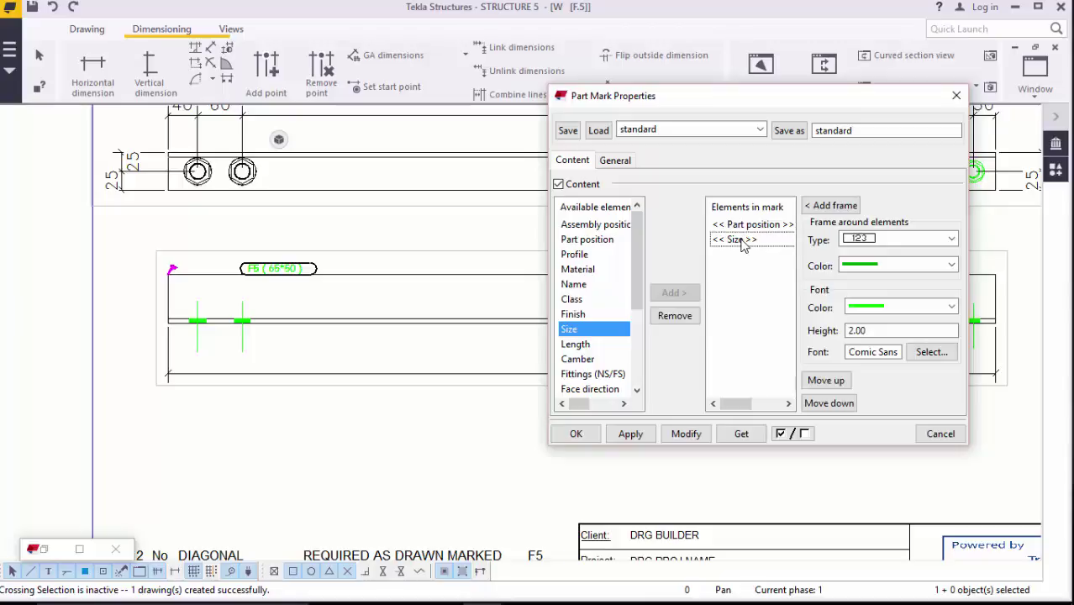
click(694, 325)
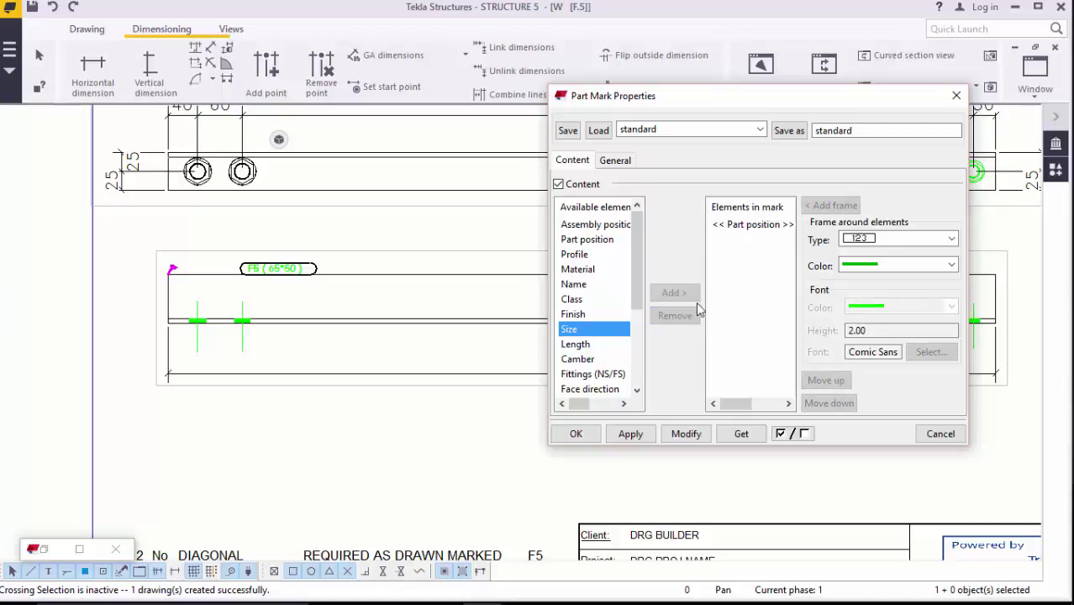
click(754, 233)
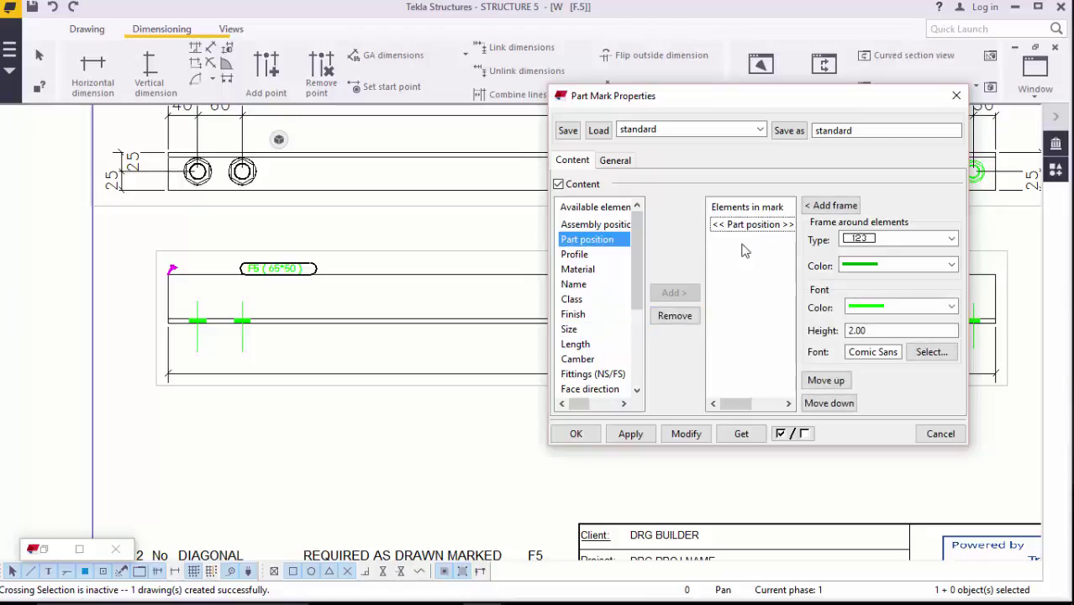
click(682, 320)
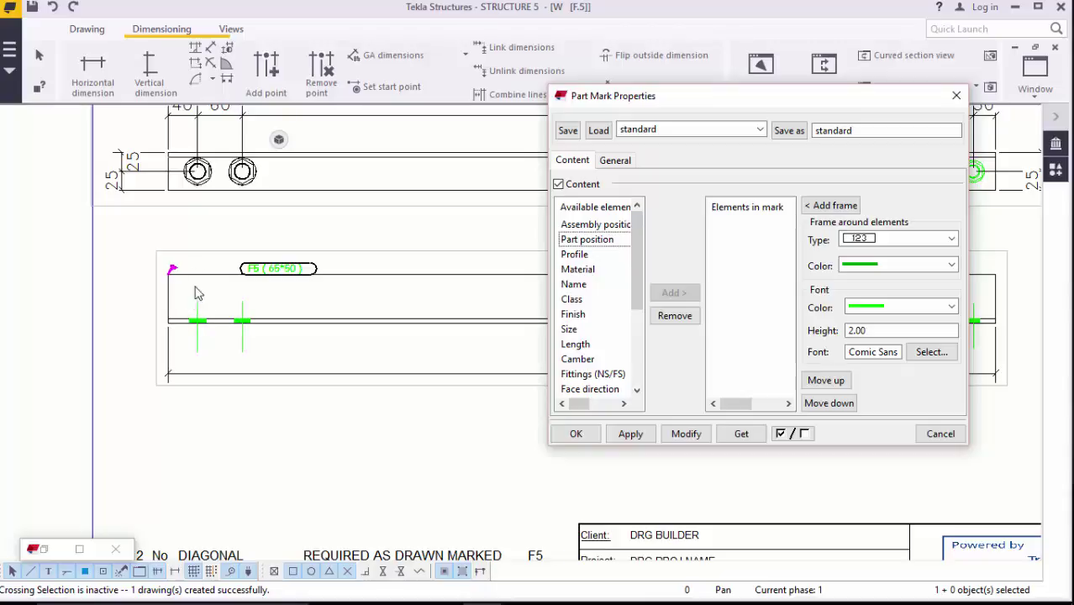
Add the Profile element to the part mark's content and apply the modification to the mark
click(576, 255)
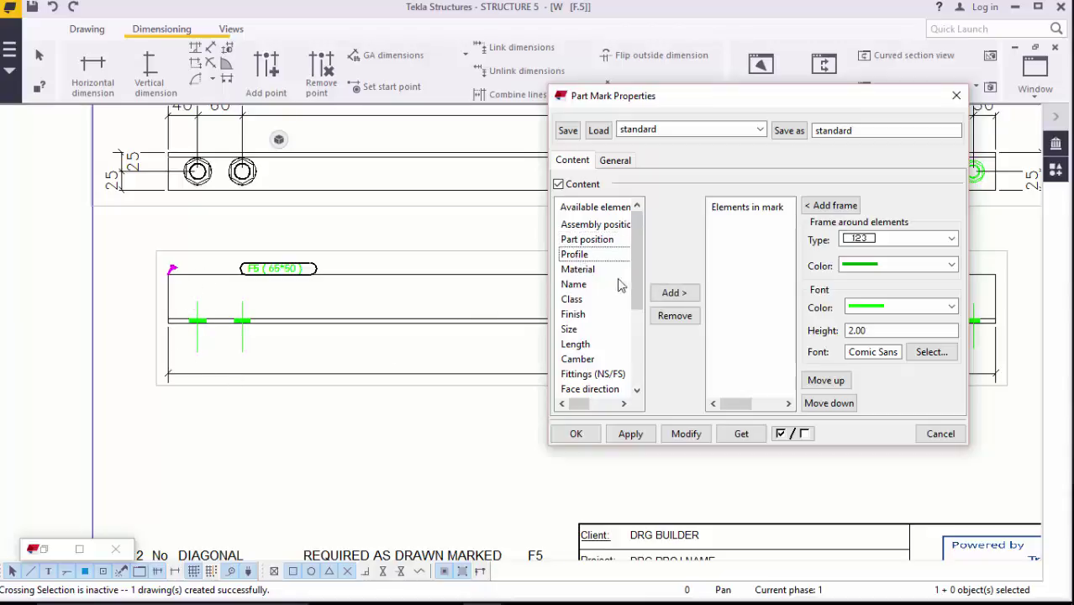
click(675, 292)
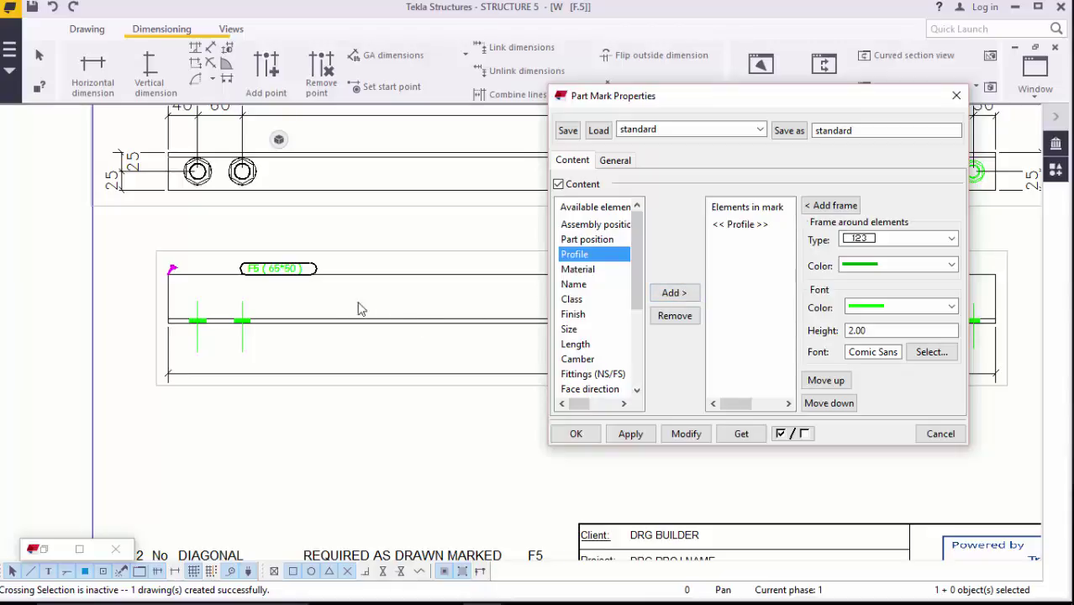
click(744, 226)
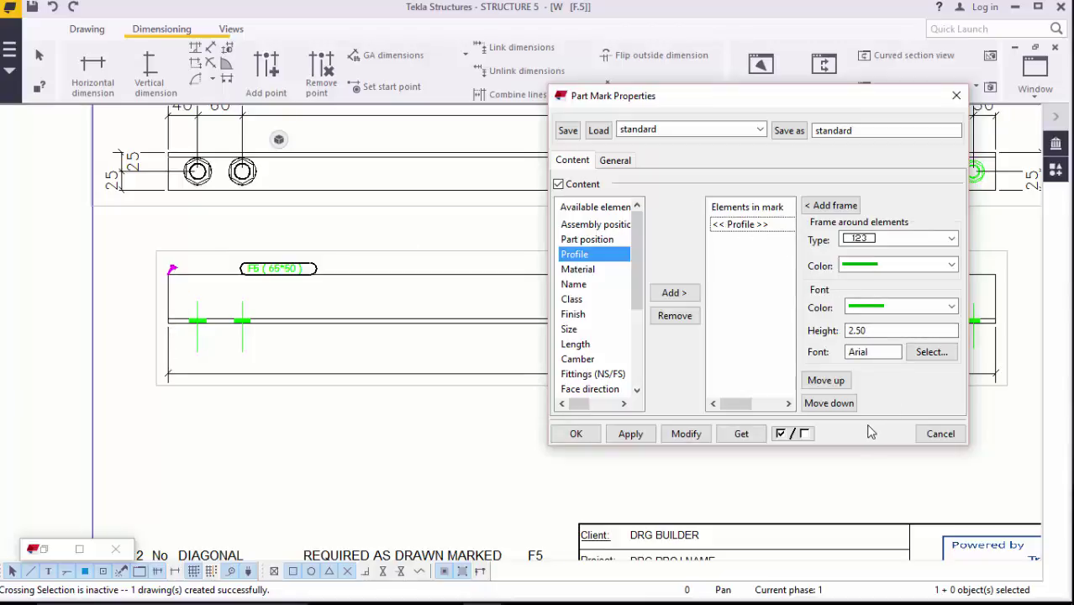
click(686, 434)
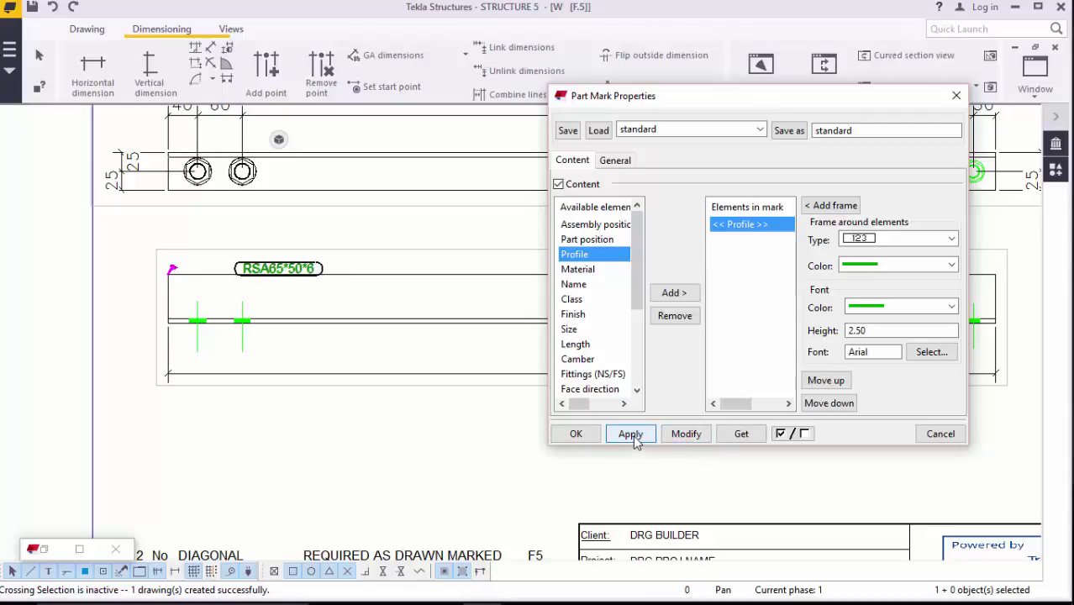
click(574, 434)
Set the color of the frame around elements to black in the RSA65*50*6 part mark's properties
scroll(299, 281, up, 5)
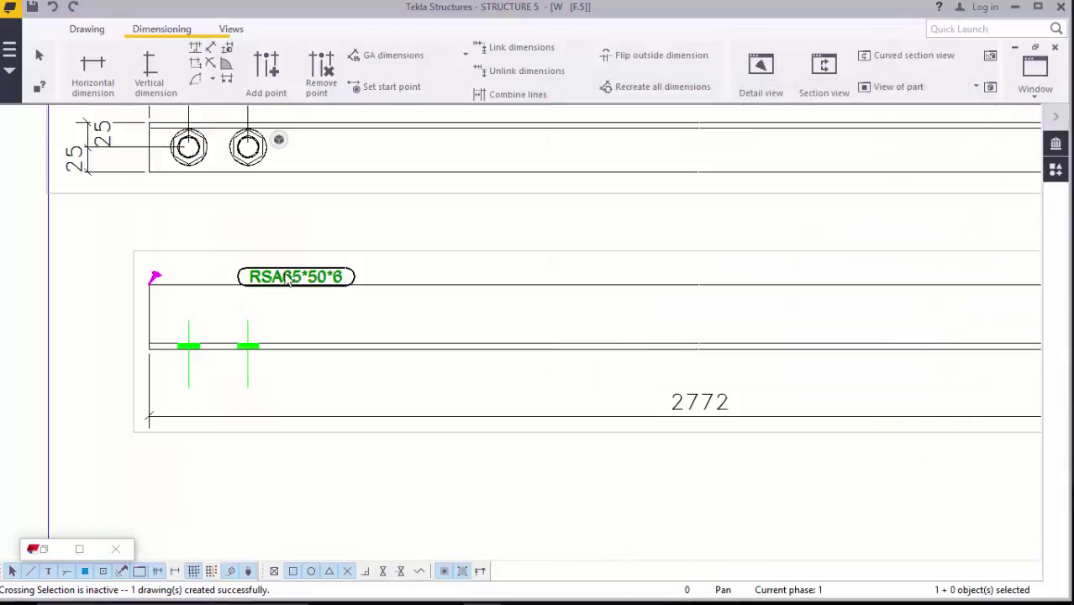
scroll(299, 281, up, 3)
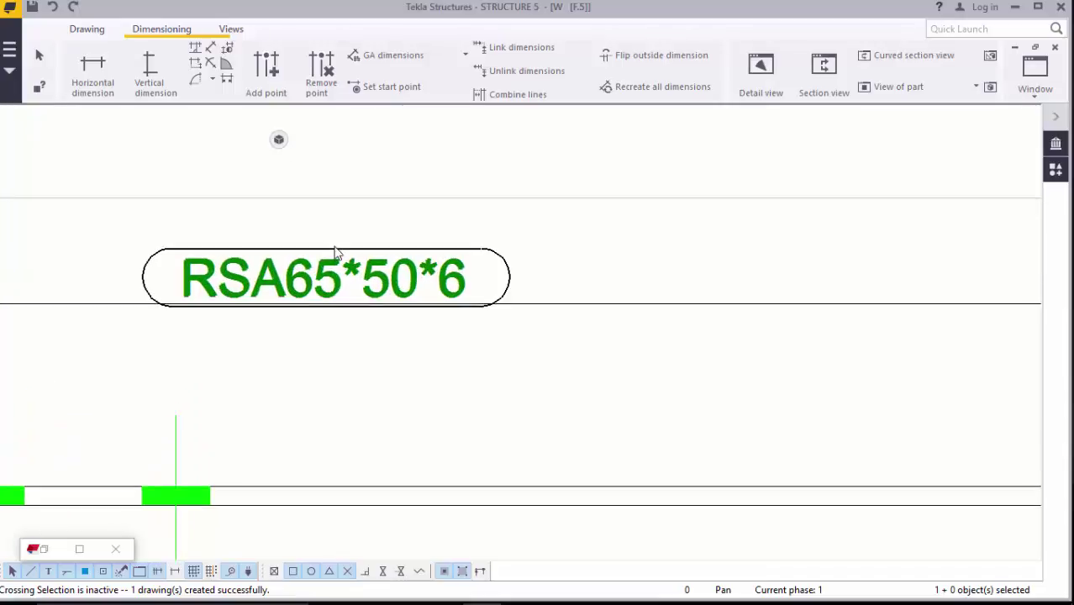
mouse_move(332, 257)
middle_down()
mouse_move(365, 244)
mouse_move(498, 240)
mouse_move(353, 257)
middle_up()
scroll(410, 310, up, 2)
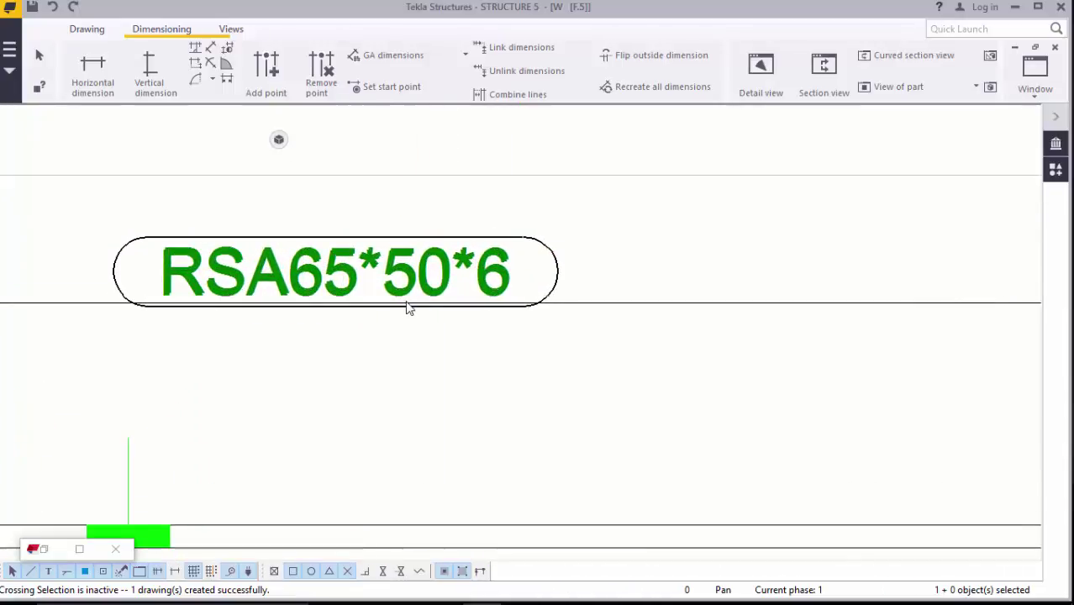
double_click(443, 243)
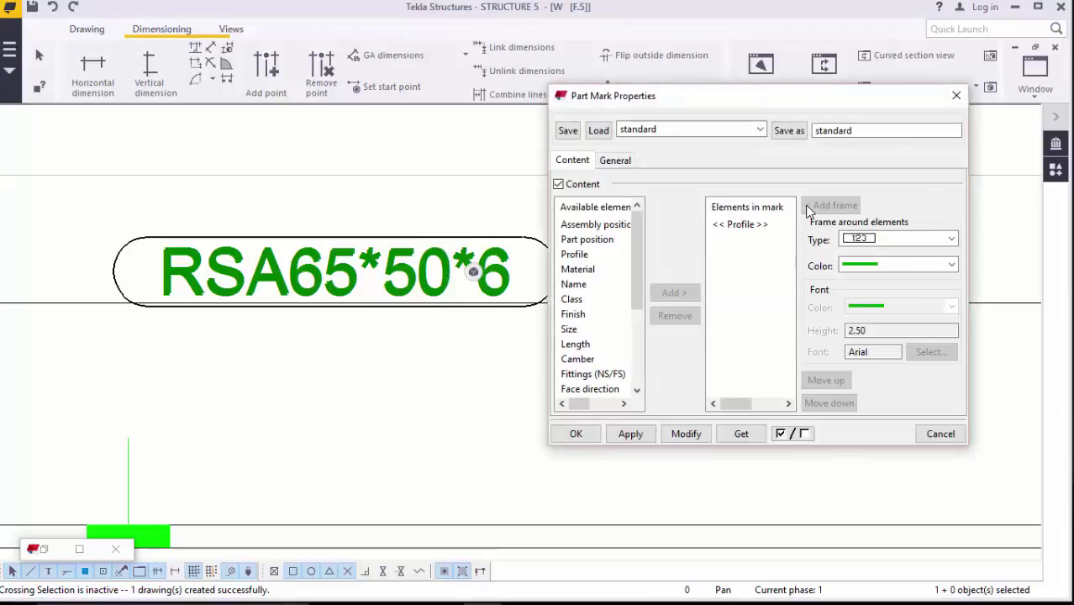
click(950, 266)
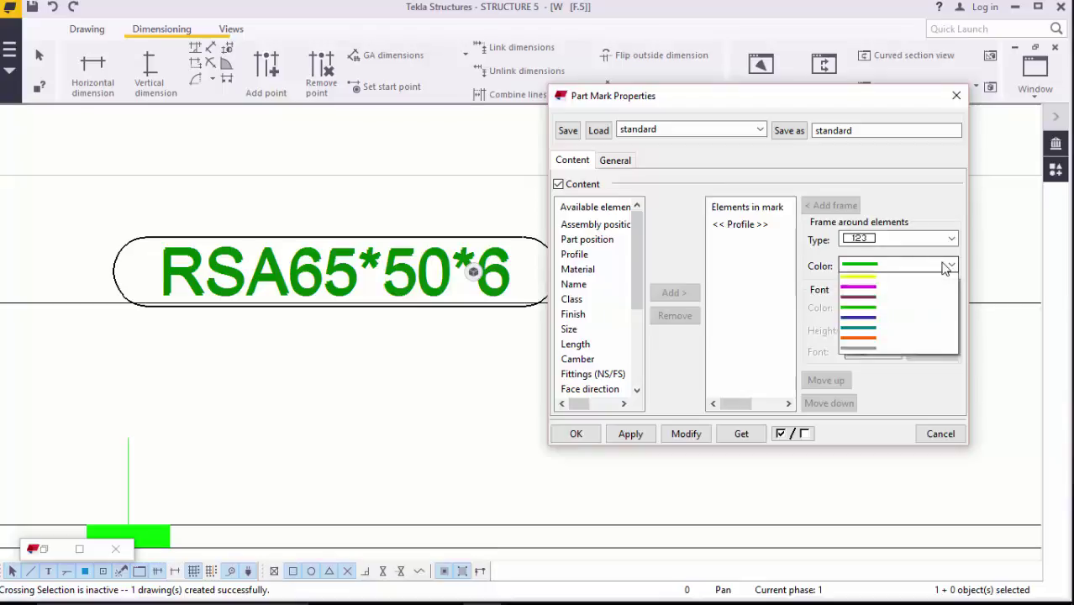
click(886, 291)
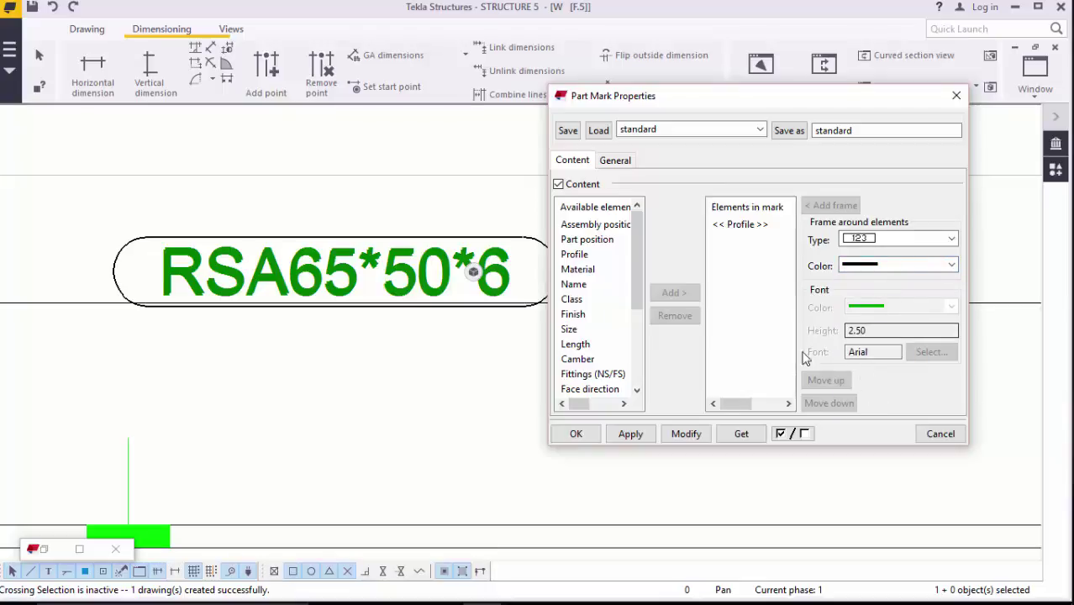
Set the Profile element's font color to black and its text height to 3 in the part mark properties
click(743, 225)
click(950, 306)
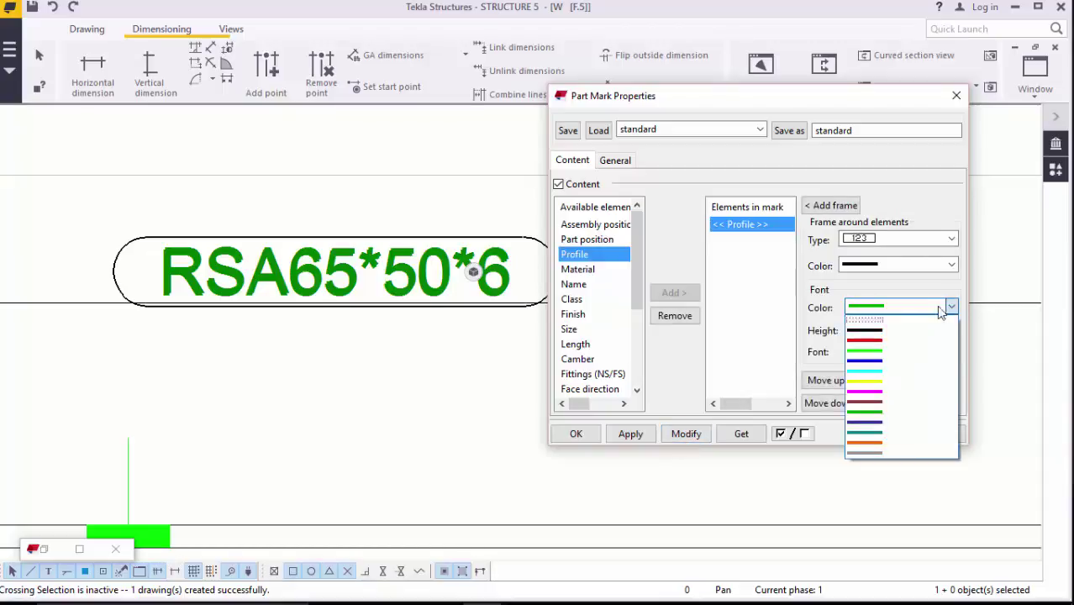
click(906, 330)
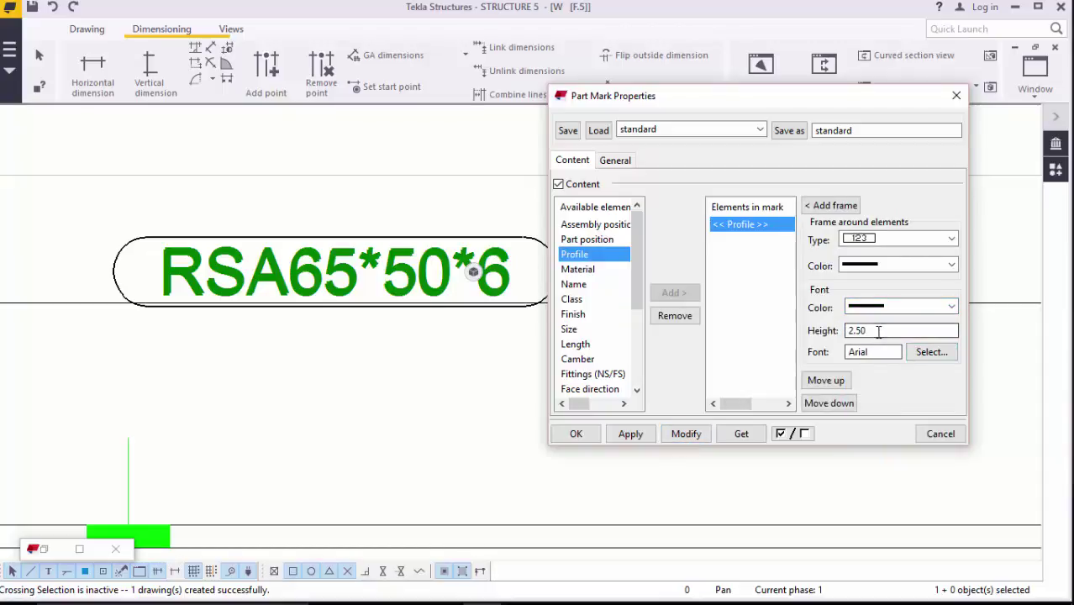
drag(872, 331, 841, 336)
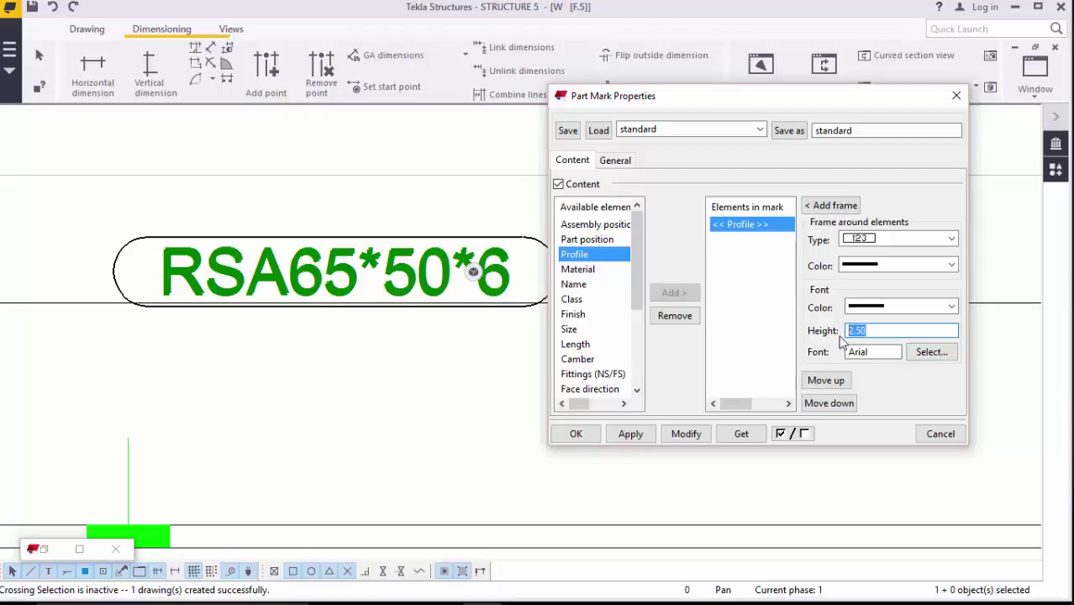
text(3)
Change the Profile element's font to RomanD and apply the modification to the RSA65*50*6 mark
click(931, 352)
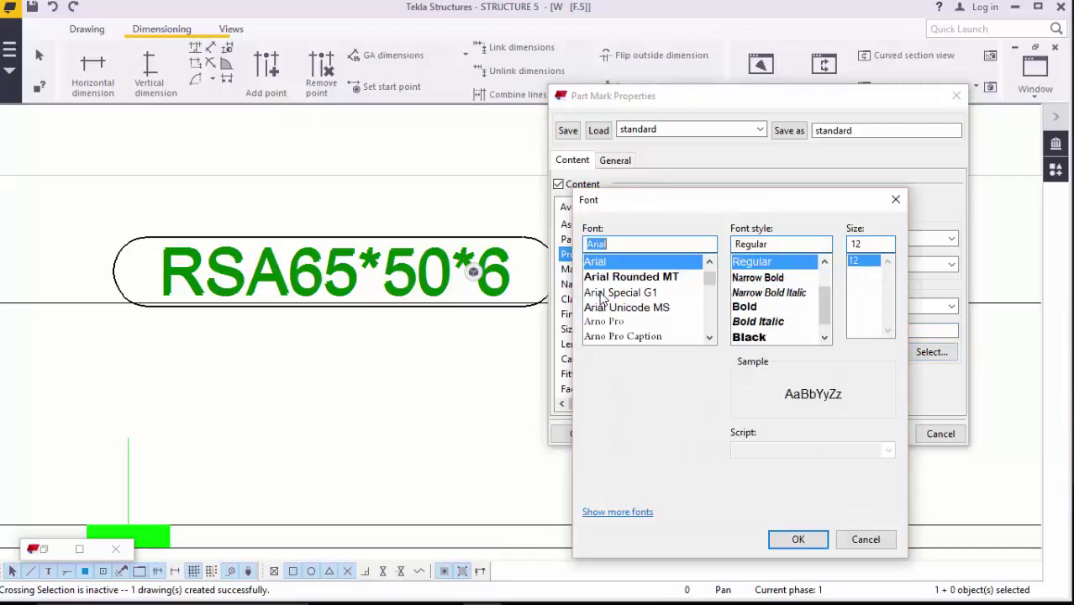
text(Ro)
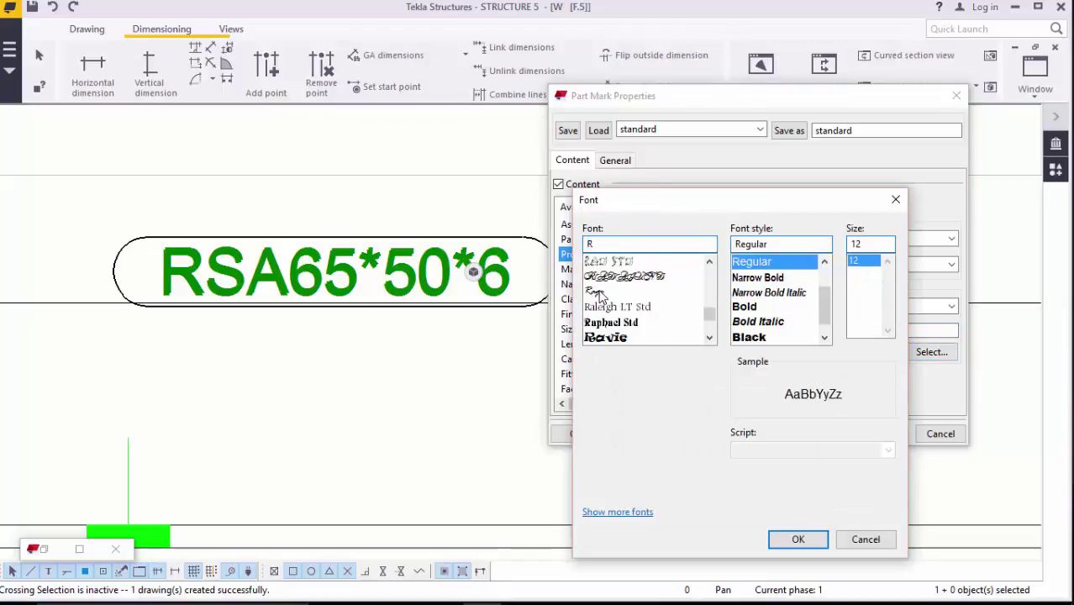
click(611, 309)
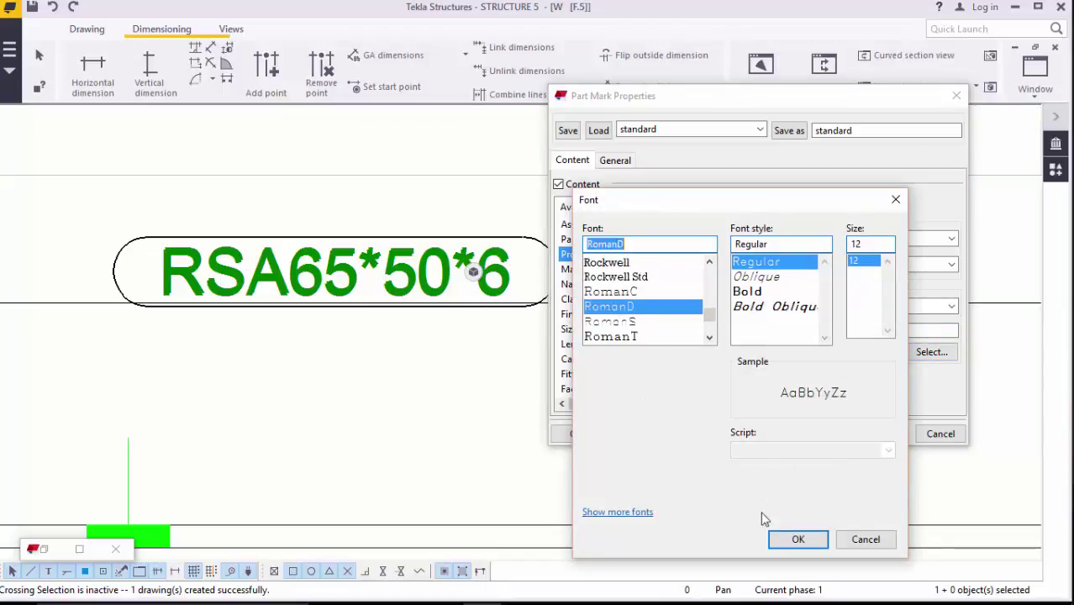
click(794, 537)
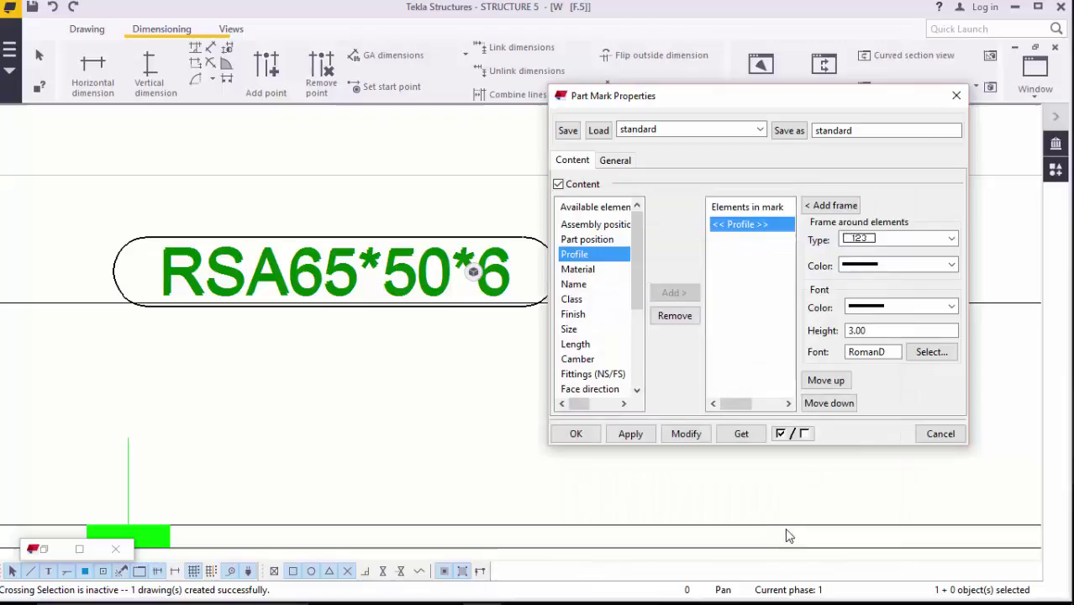
click(686, 434)
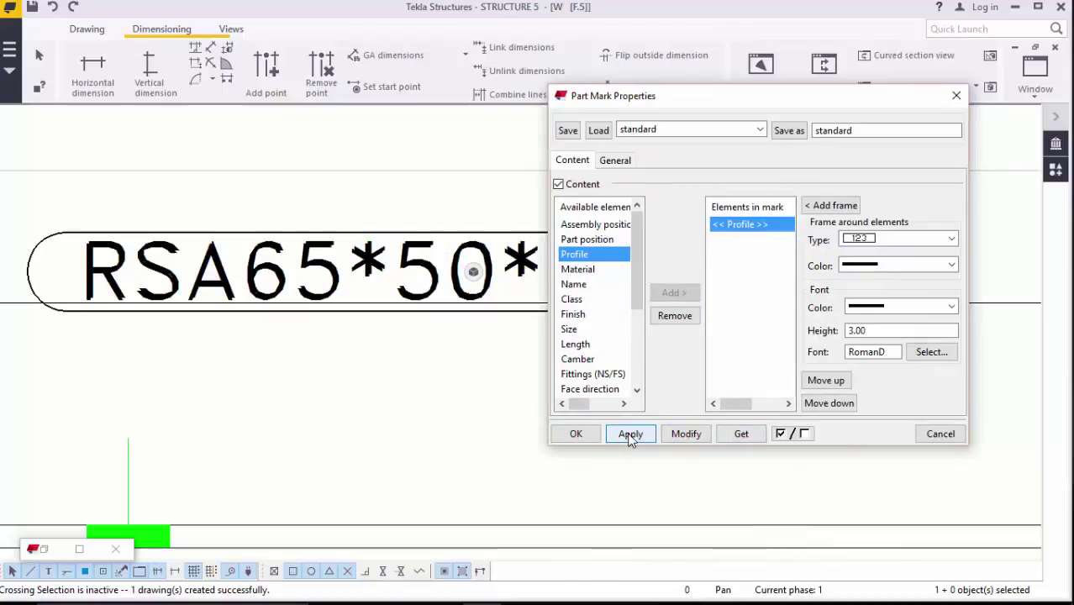
Try to remove the rounded frame around the RSA65*50*6 mark by choosing the frameless type
click(617, 161)
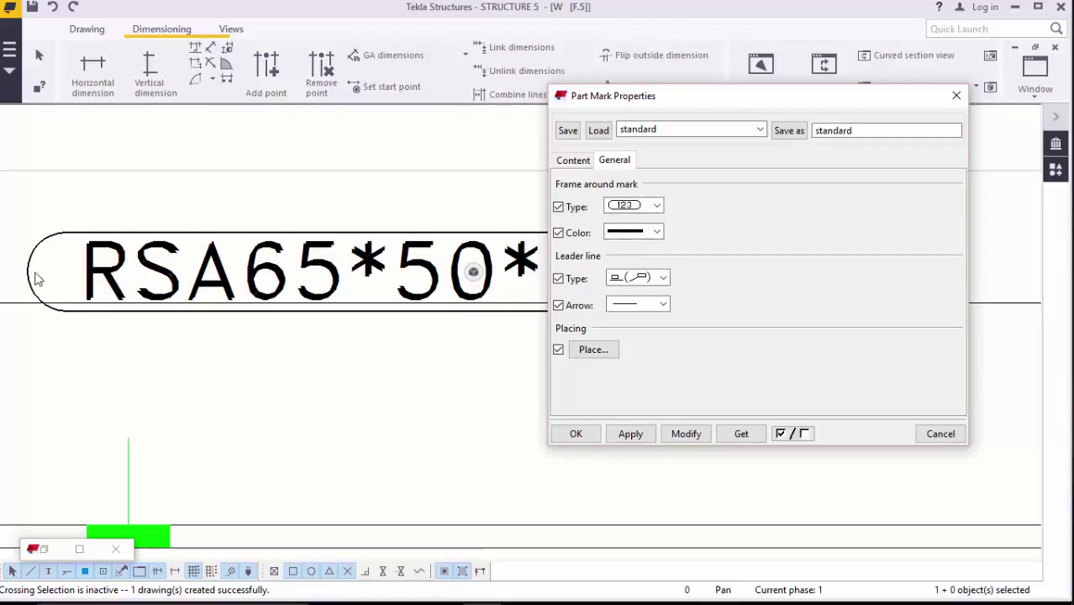
click(63, 294)
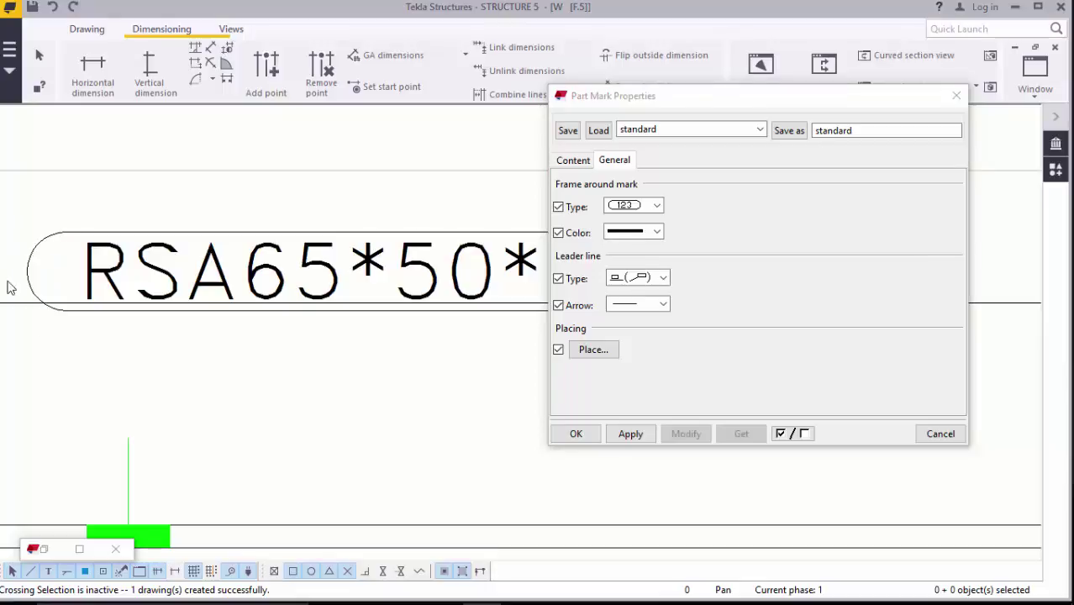
scroll(289, 240, down, 4)
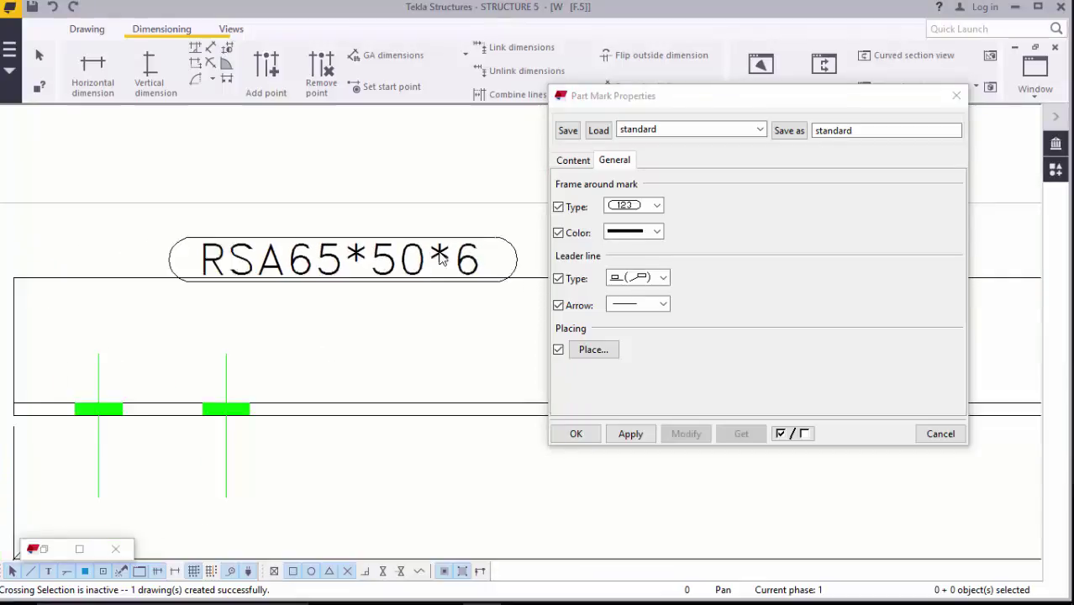
scroll(504, 252, up, 4)
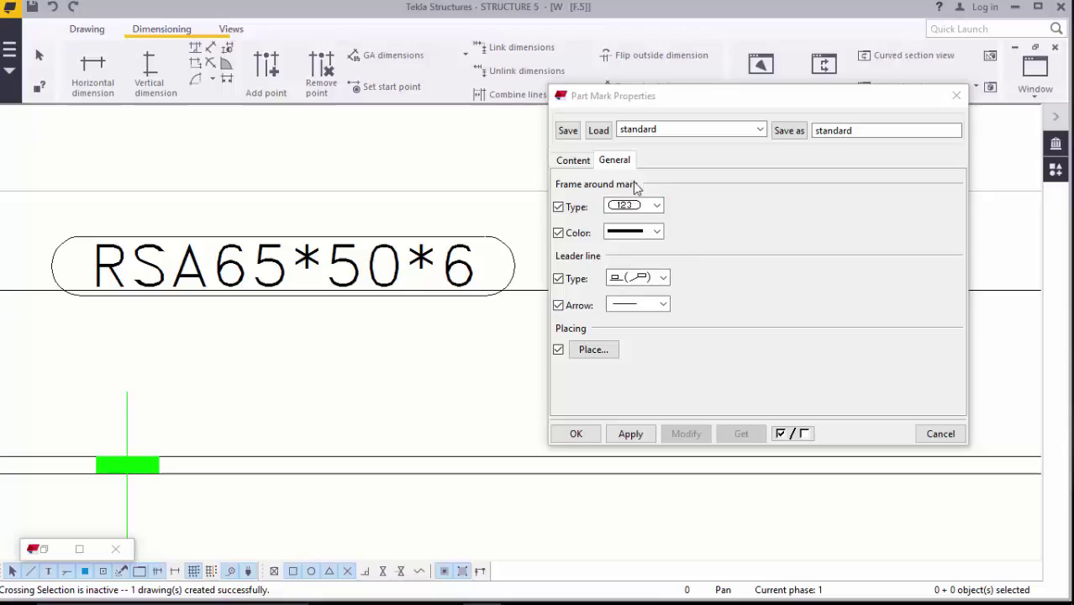
click(657, 206)
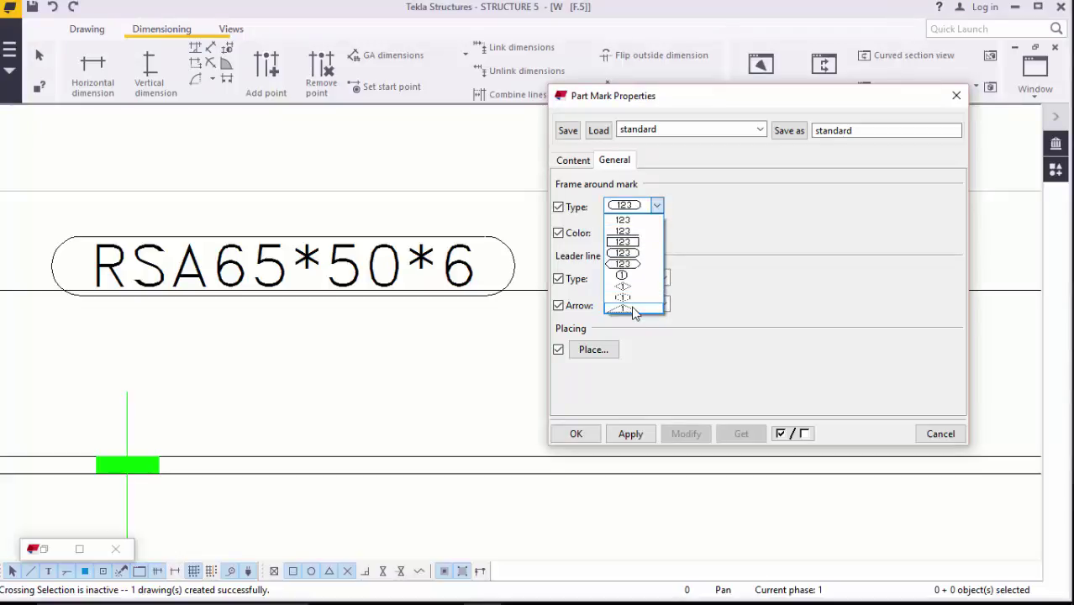
click(628, 225)
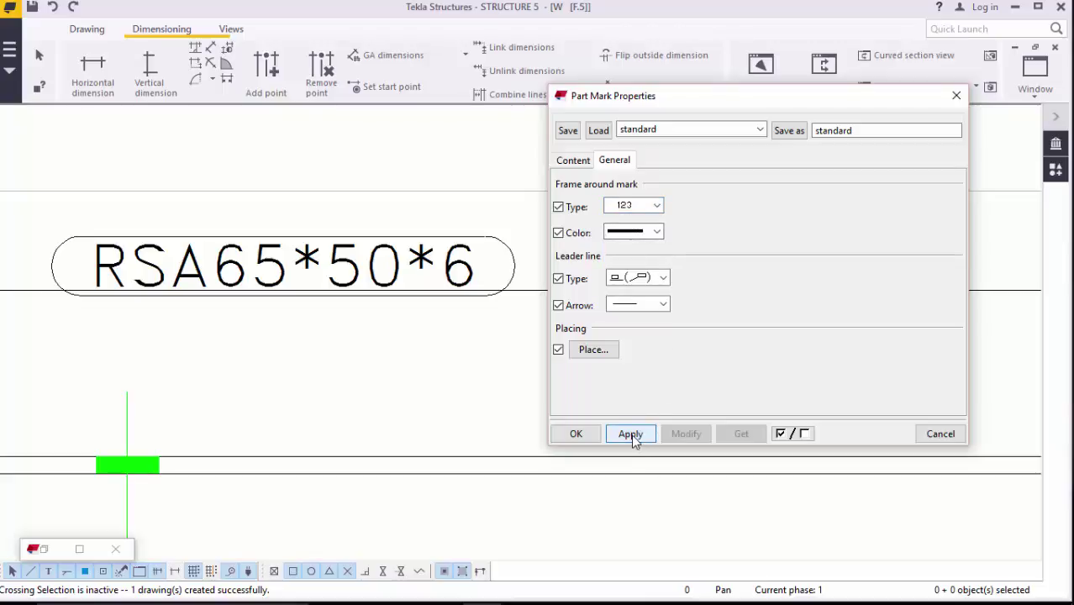
click(632, 435)
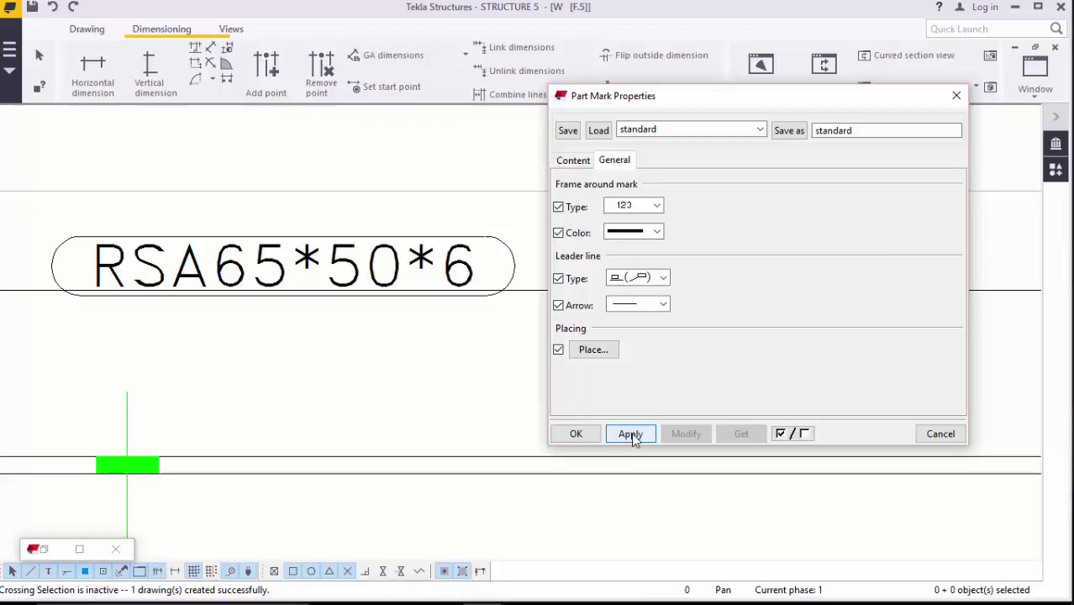
click(579, 436)
Select the RSA65*50*6 part mark and modify its frame around mark to the frameless type
click(492, 244)
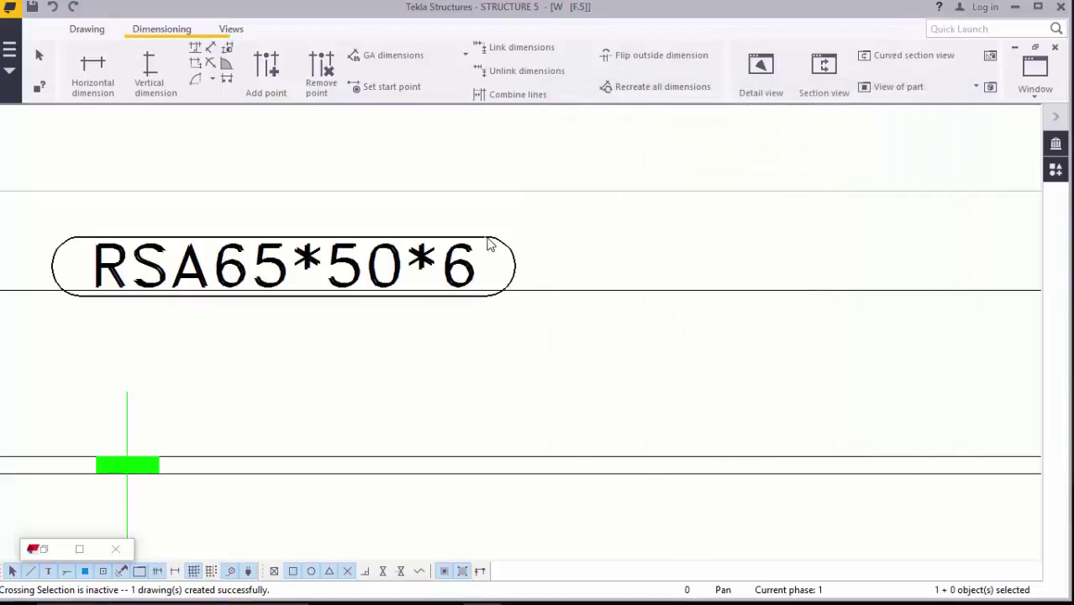
double_click(491, 244)
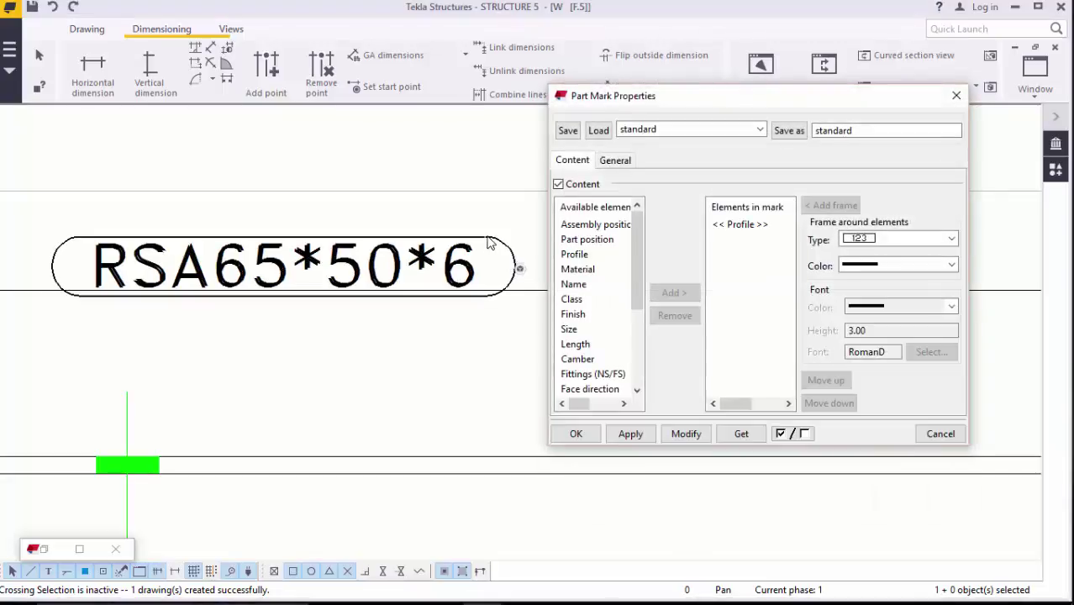
click(731, 225)
click(617, 161)
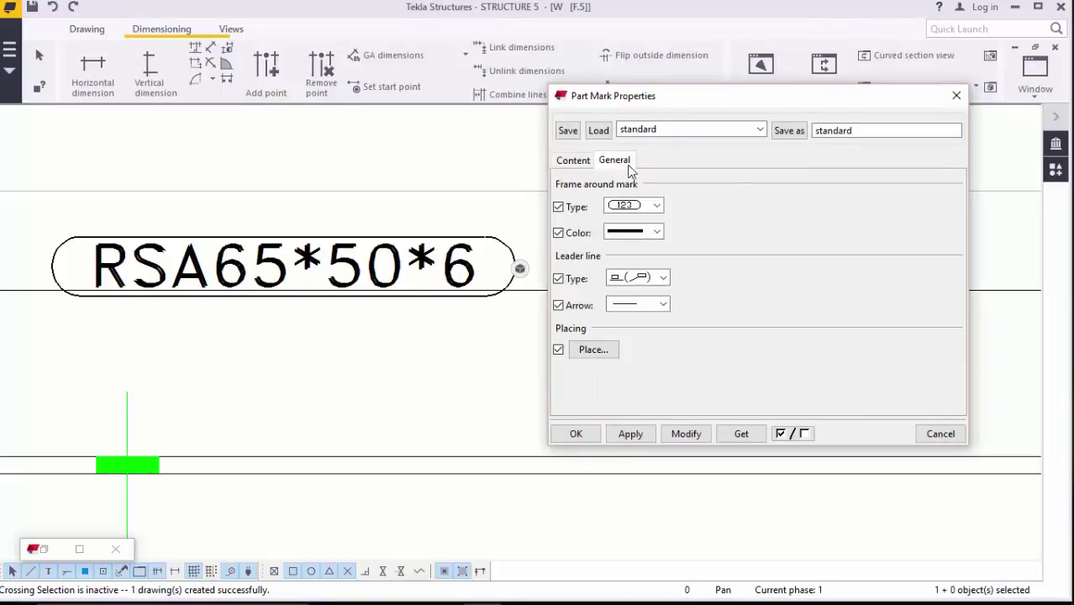
click(656, 206)
click(629, 226)
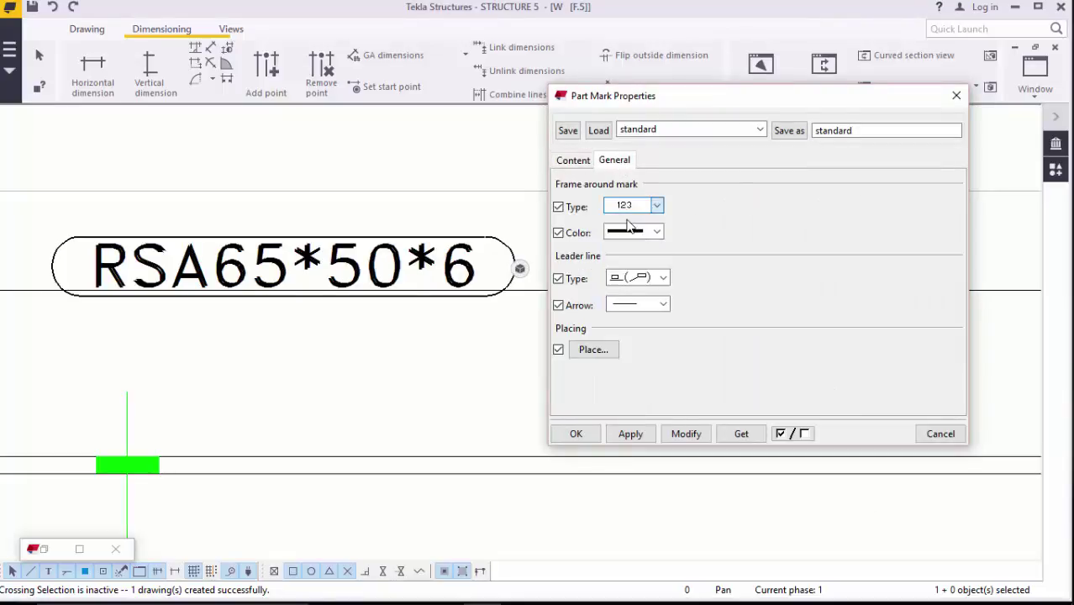
click(686, 437)
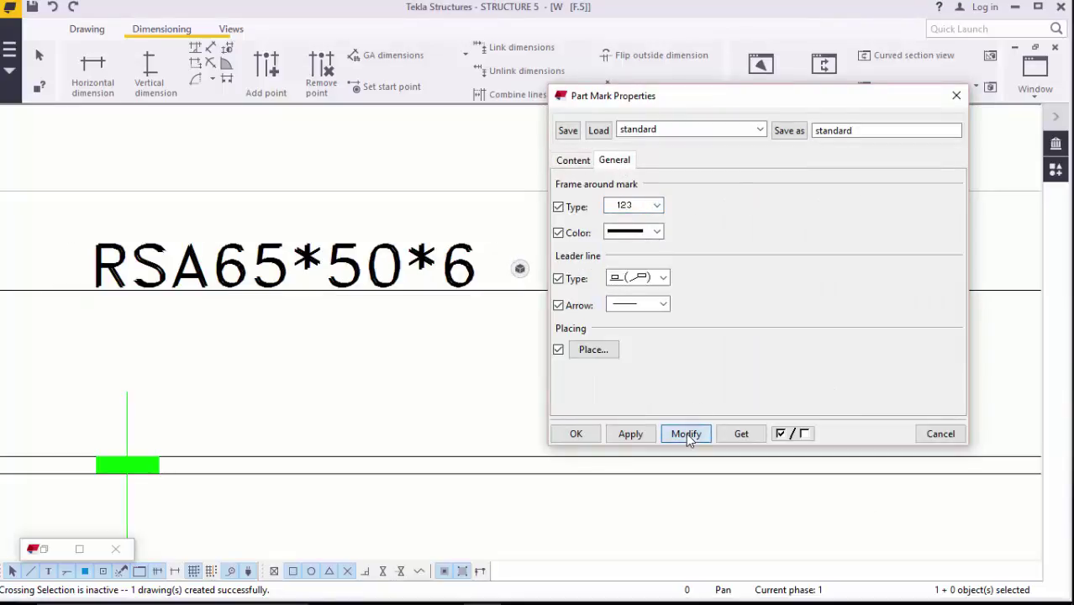
click(576, 434)
scroll(389, 243, up, 1)
click(687, 255)
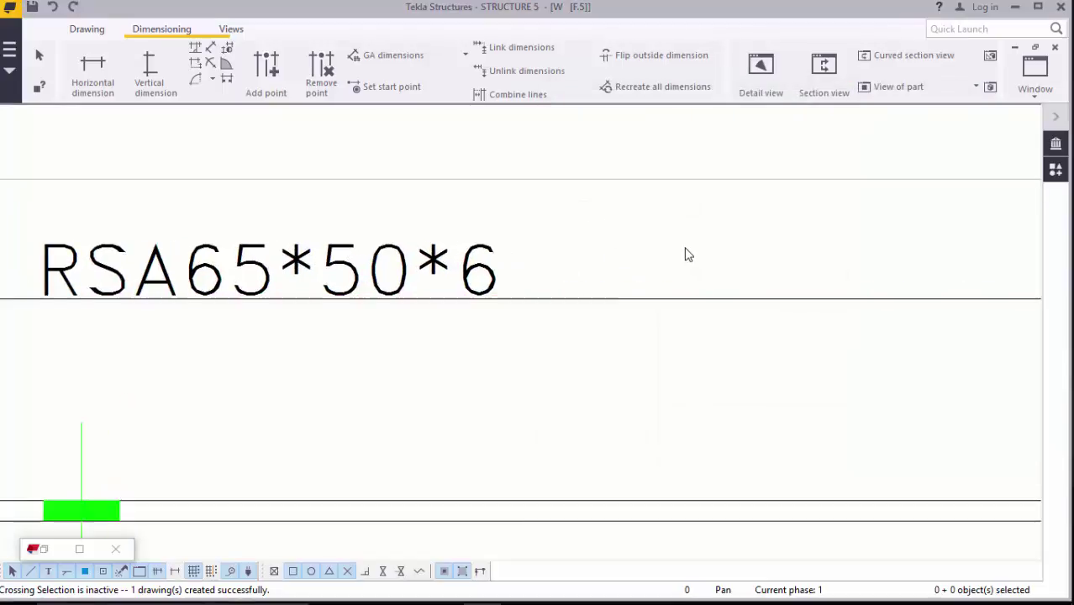
Change the RSA65*50*6 mark's leader line type to the option that always draws a leader line, and modify the mark
scroll(624, 382, down, 2)
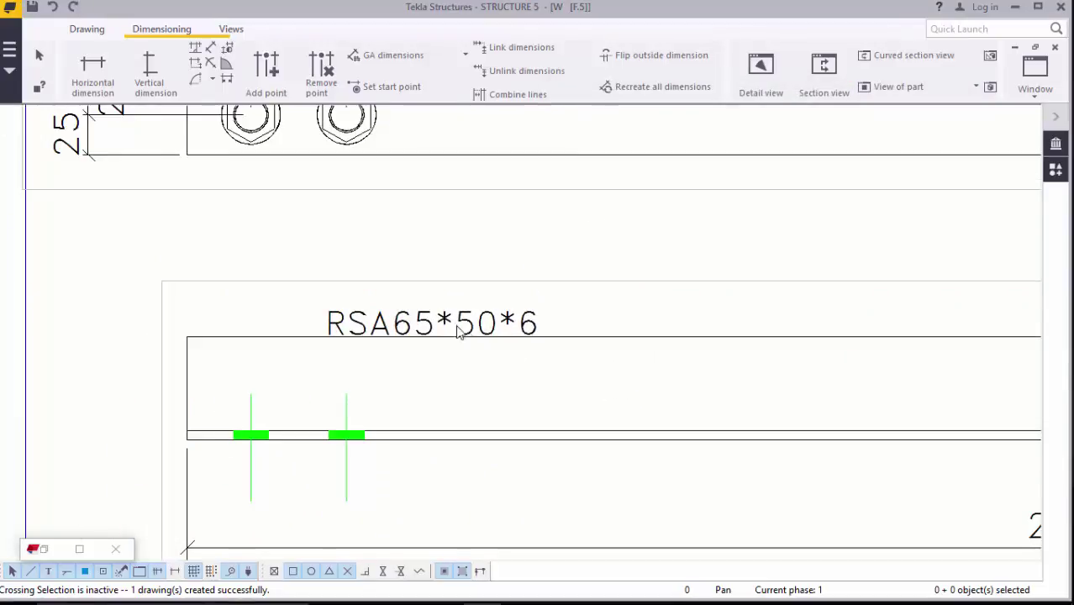
scroll(455, 327, up, 1)
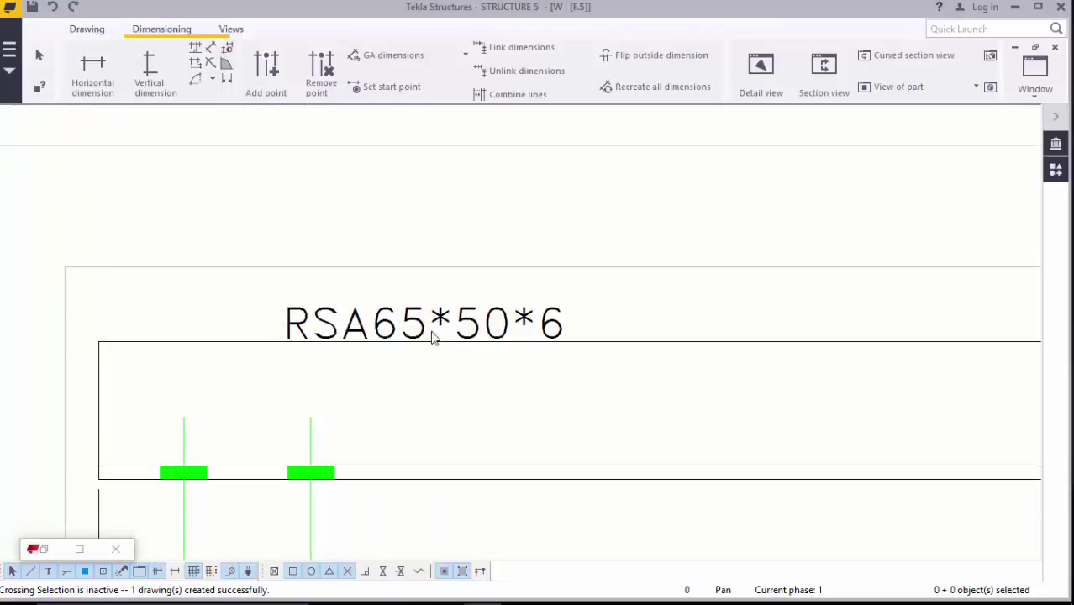
click(360, 337)
drag(396, 369, 308, 321)
scroll(504, 354, up, 1)
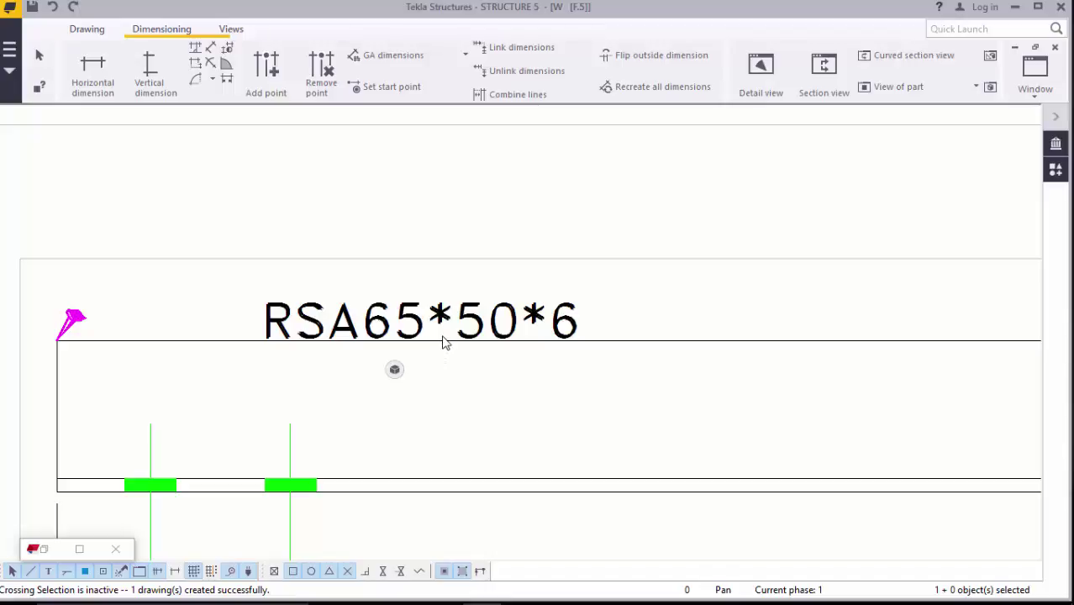
double_click(402, 326)
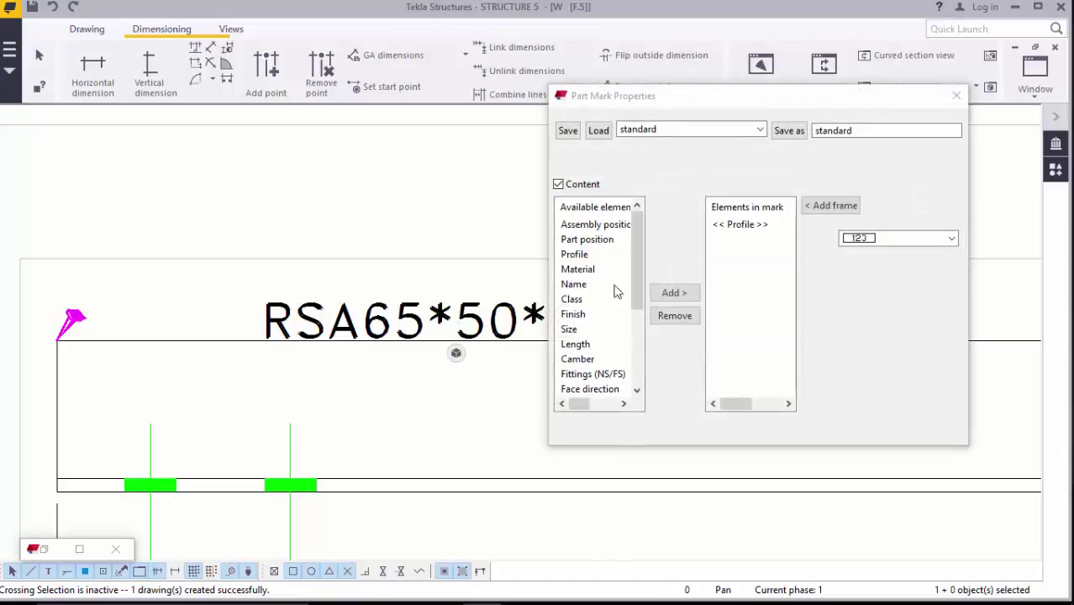
click(616, 161)
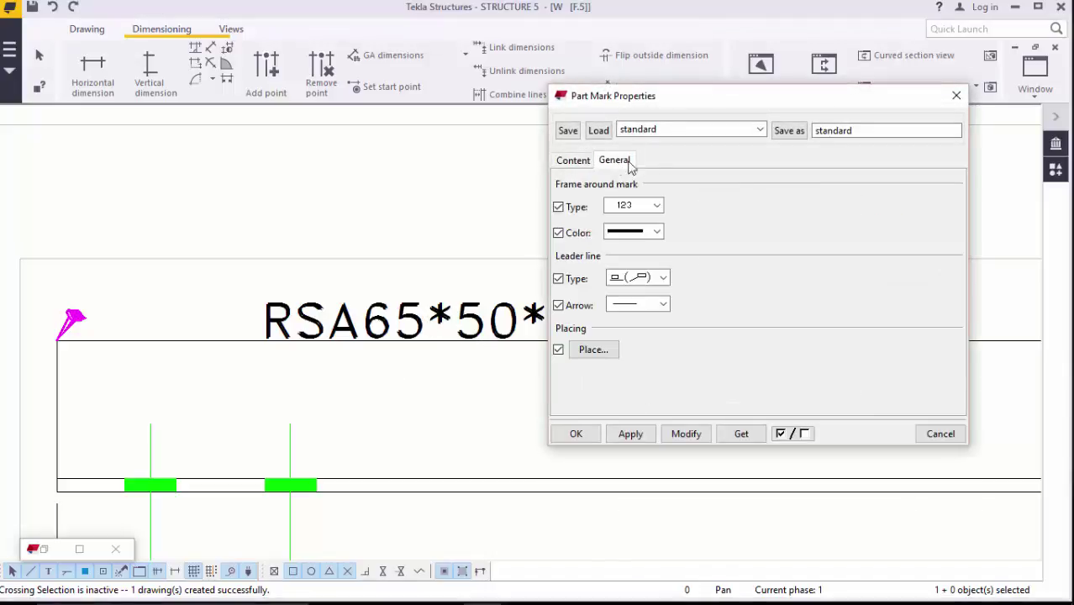
click(663, 279)
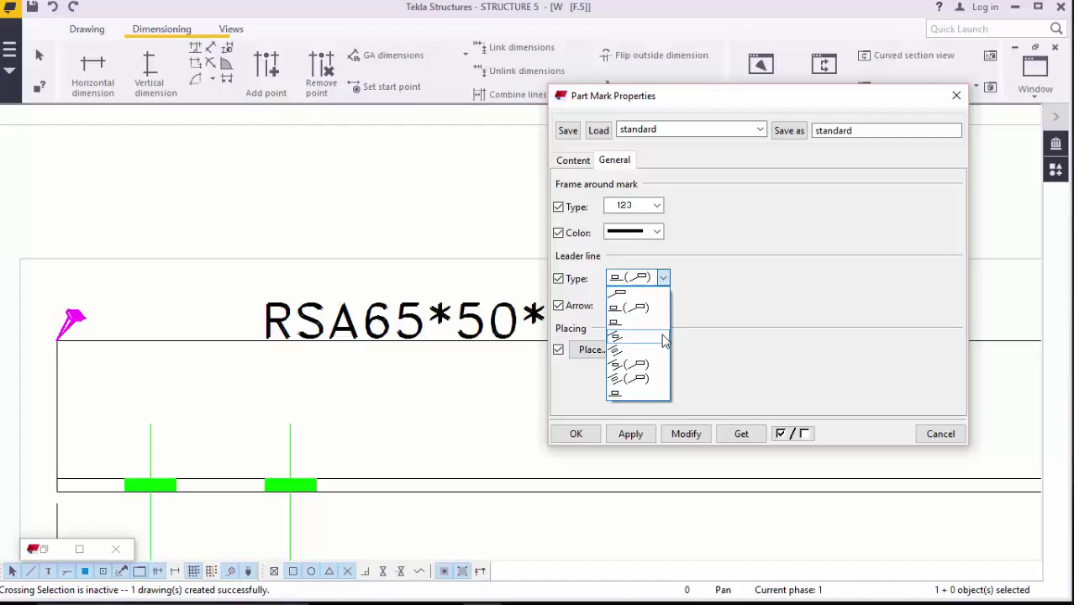
click(620, 295)
click(693, 432)
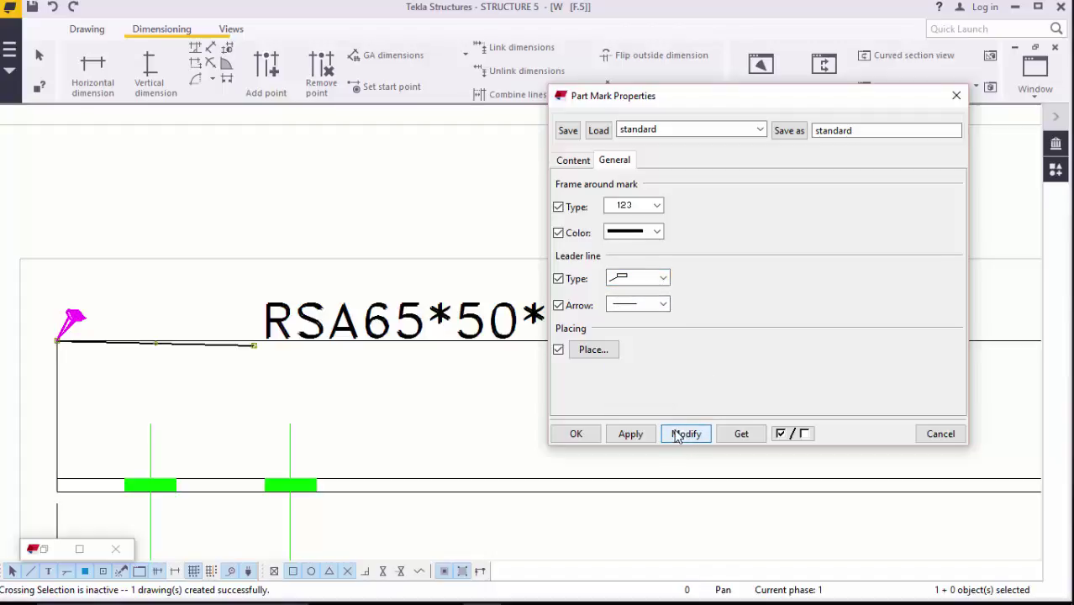
click(576, 434)
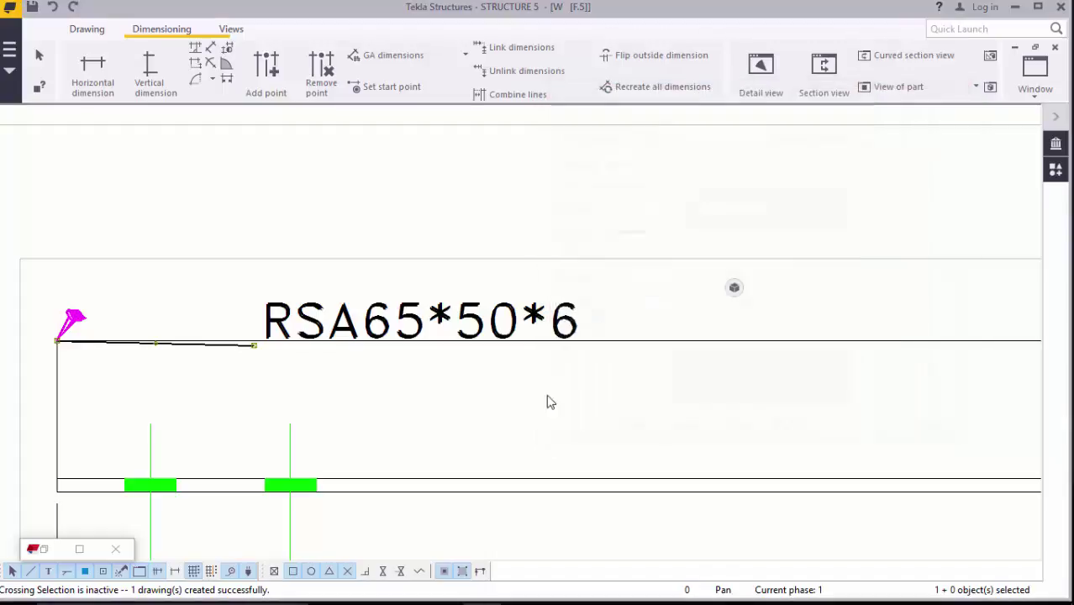
Move the RSA65*50*6 mark up and away from the diagonal, into the space between the two views
drag(469, 320, 604, 142)
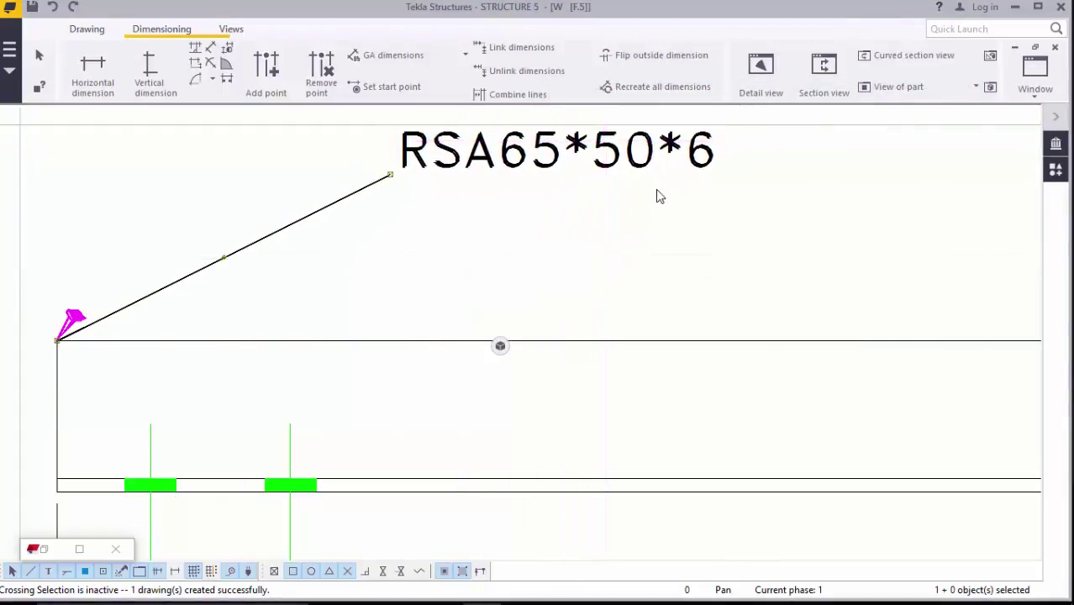
scroll(420, 368, down, 2)
drag(510, 208, 601, 188)
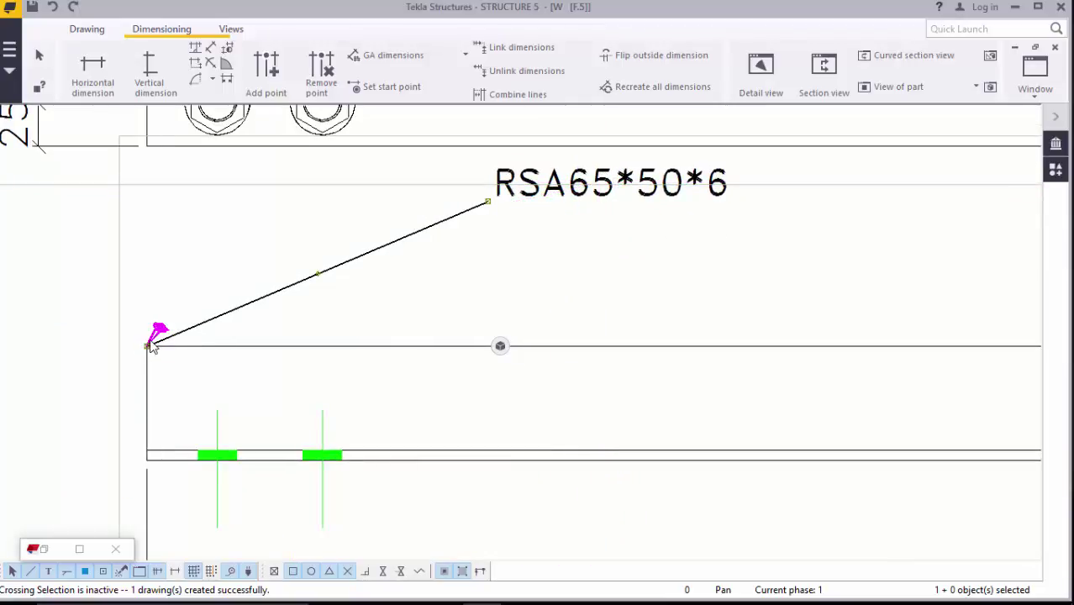
Modify the RSA65*50*6 mark's leader line to end in a filled arrowhead, and move the mark closer to the diagonal's left end
double_click(554, 193)
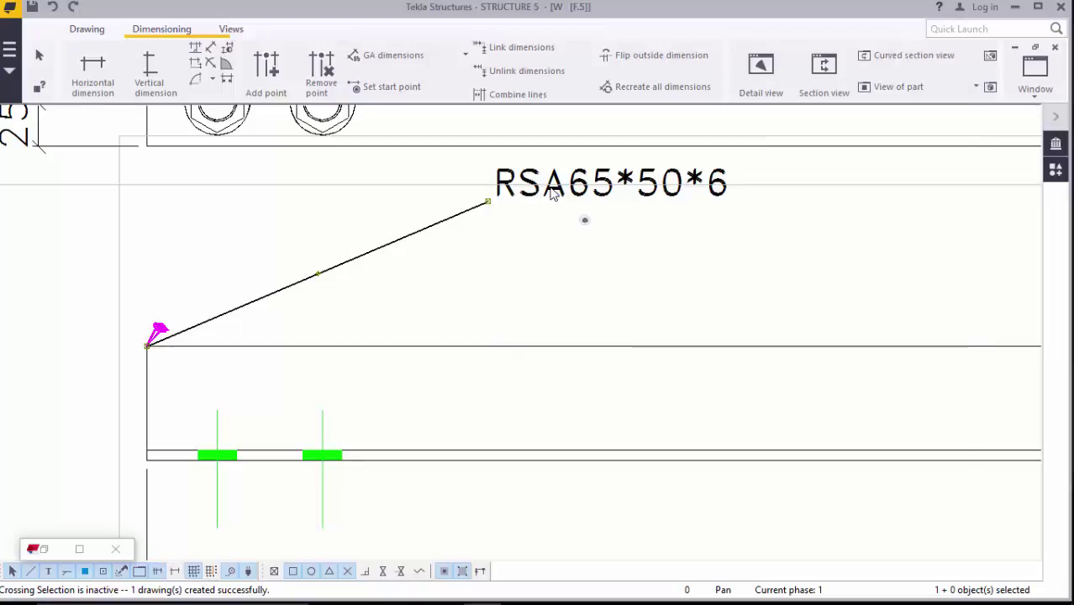
click(615, 159)
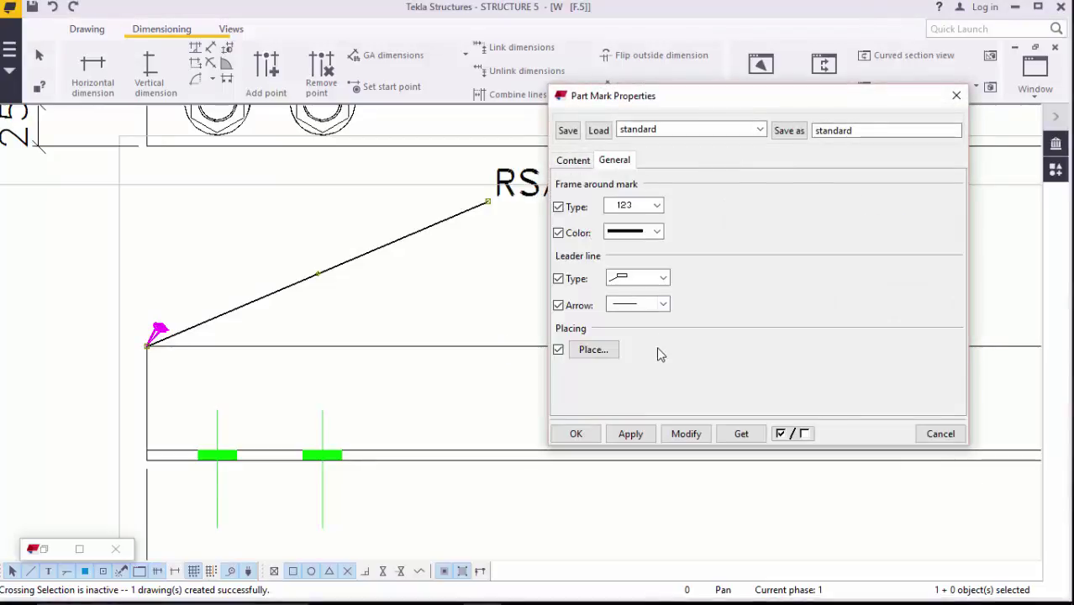
click(664, 305)
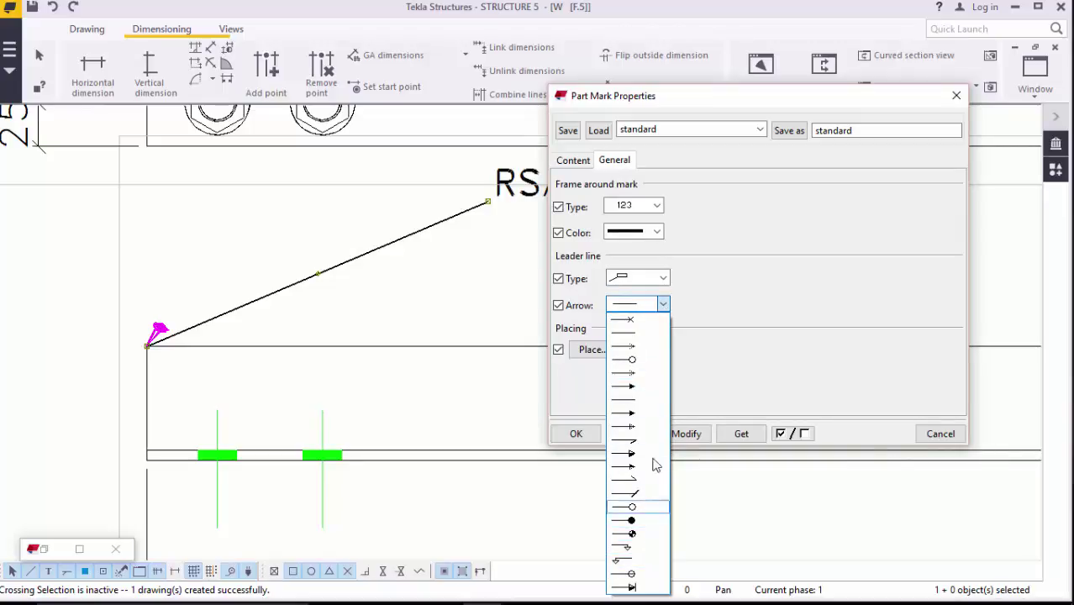
click(646, 387)
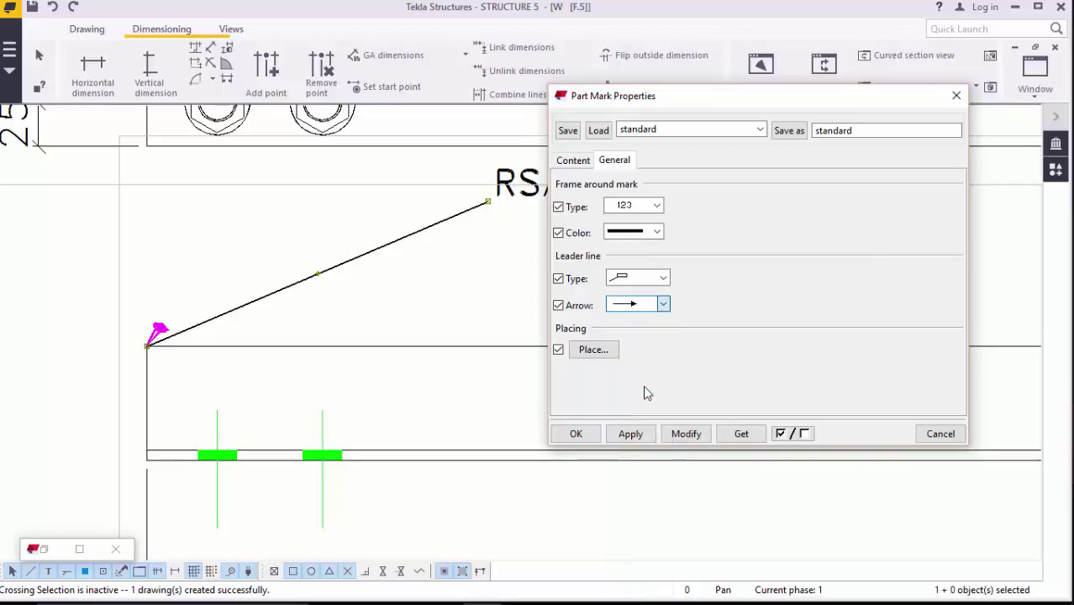
click(690, 434)
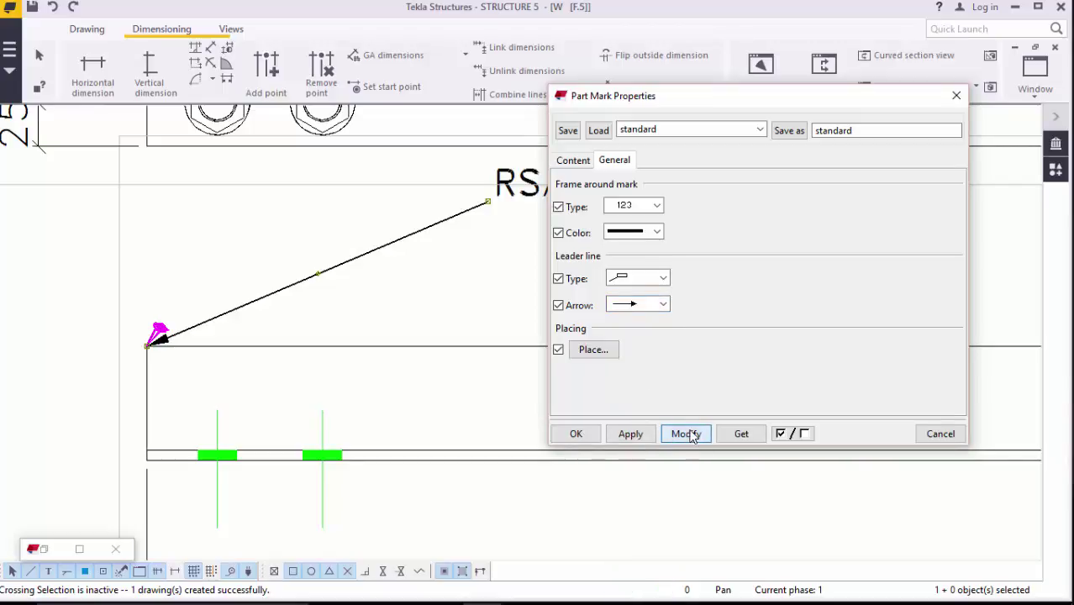
click(575, 433)
drag(542, 181, 289, 231)
Change the colour of the two green bolts at the right end of the upper view to black
scroll(419, 292, down, 2)
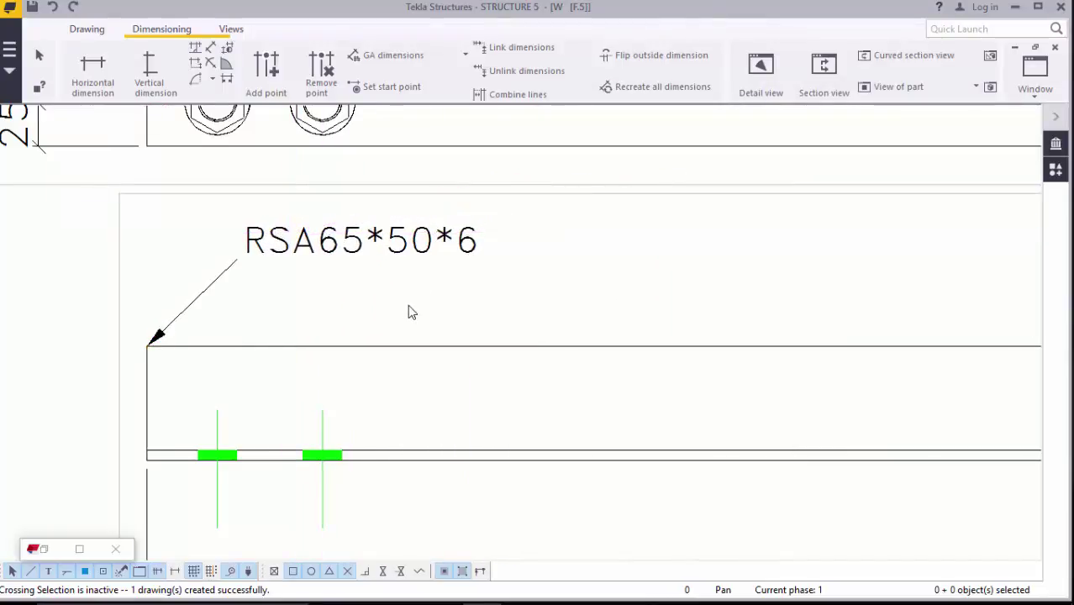
scroll(407, 309, down, 3)
scroll(320, 376, down, 2)
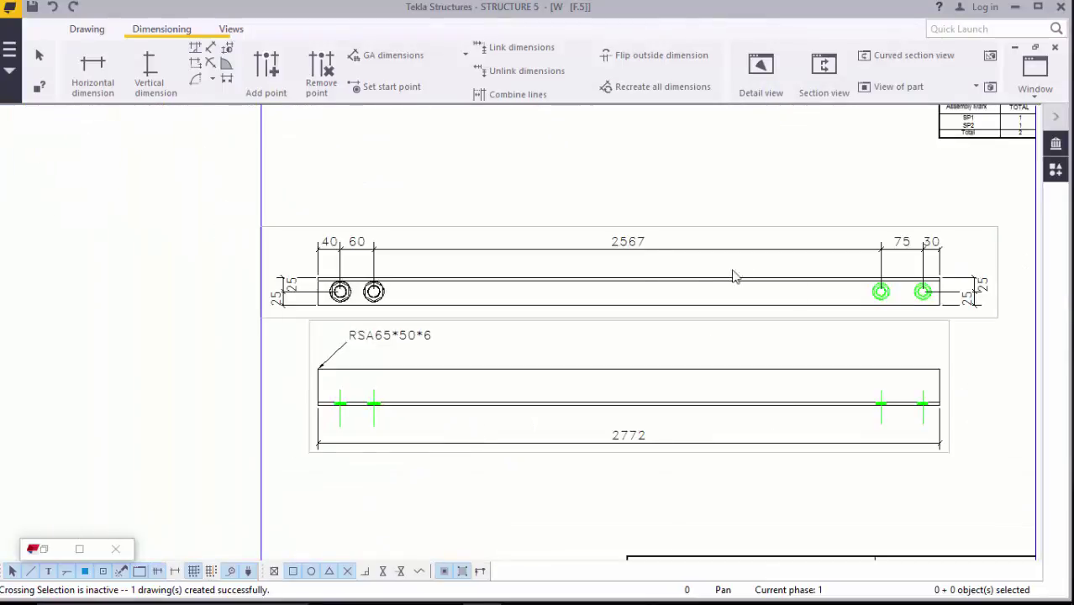
scroll(733, 276, down, 2)
scroll(856, 273, up, 2)
scroll(787, 318, up, 1)
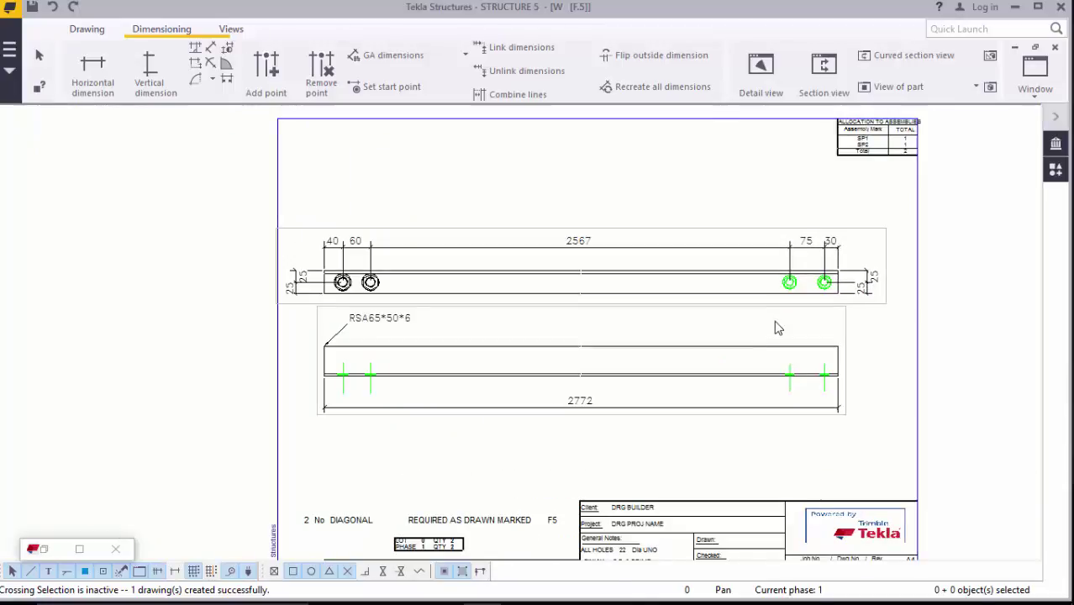
scroll(836, 288, up, 1)
scroll(836, 288, up, 2)
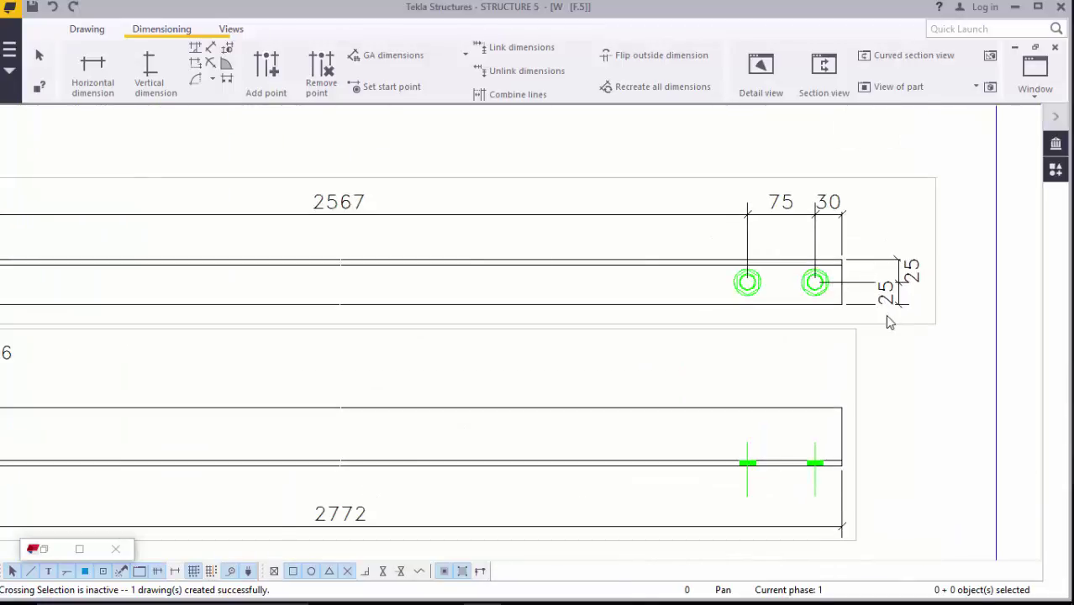
scroll(823, 318, up, 2)
scroll(808, 272, up, 3)
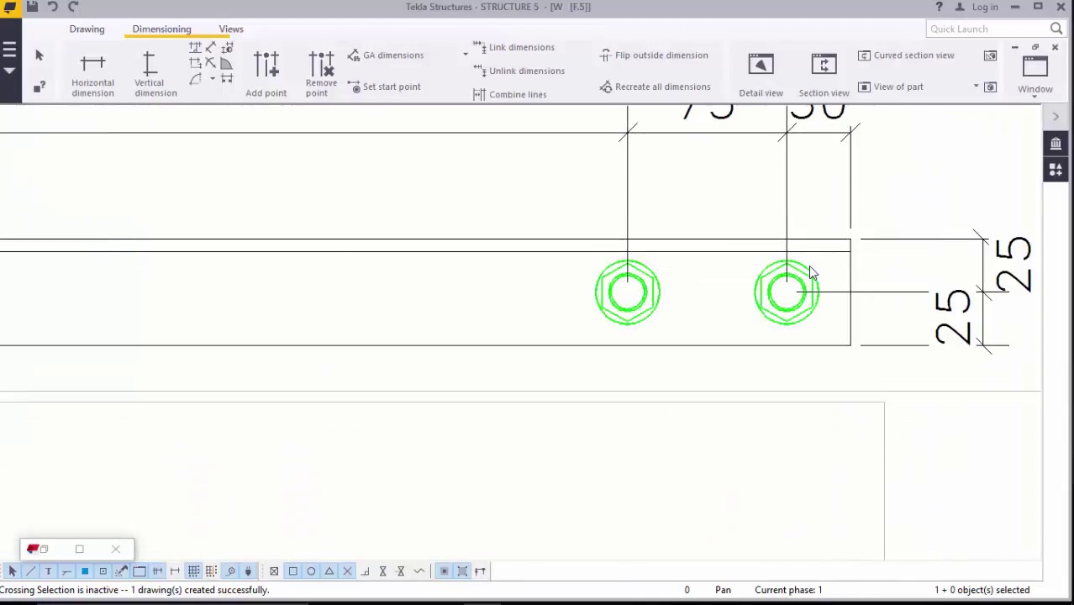
double_click(810, 272)
click(169, 252)
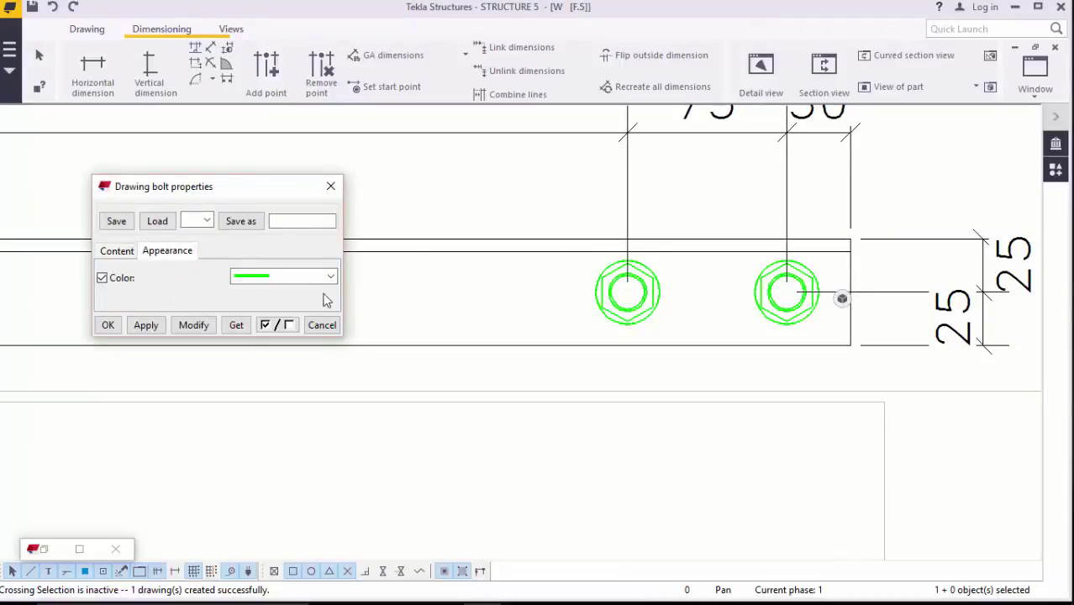
click(330, 277)
click(252, 300)
click(192, 325)
click(148, 328)
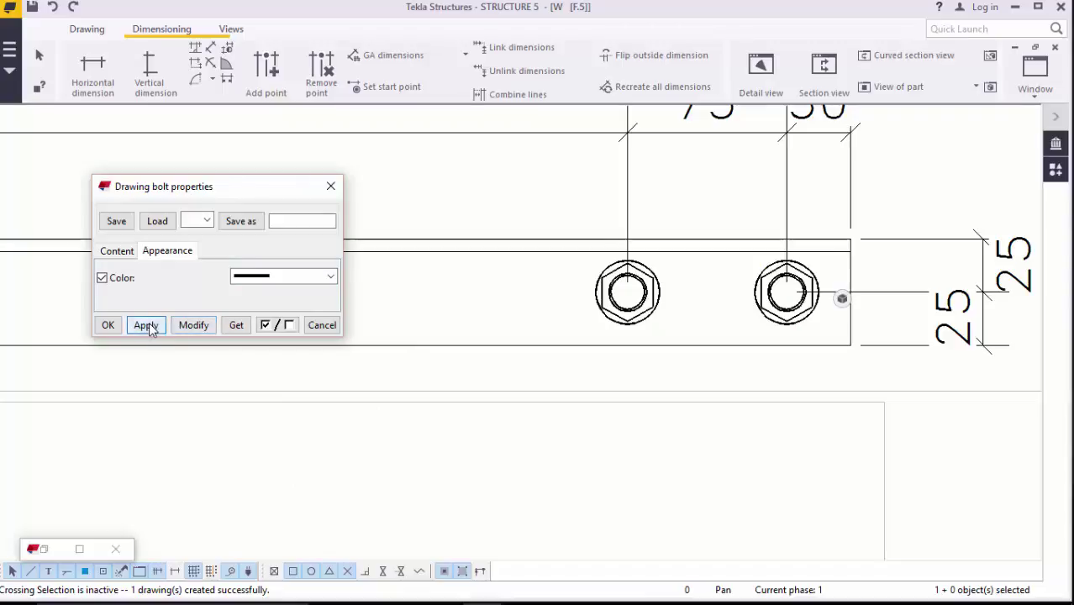
click(107, 325)
scroll(898, 293, down, 6)
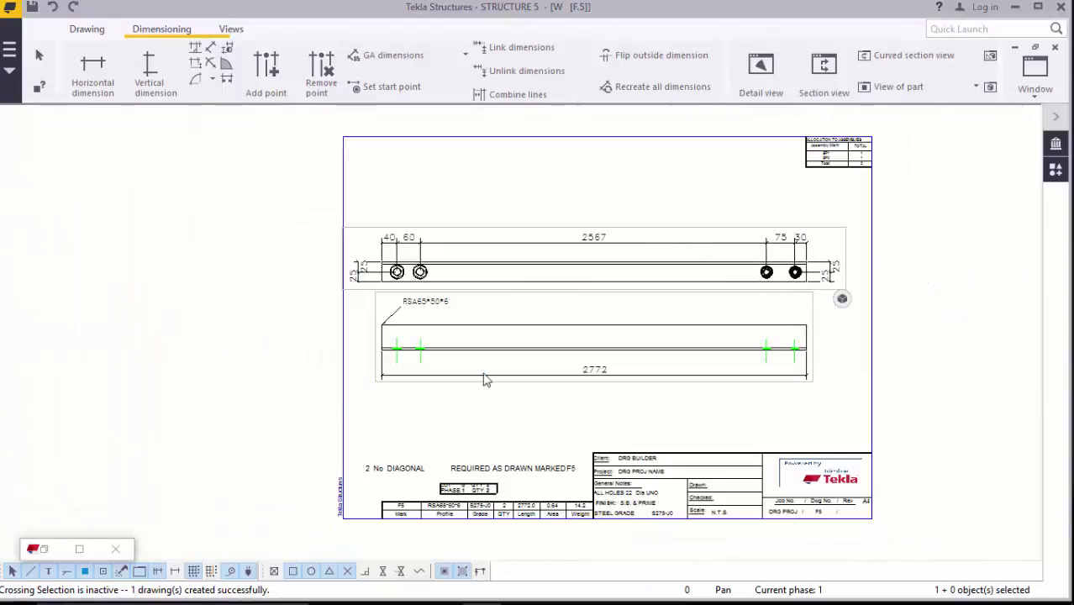
scroll(487, 253, up, 3)
scroll(453, 208, down, 1)
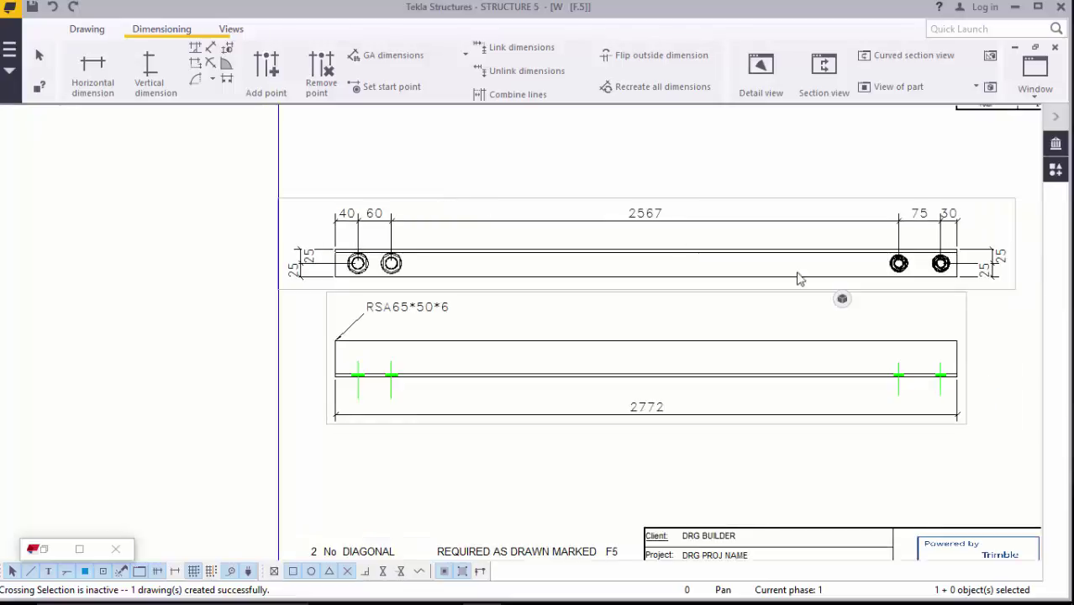
scroll(927, 378, up, 1)
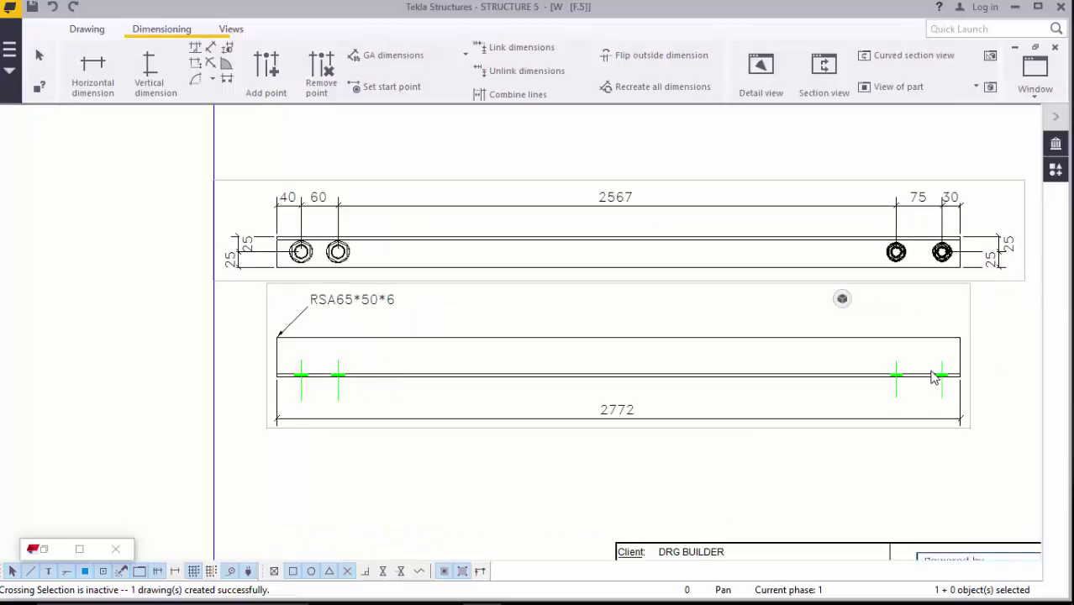